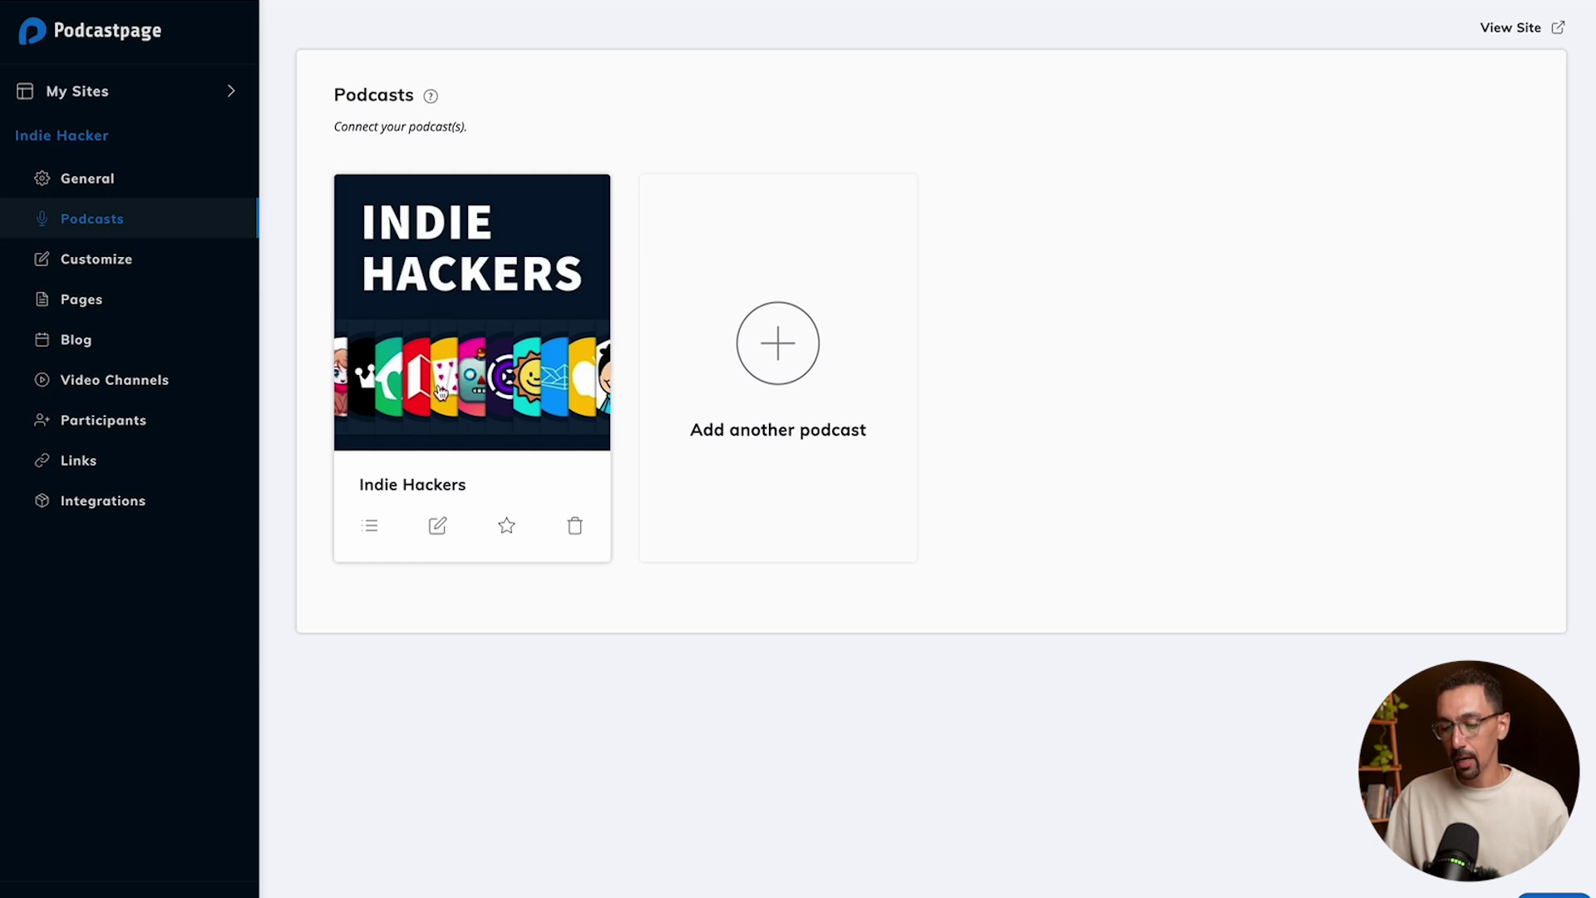
click(438, 527)
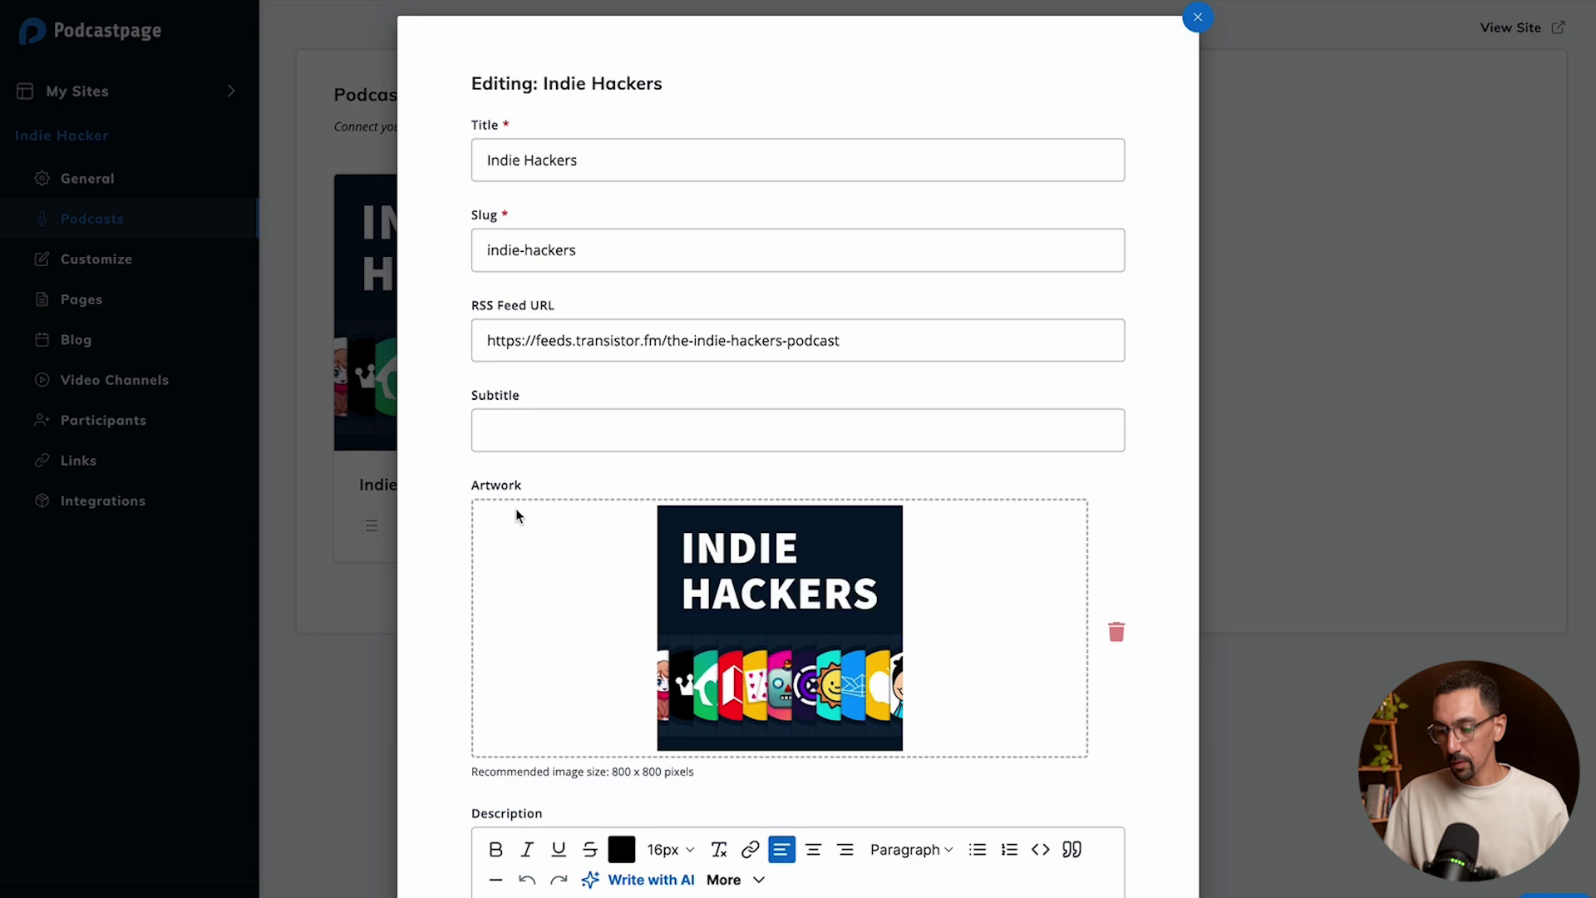
scroll(515, 507, down, 6)
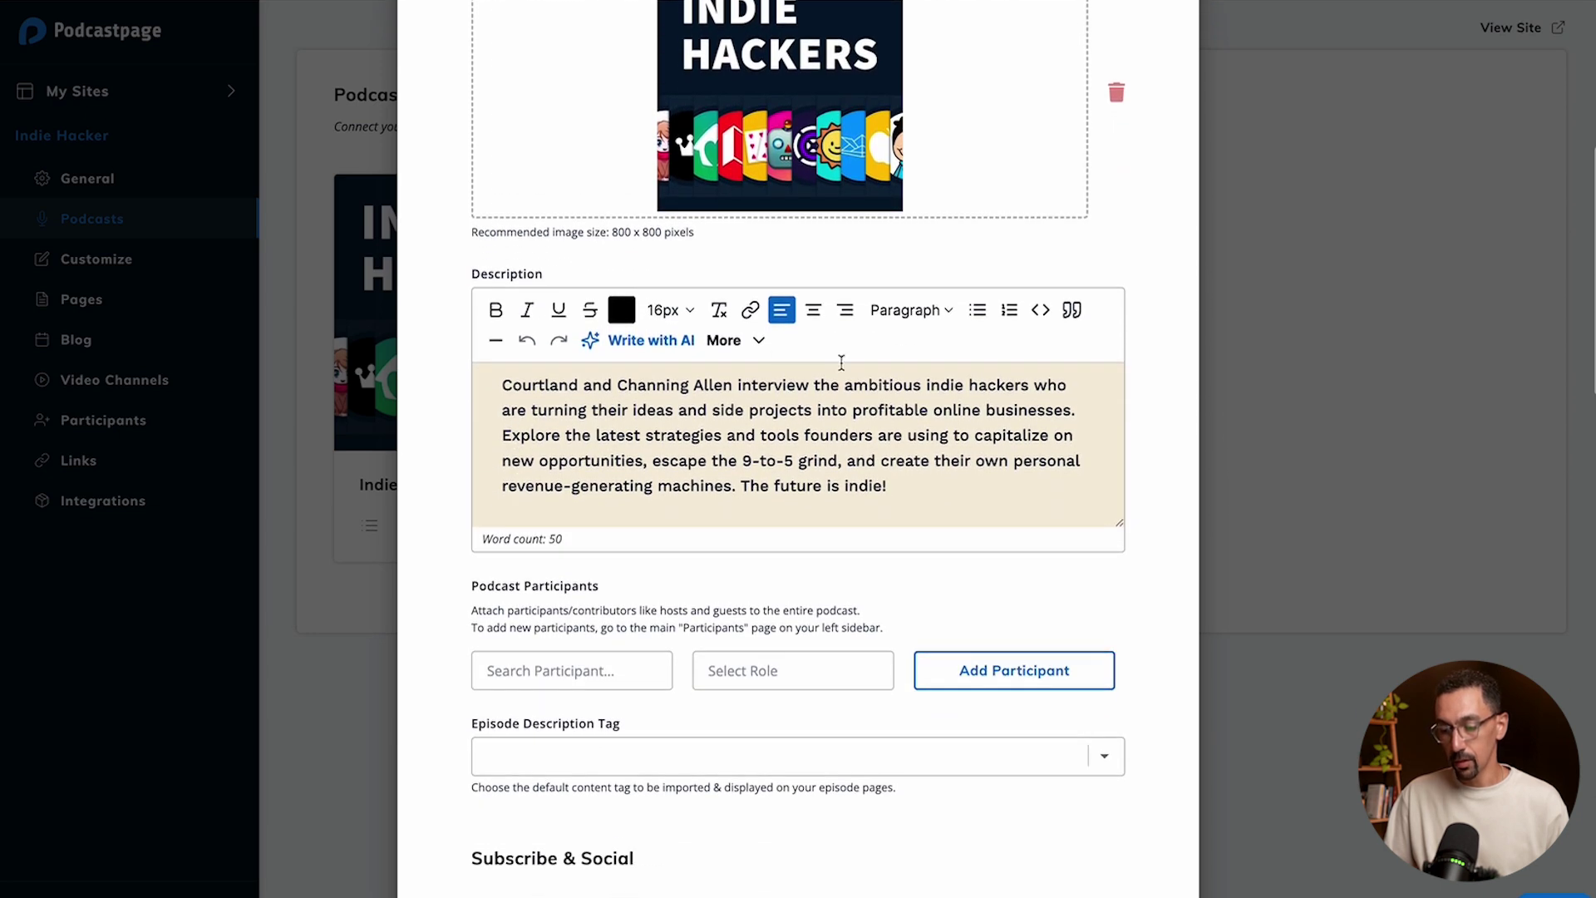
click(910, 488)
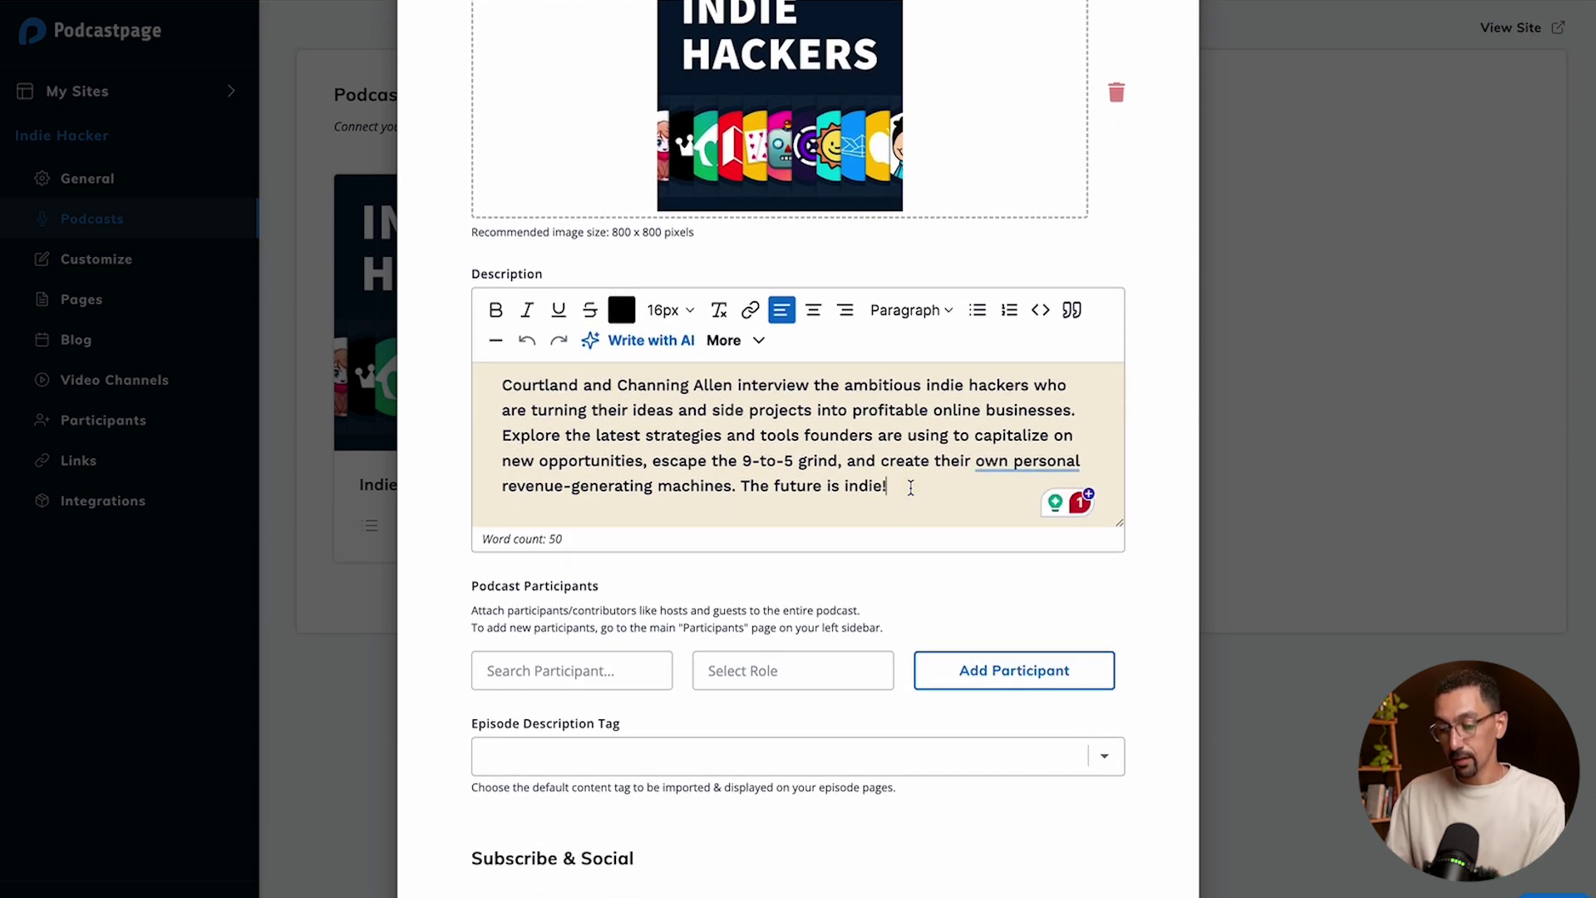
key(Return)
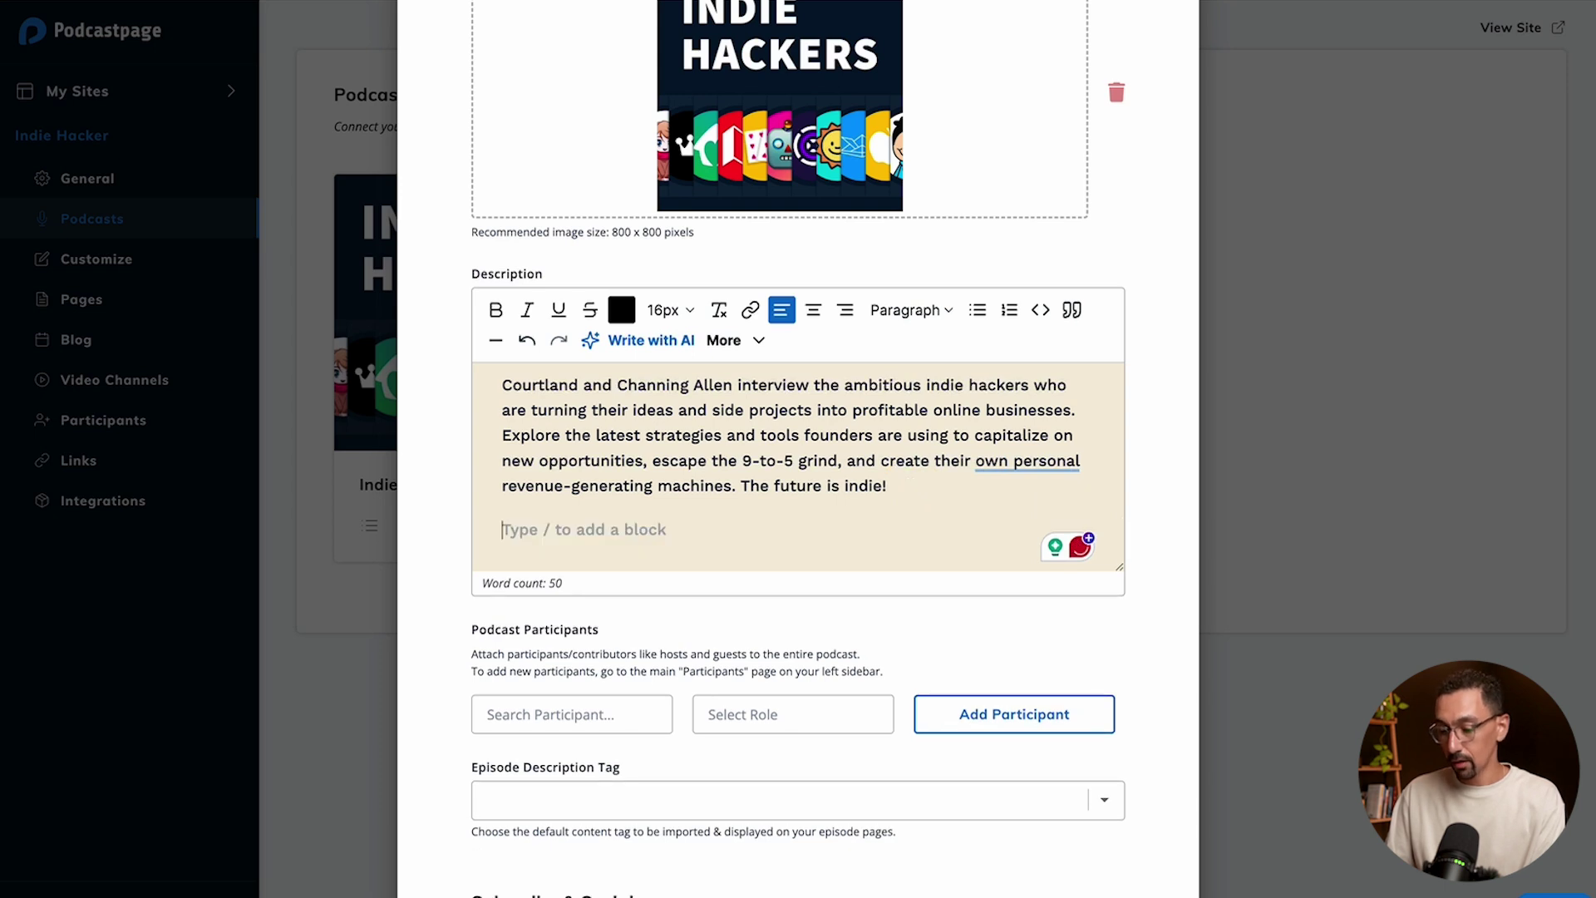
text(/)
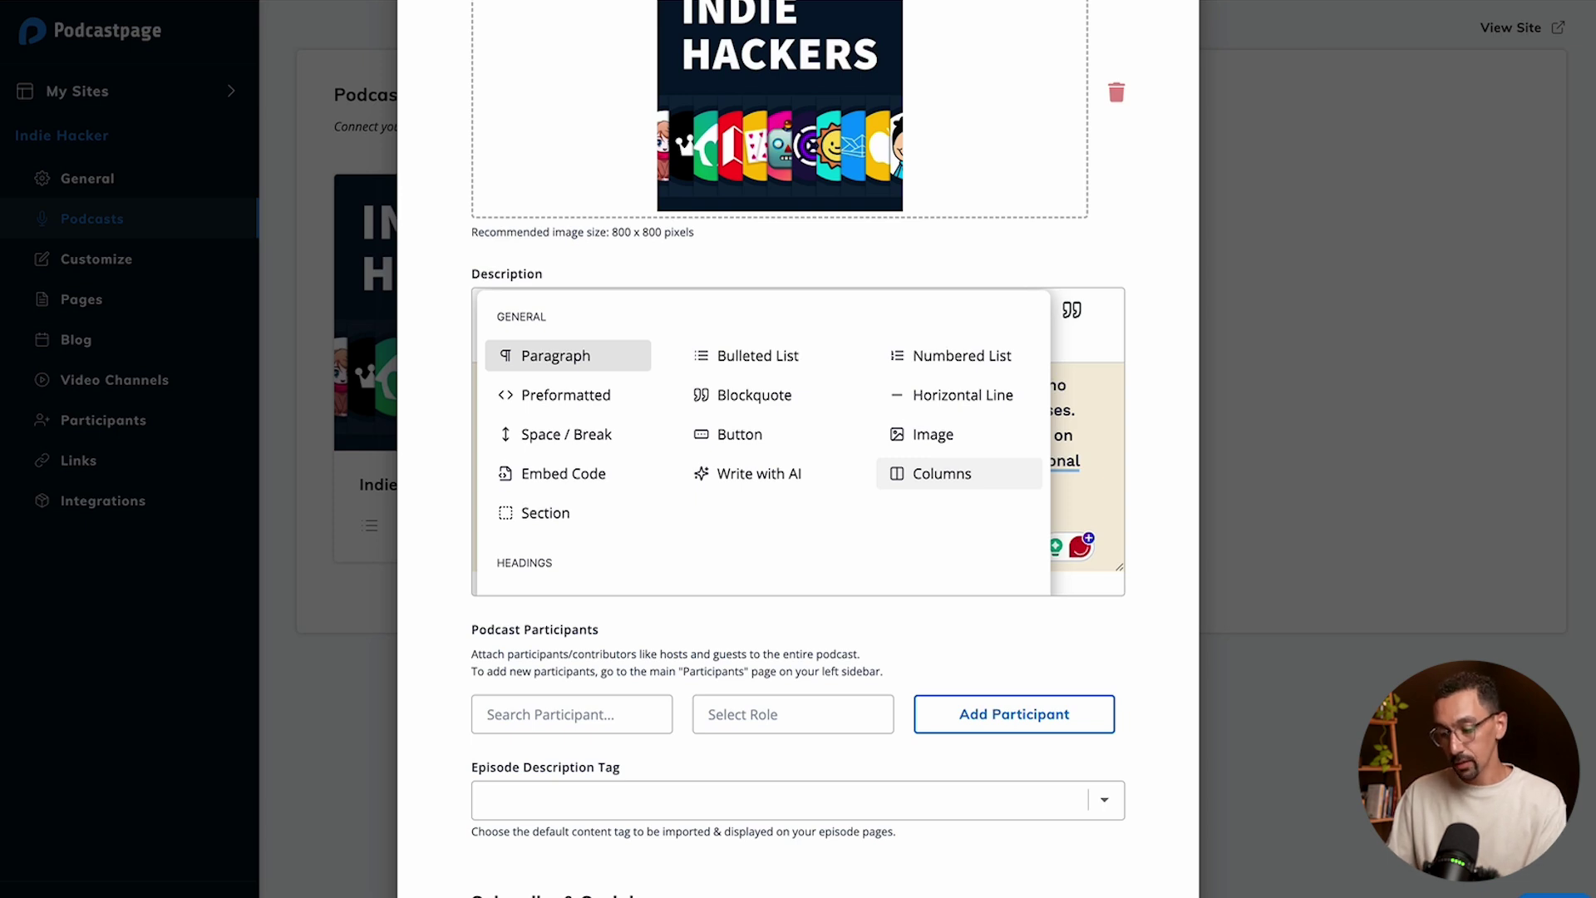
scroll(802, 434, down, 5)
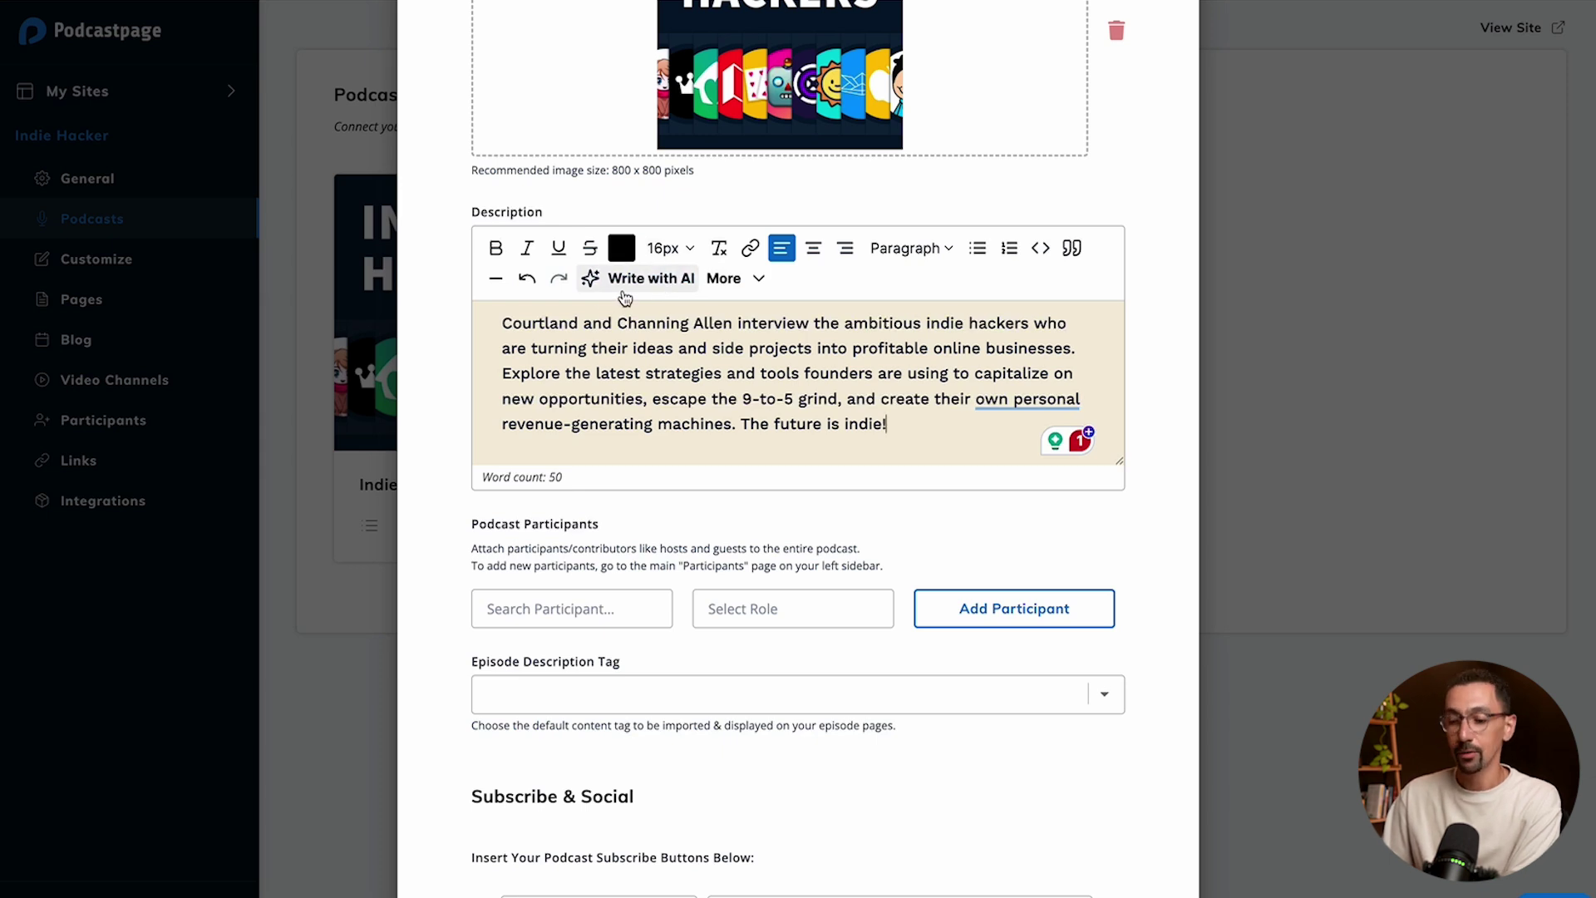
click(625, 281)
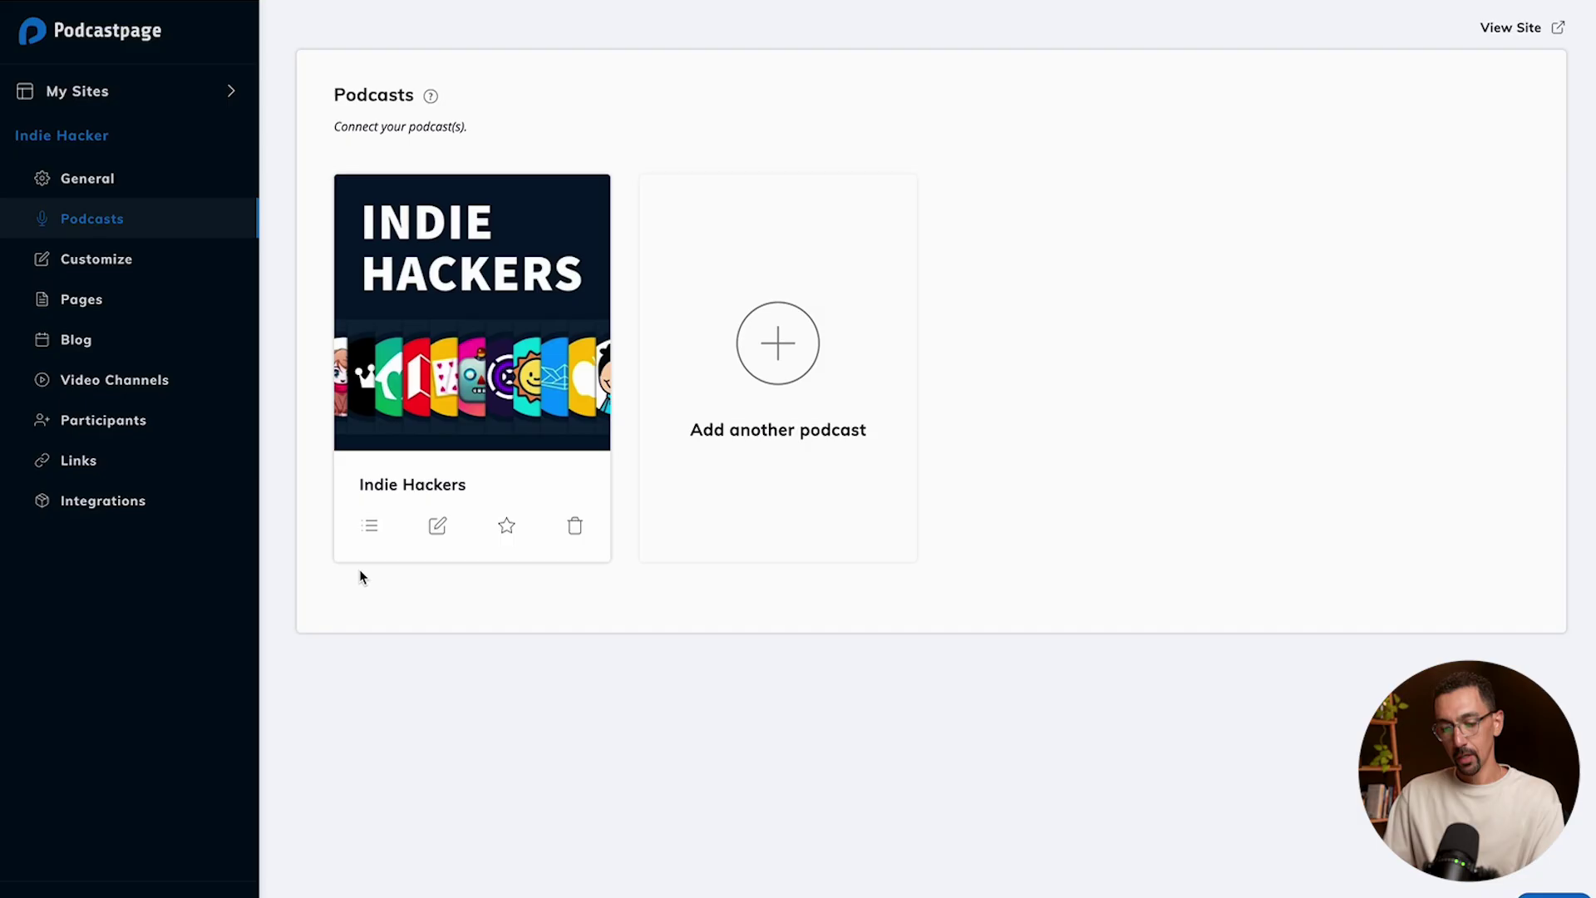
- Open episode #283 from the Indie Hackers episode list in its edit form
click(372, 527)
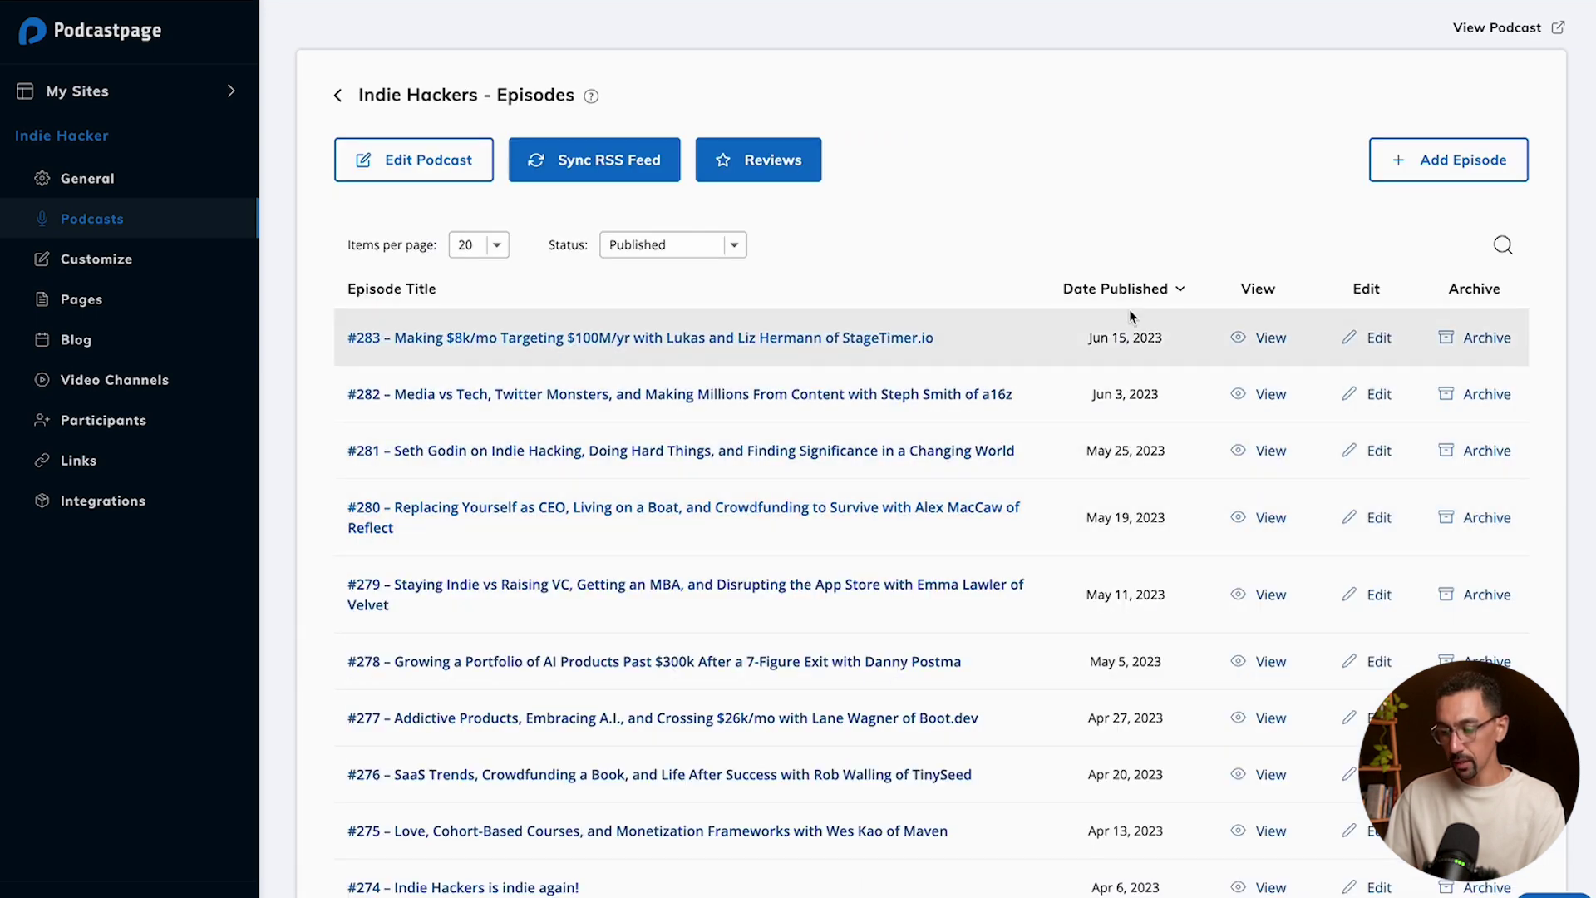
click(1376, 341)
scroll(562, 565, down, 3)
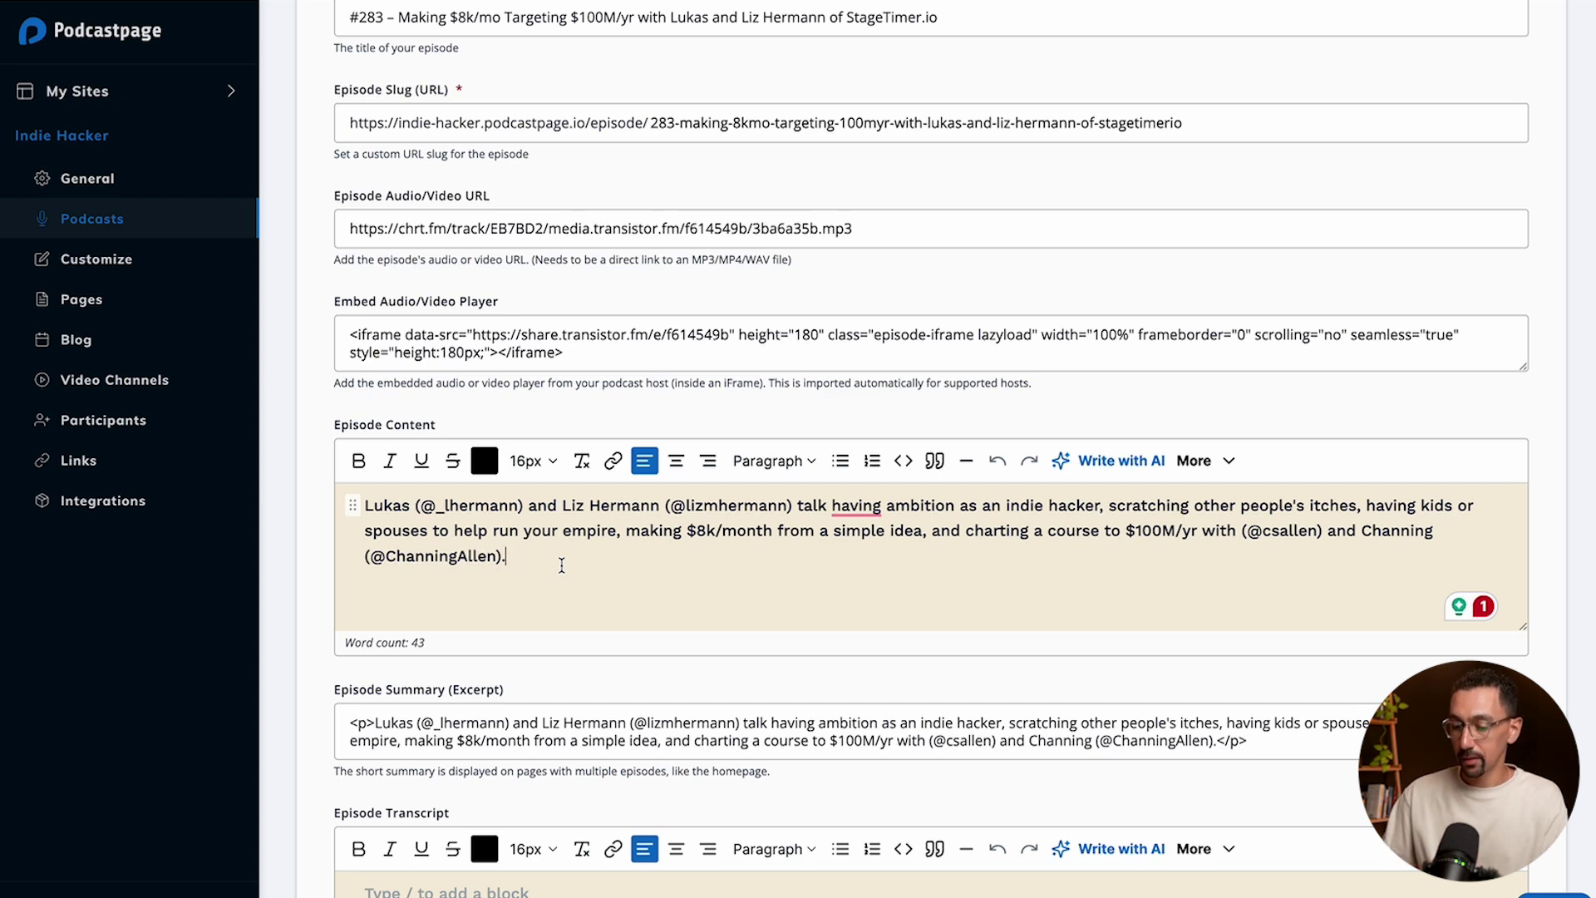
scroll(562, 566, up, 2)
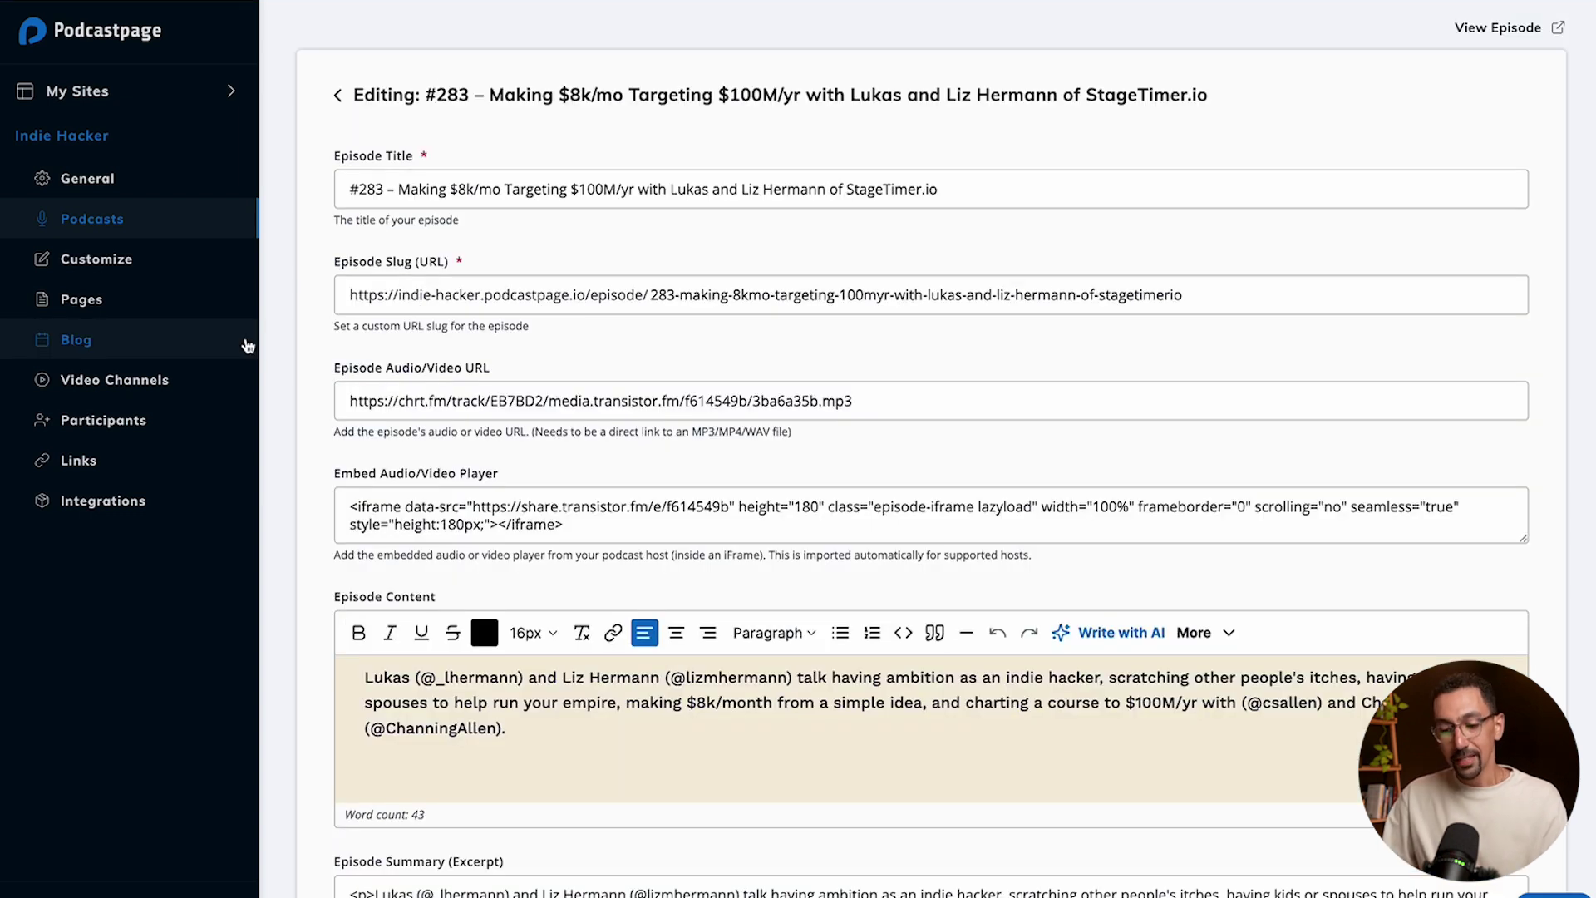
- Open Sample Blog Post and insert a button block below the last paragraph
click(105, 341)
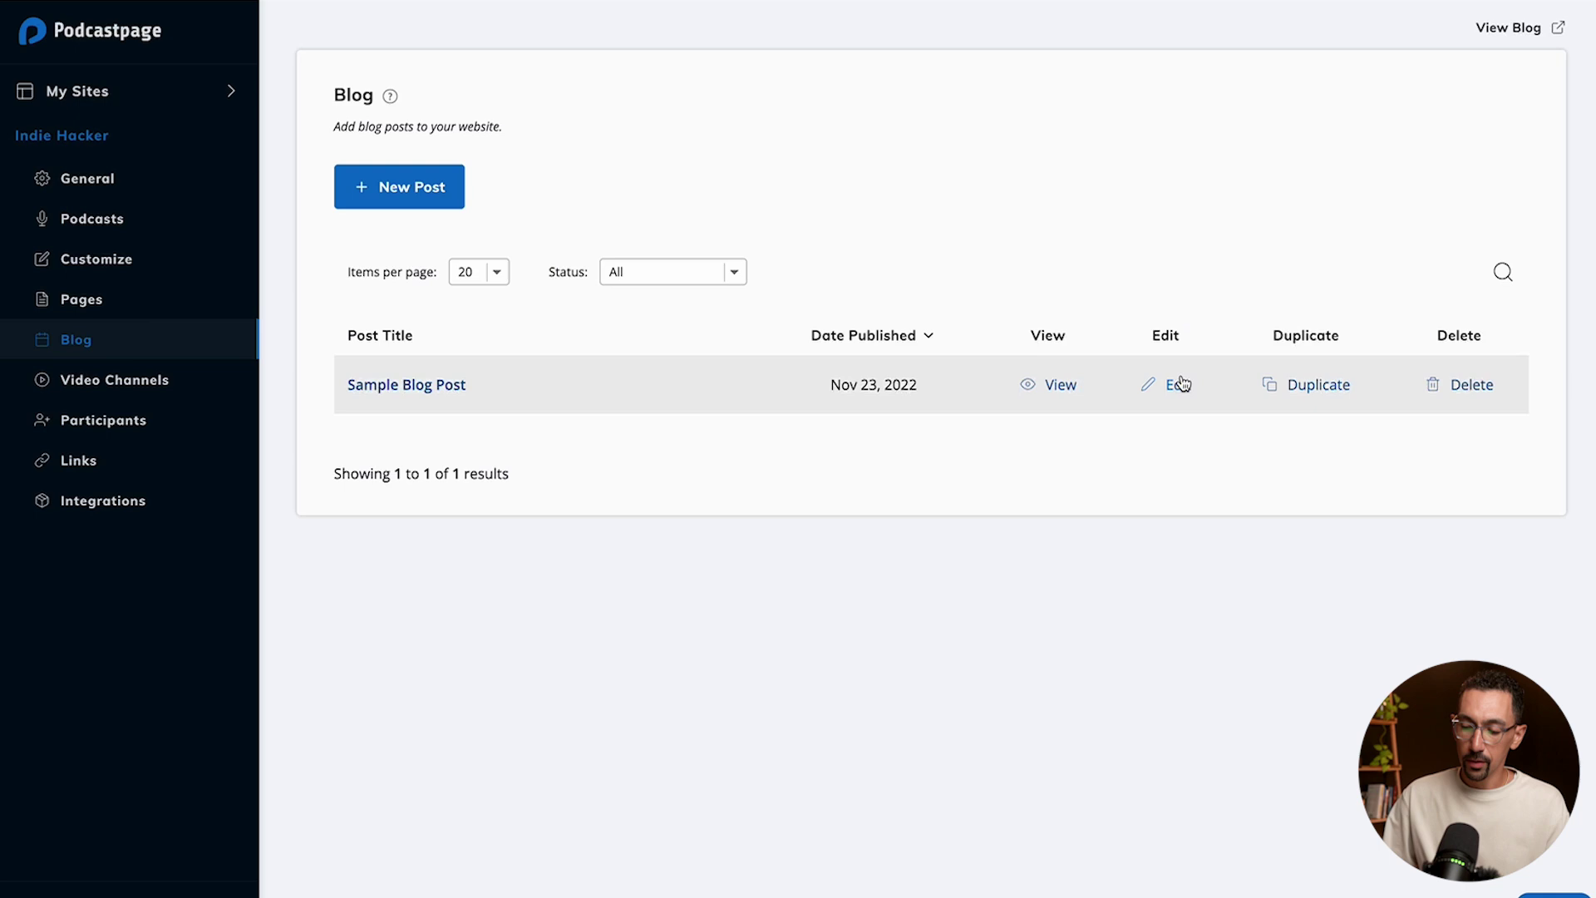
click(1182, 384)
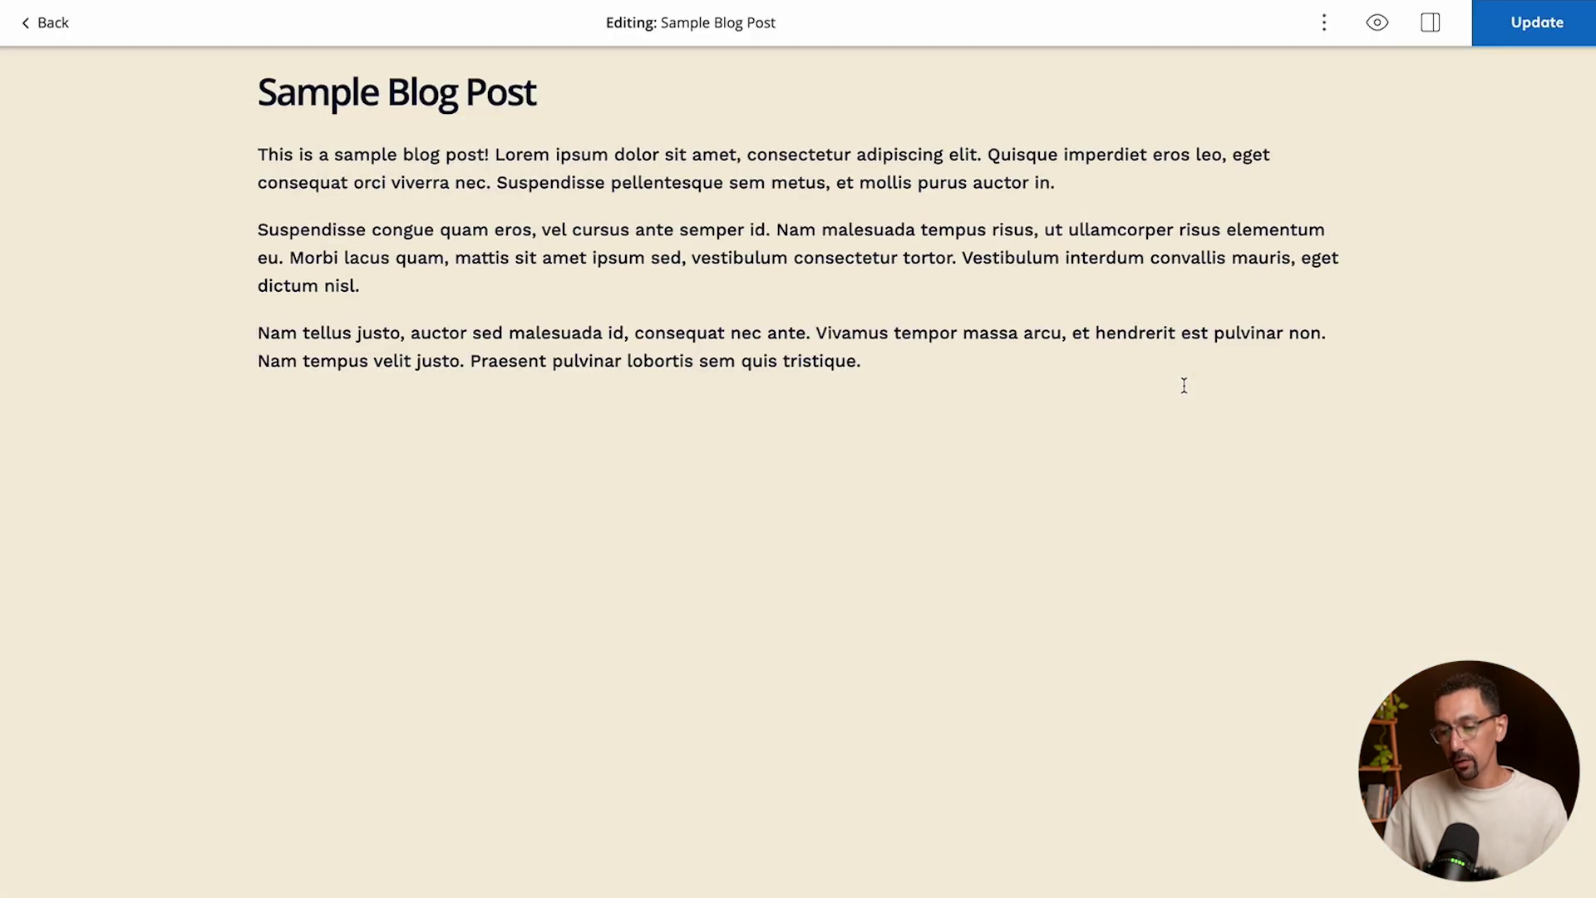
click(1006, 385)
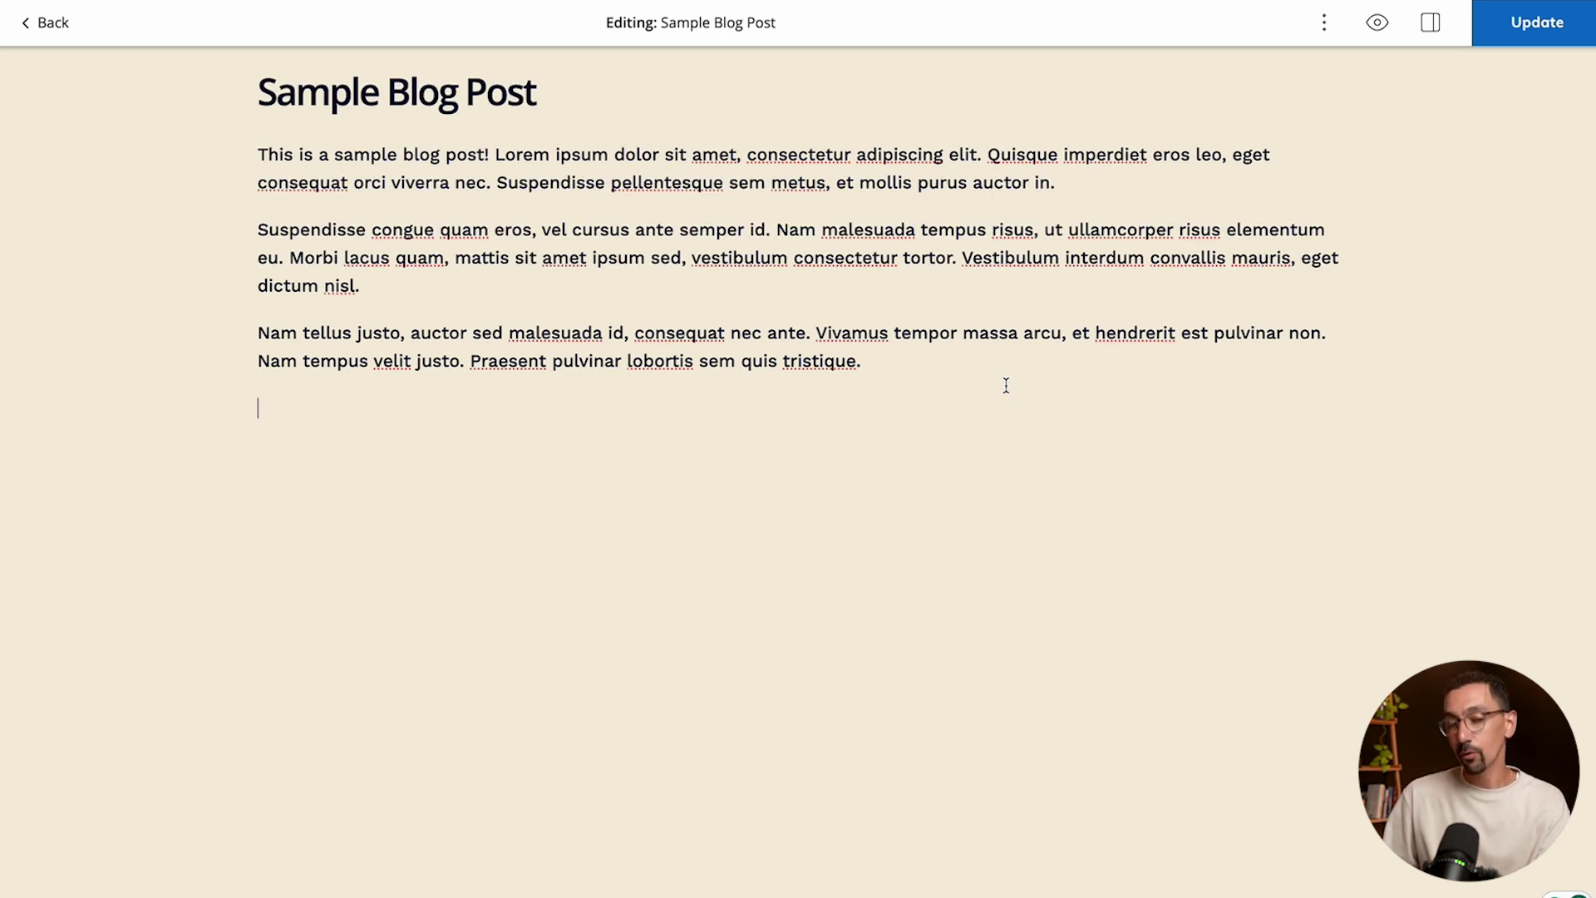
text(/)
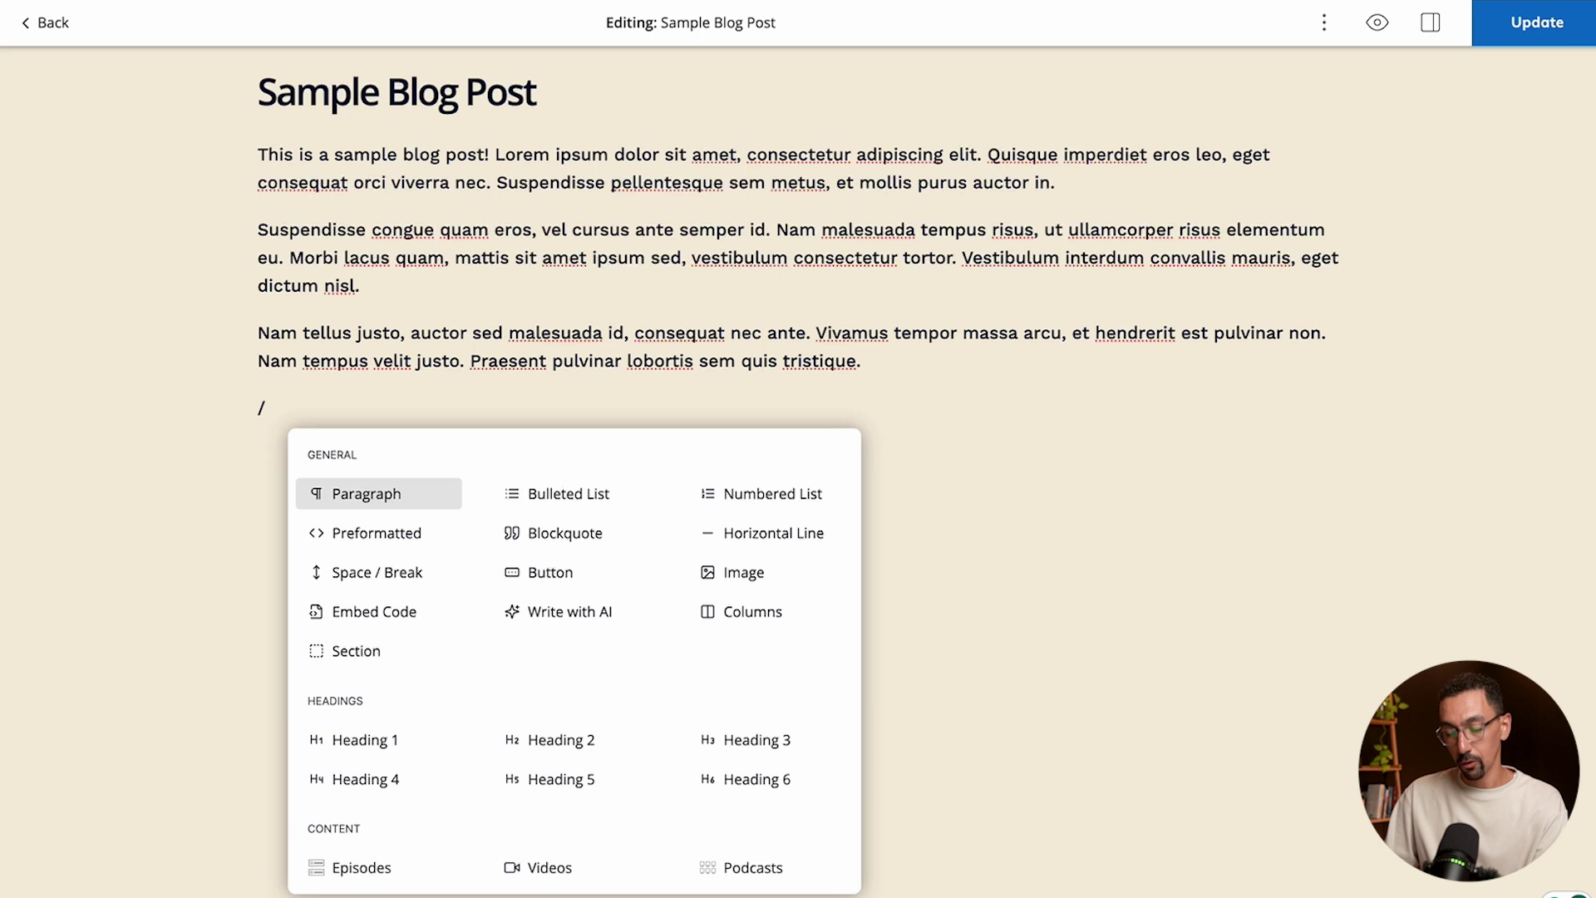
text(bu)
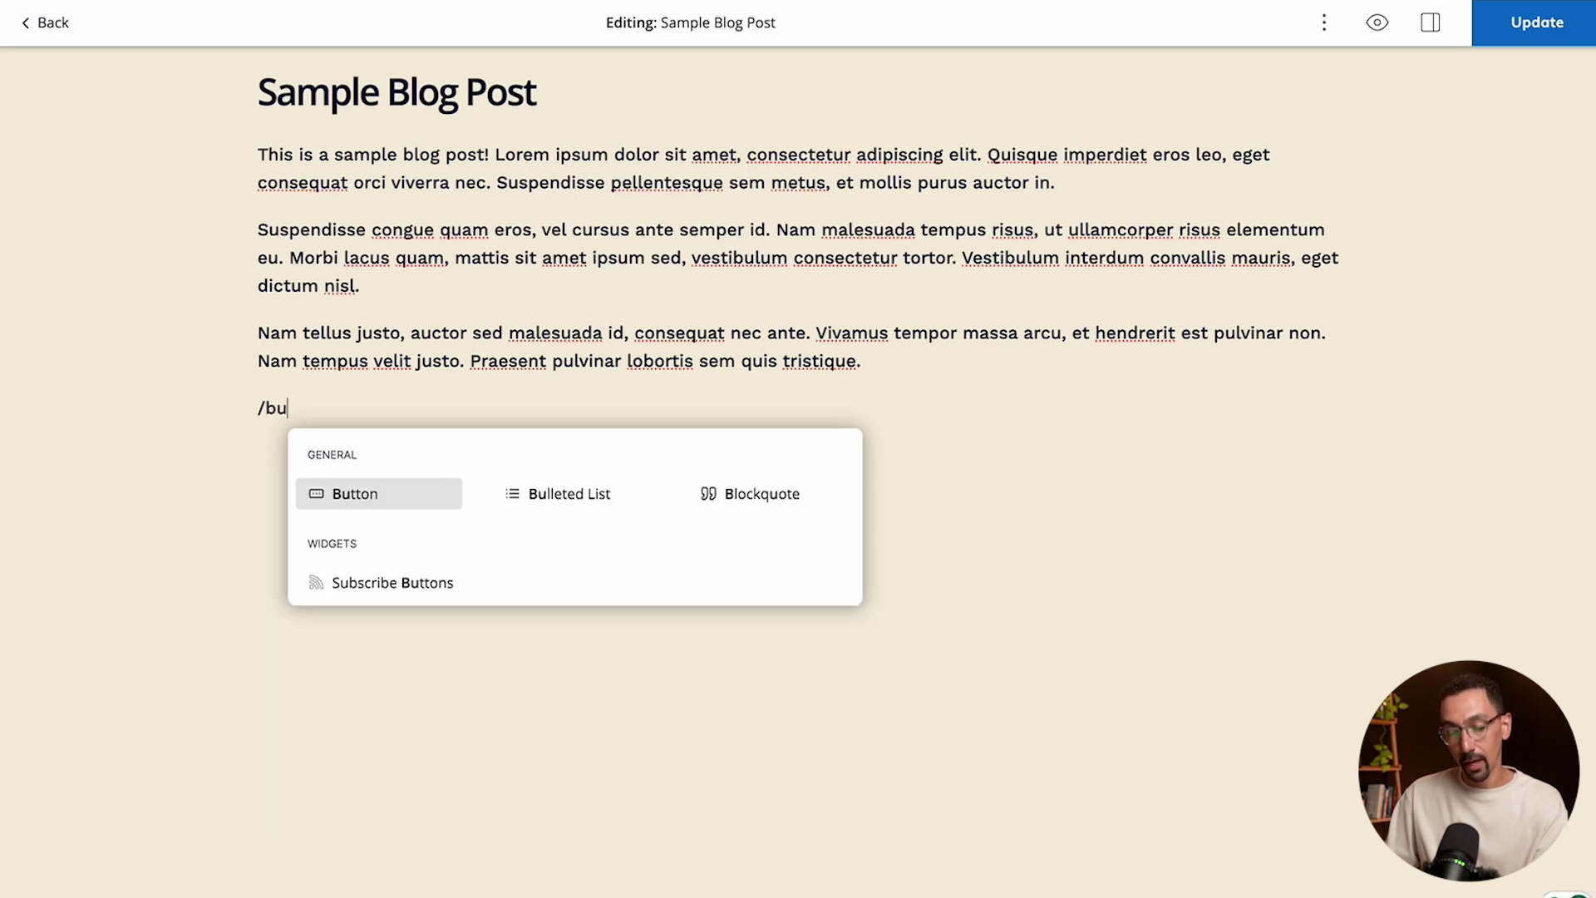
key(Return)
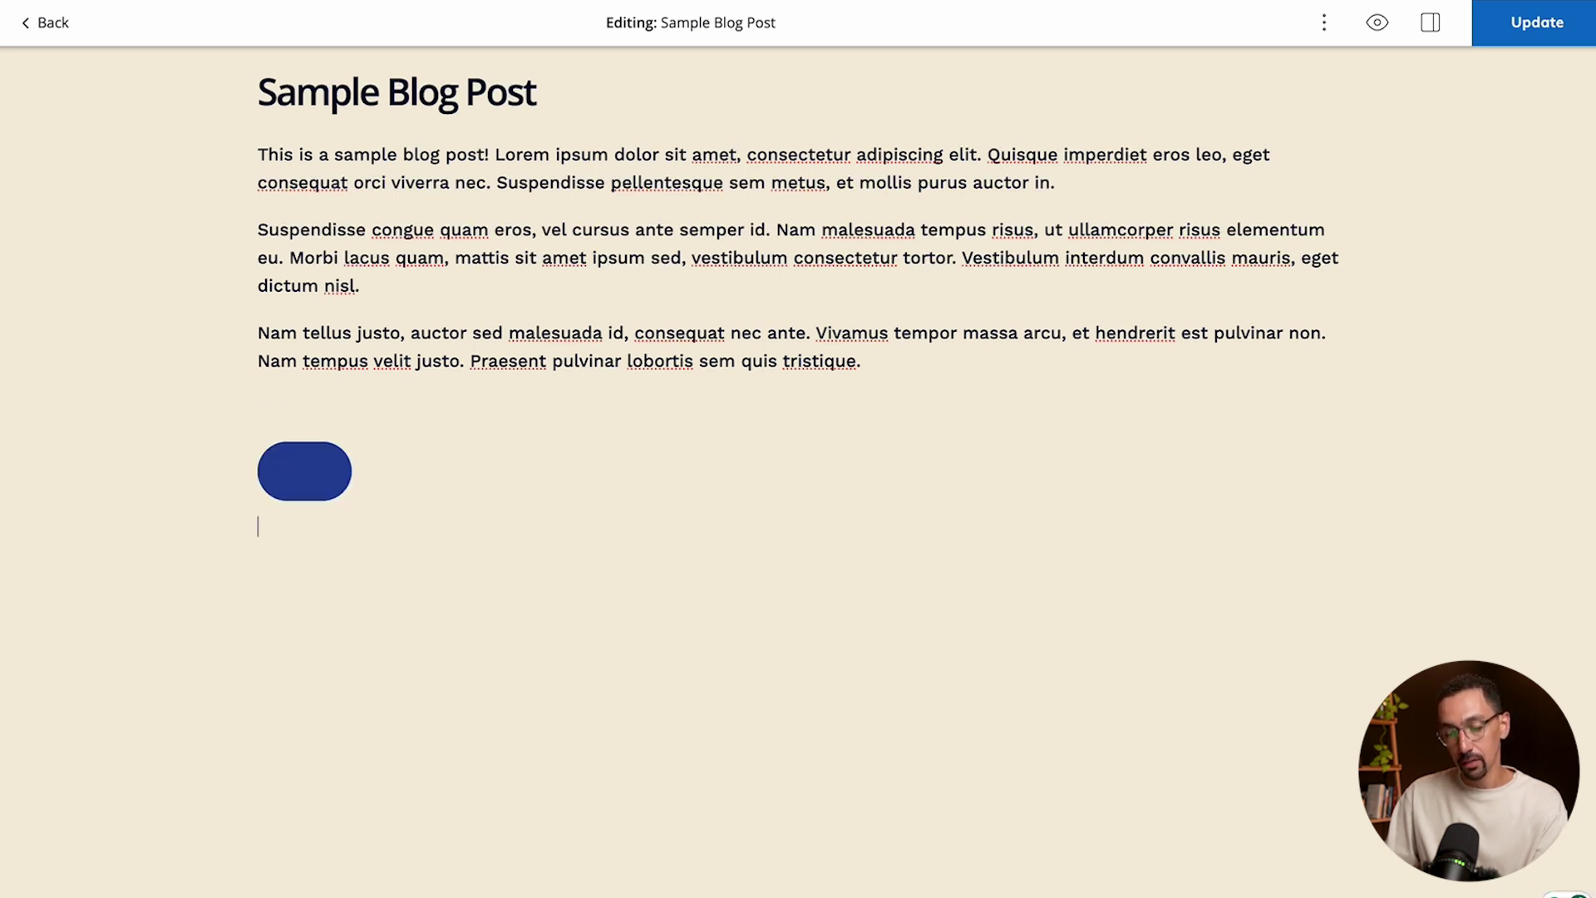
- Link the button to google.com, open it in a new tab, and label it 'Learn more'
click(305, 469)
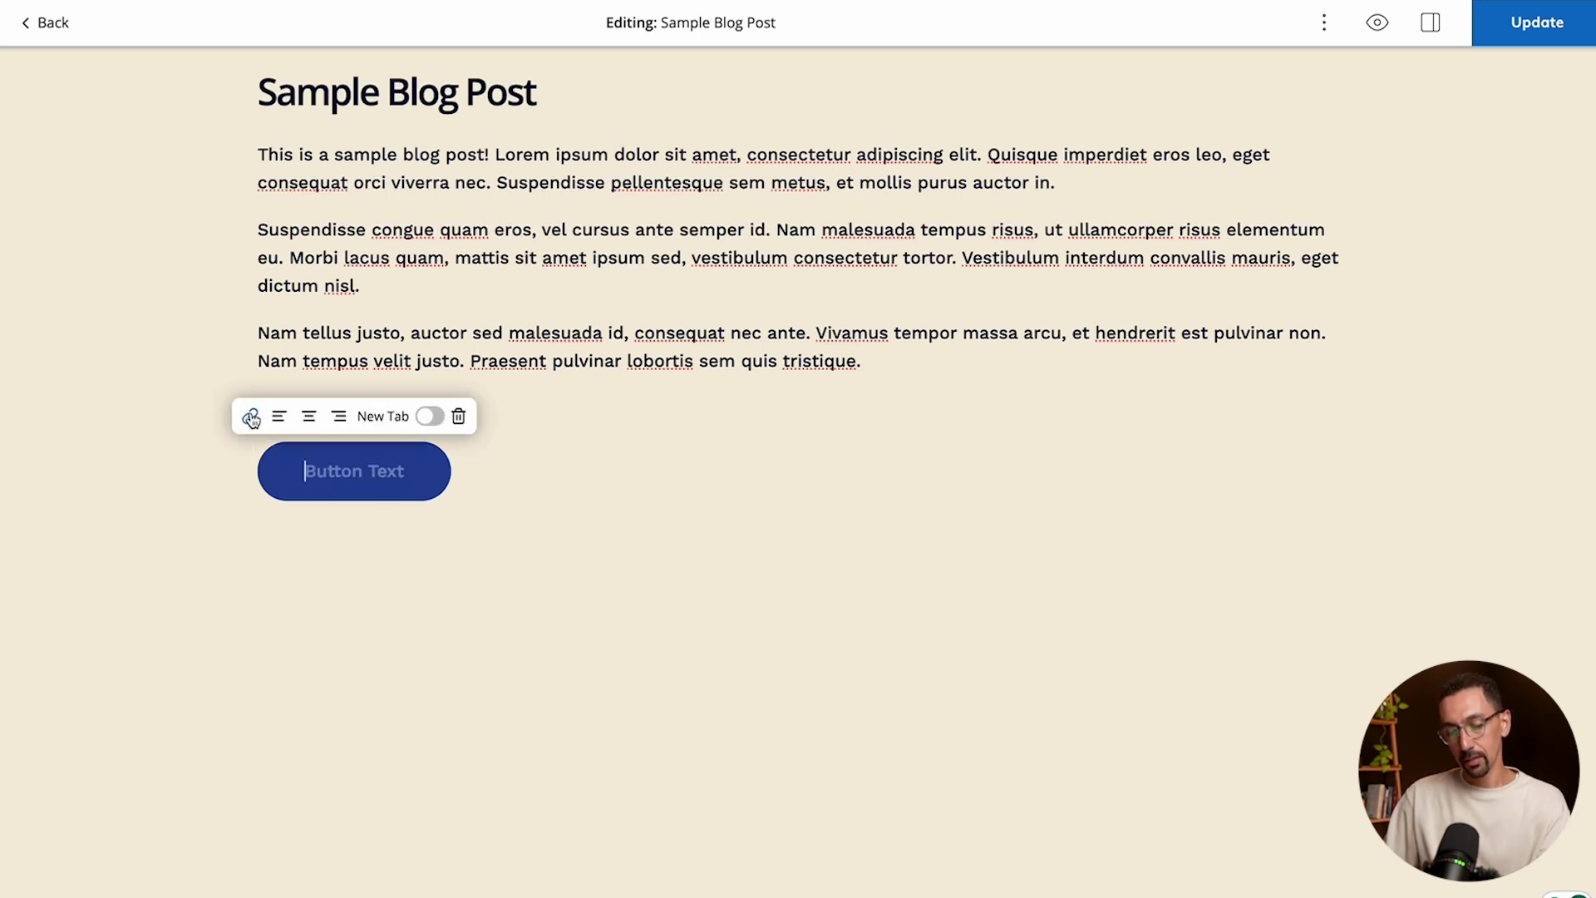
click(251, 417)
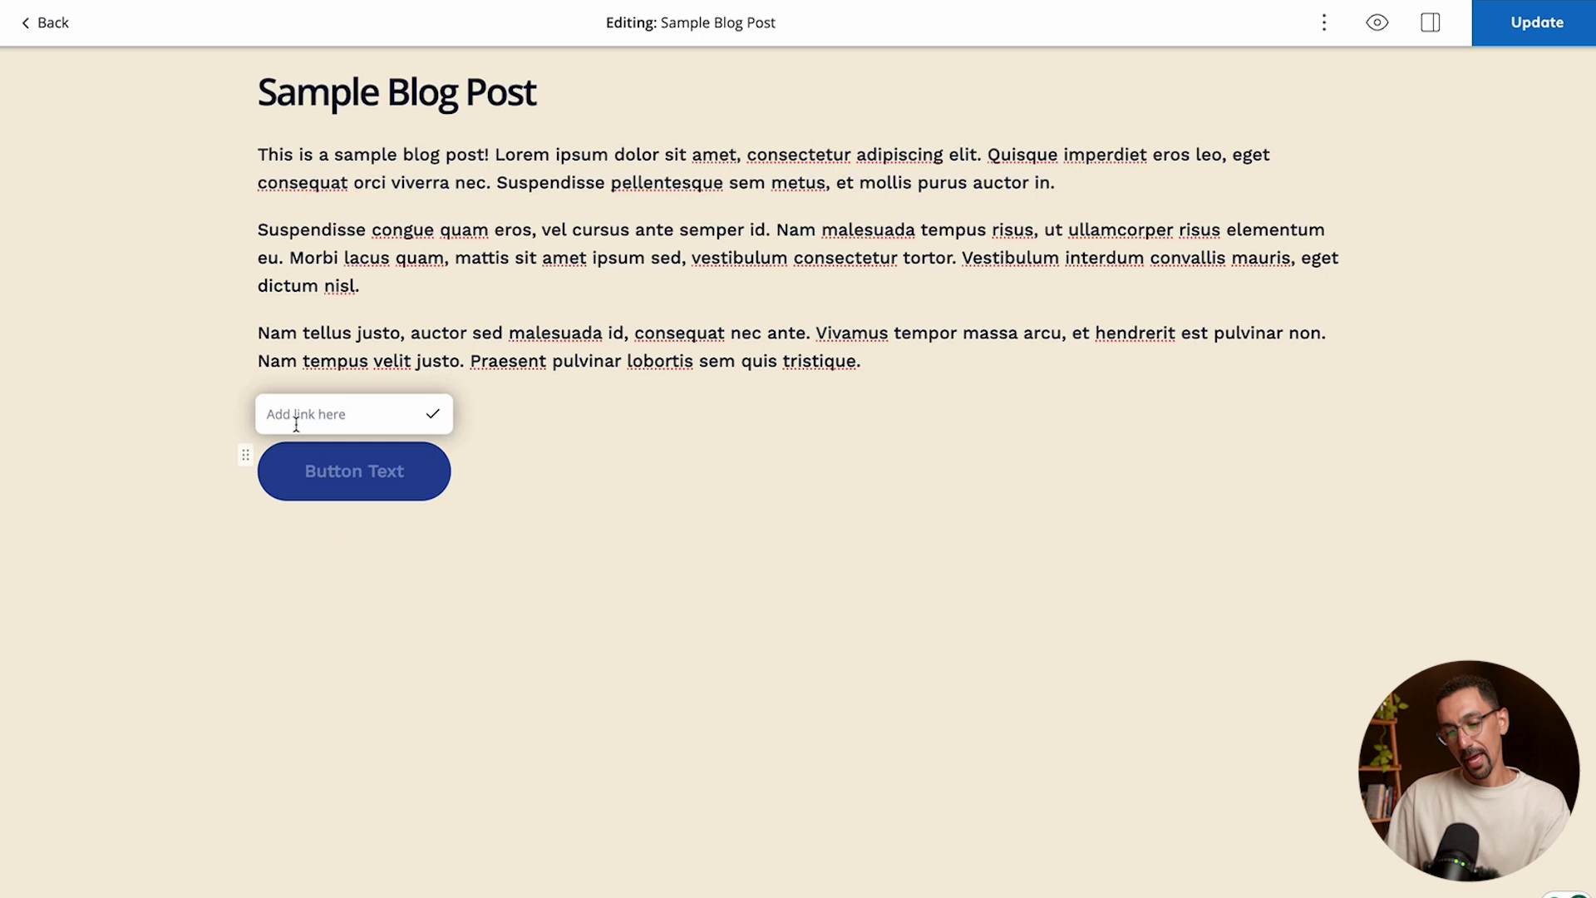
text(google.com)
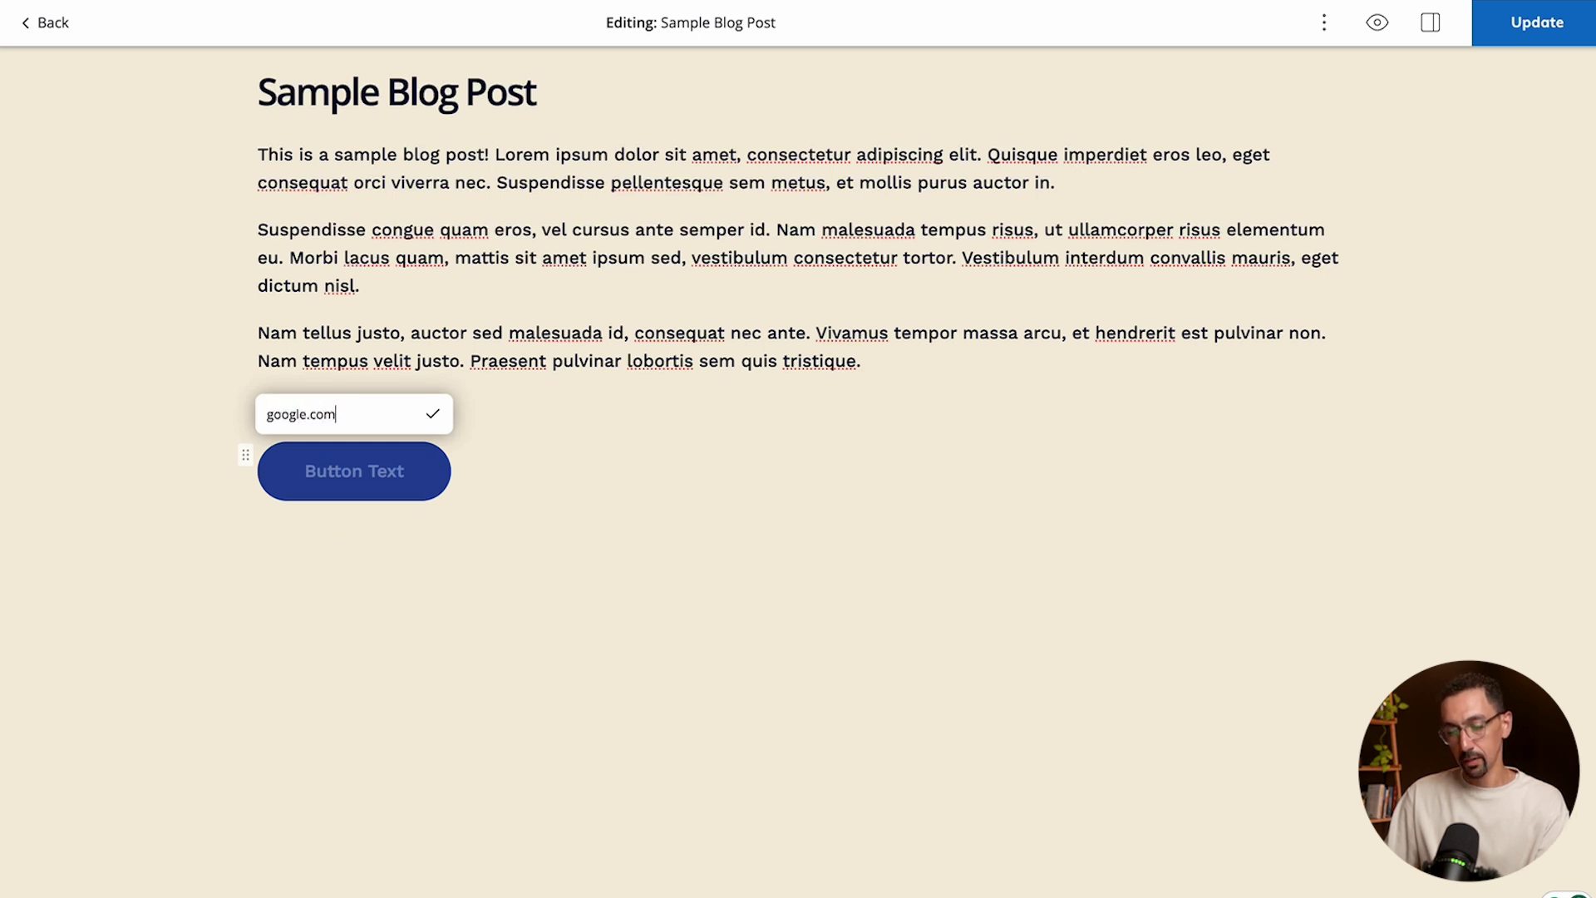
key(Return)
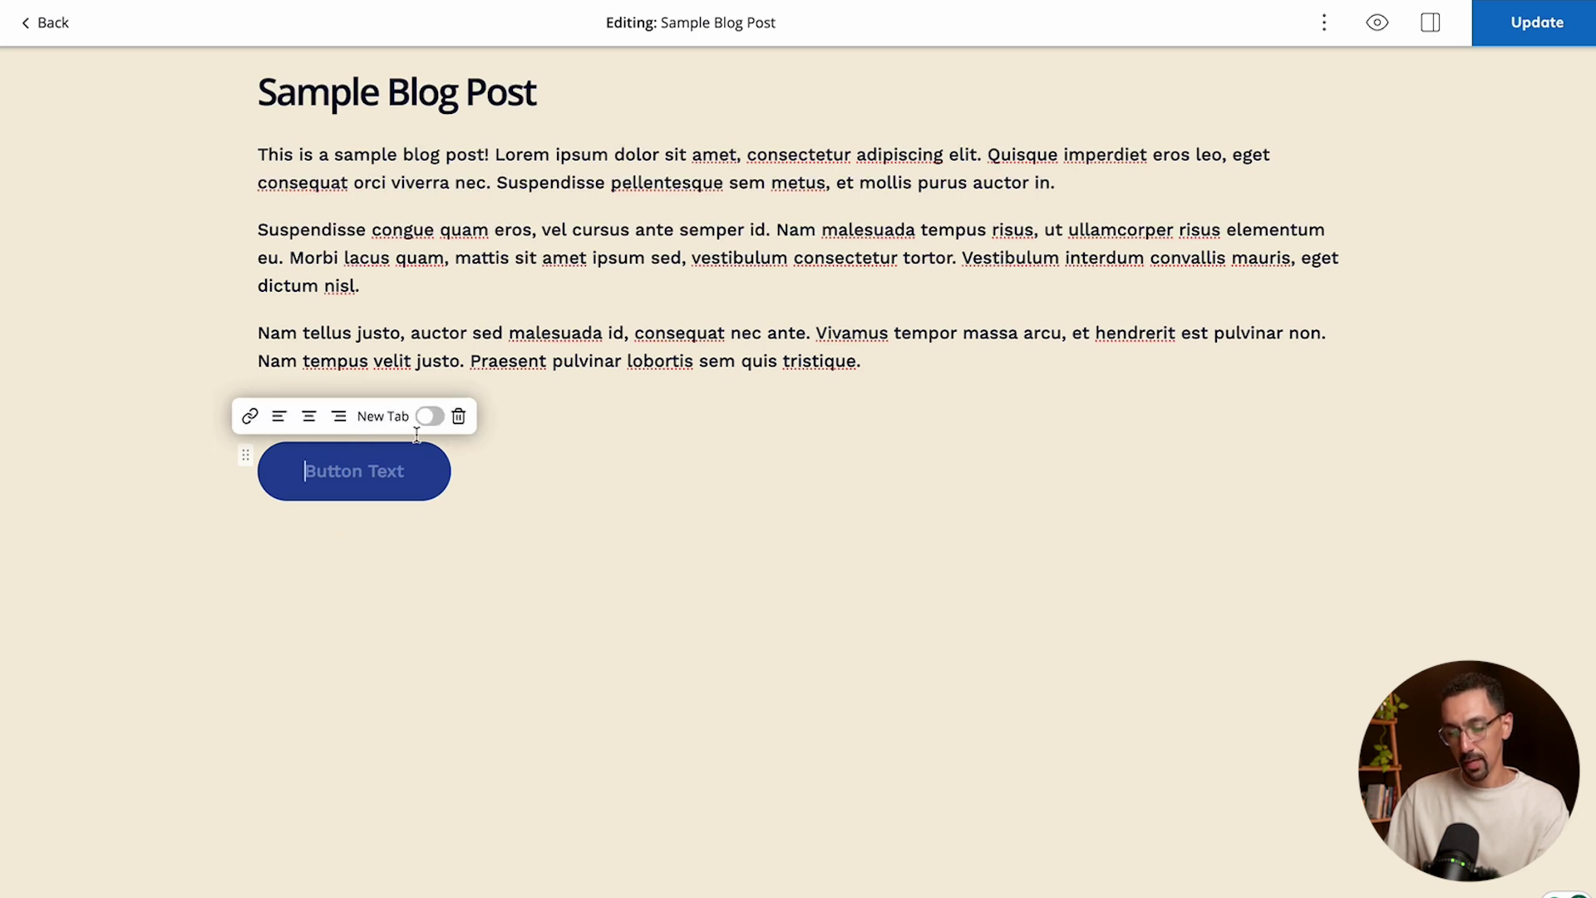
click(429, 418)
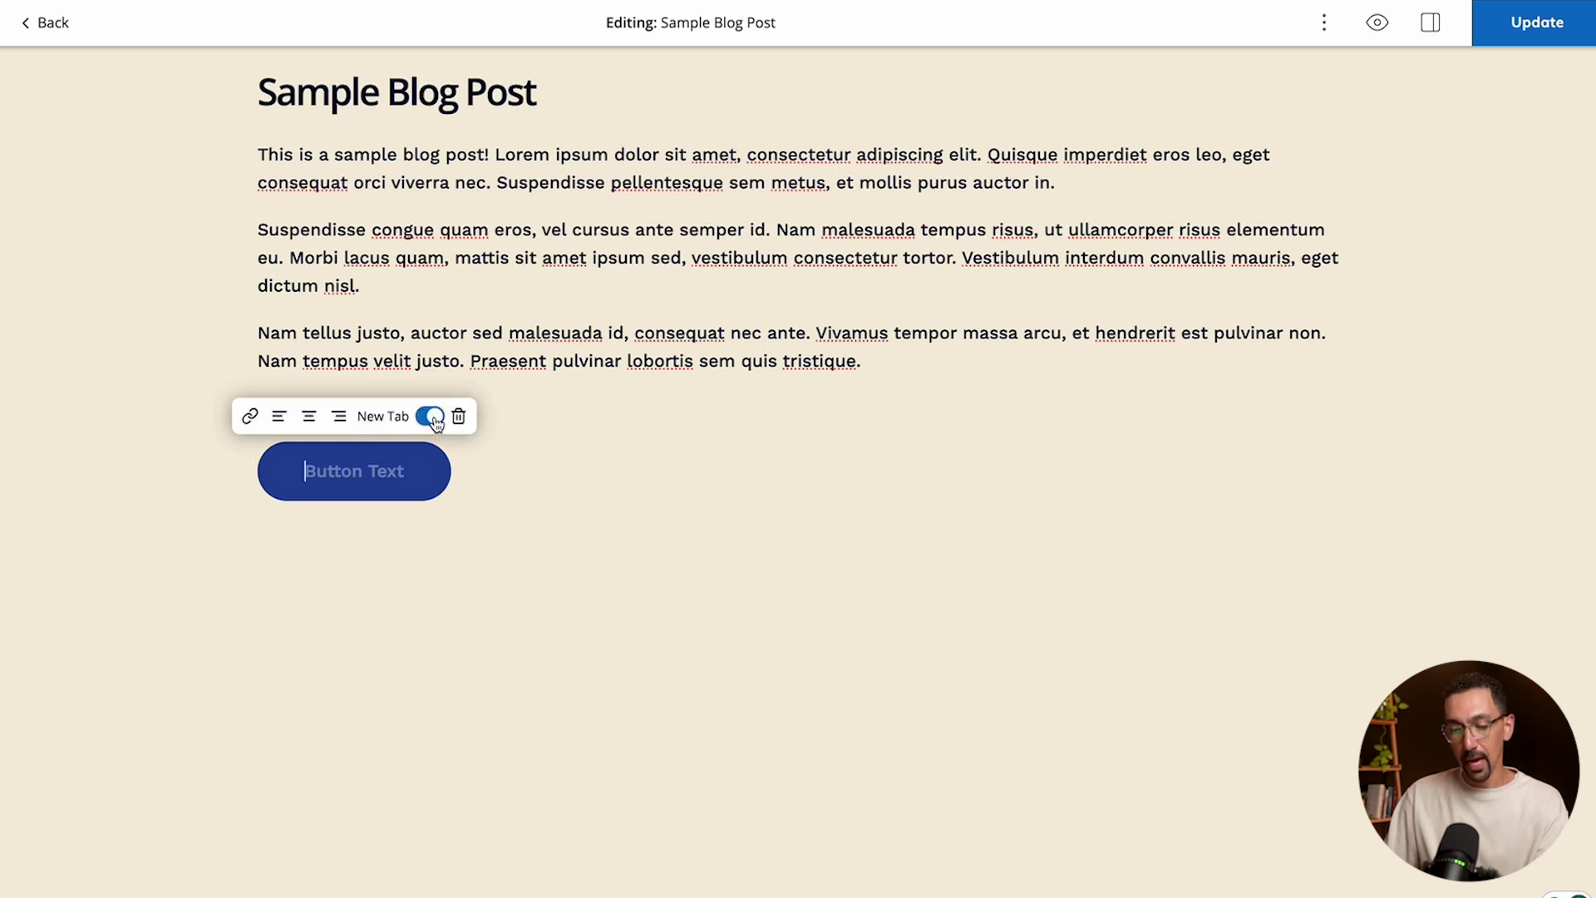
click(342, 469)
click(351, 478)
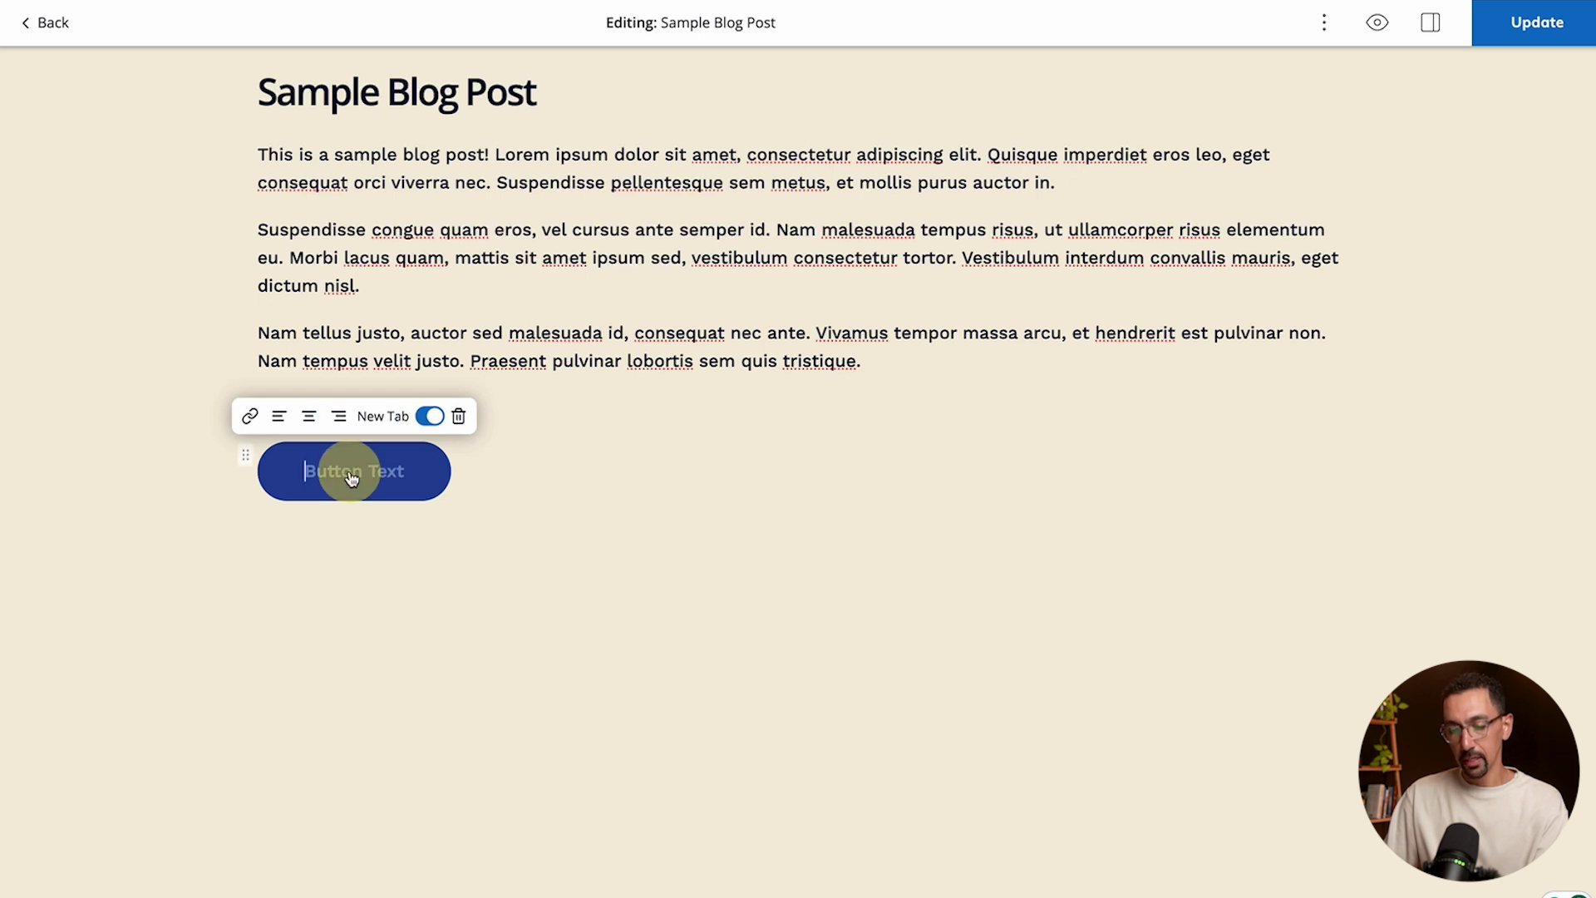
text(Learn )
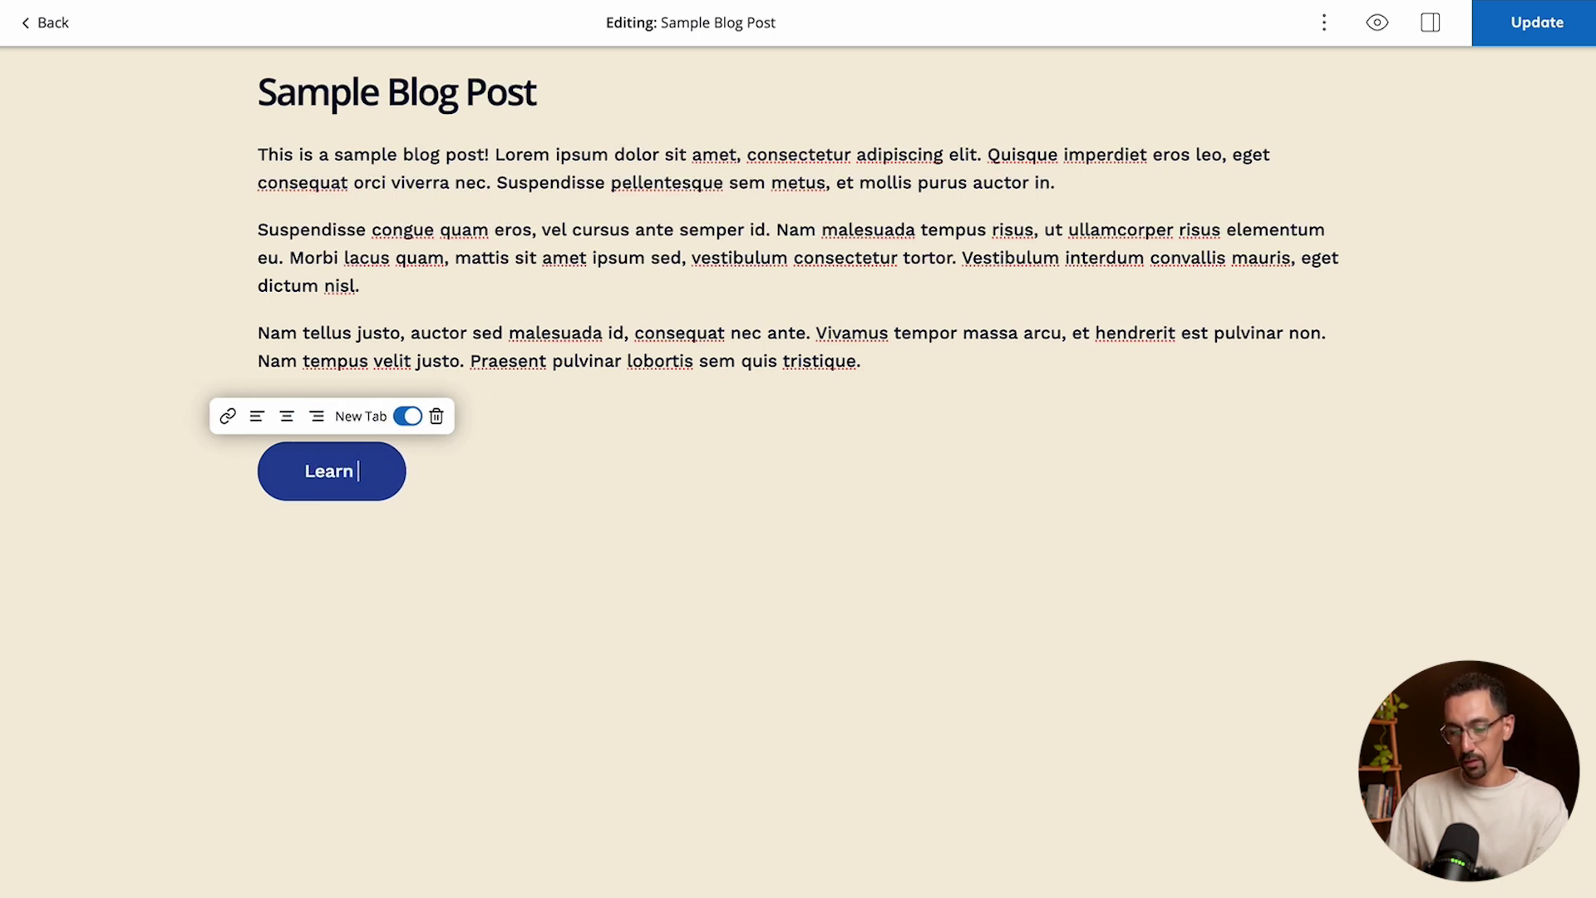
text(more)
click(409, 590)
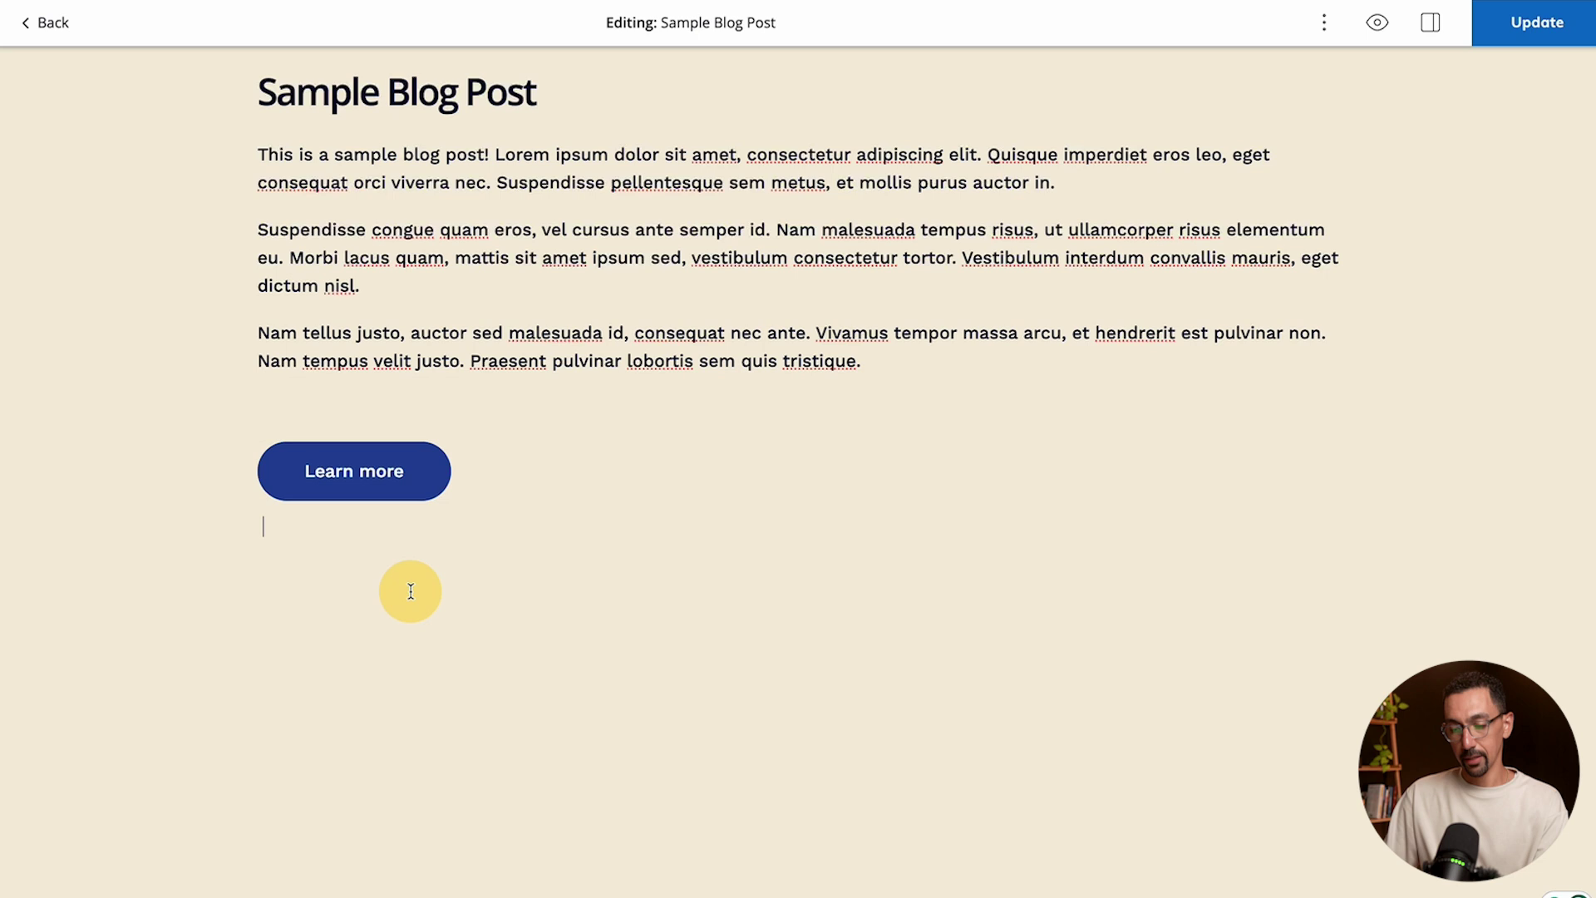
- Start an empty block beneath the Learn more button
click(454, 565)
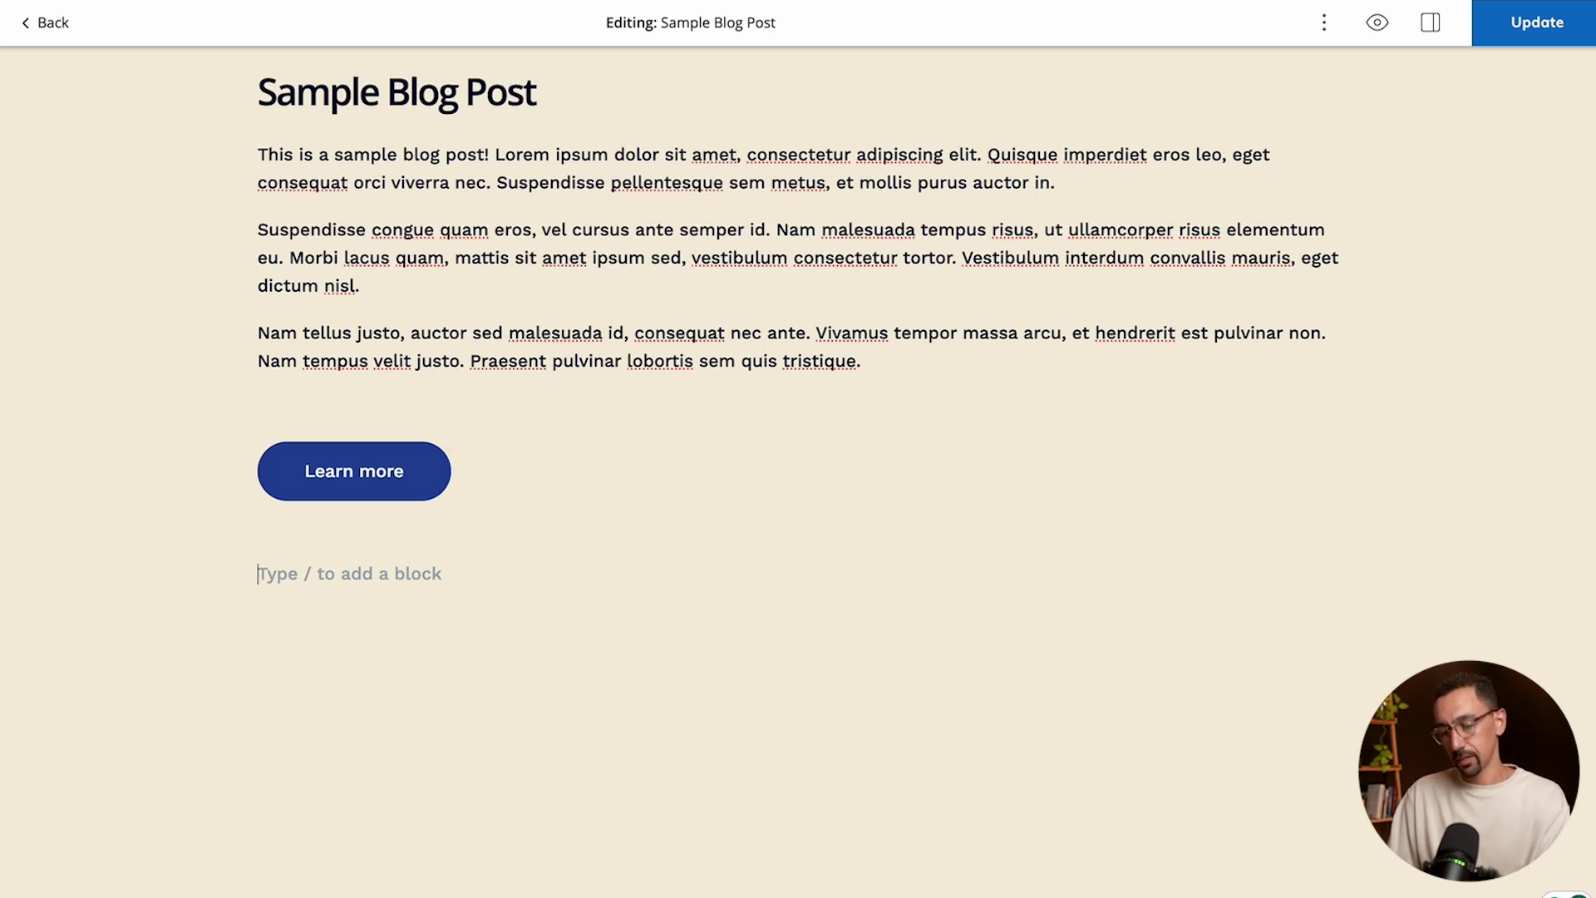
- Paste a Lorem ipsum paragraph under the button and set its font size to 18px
text(/)
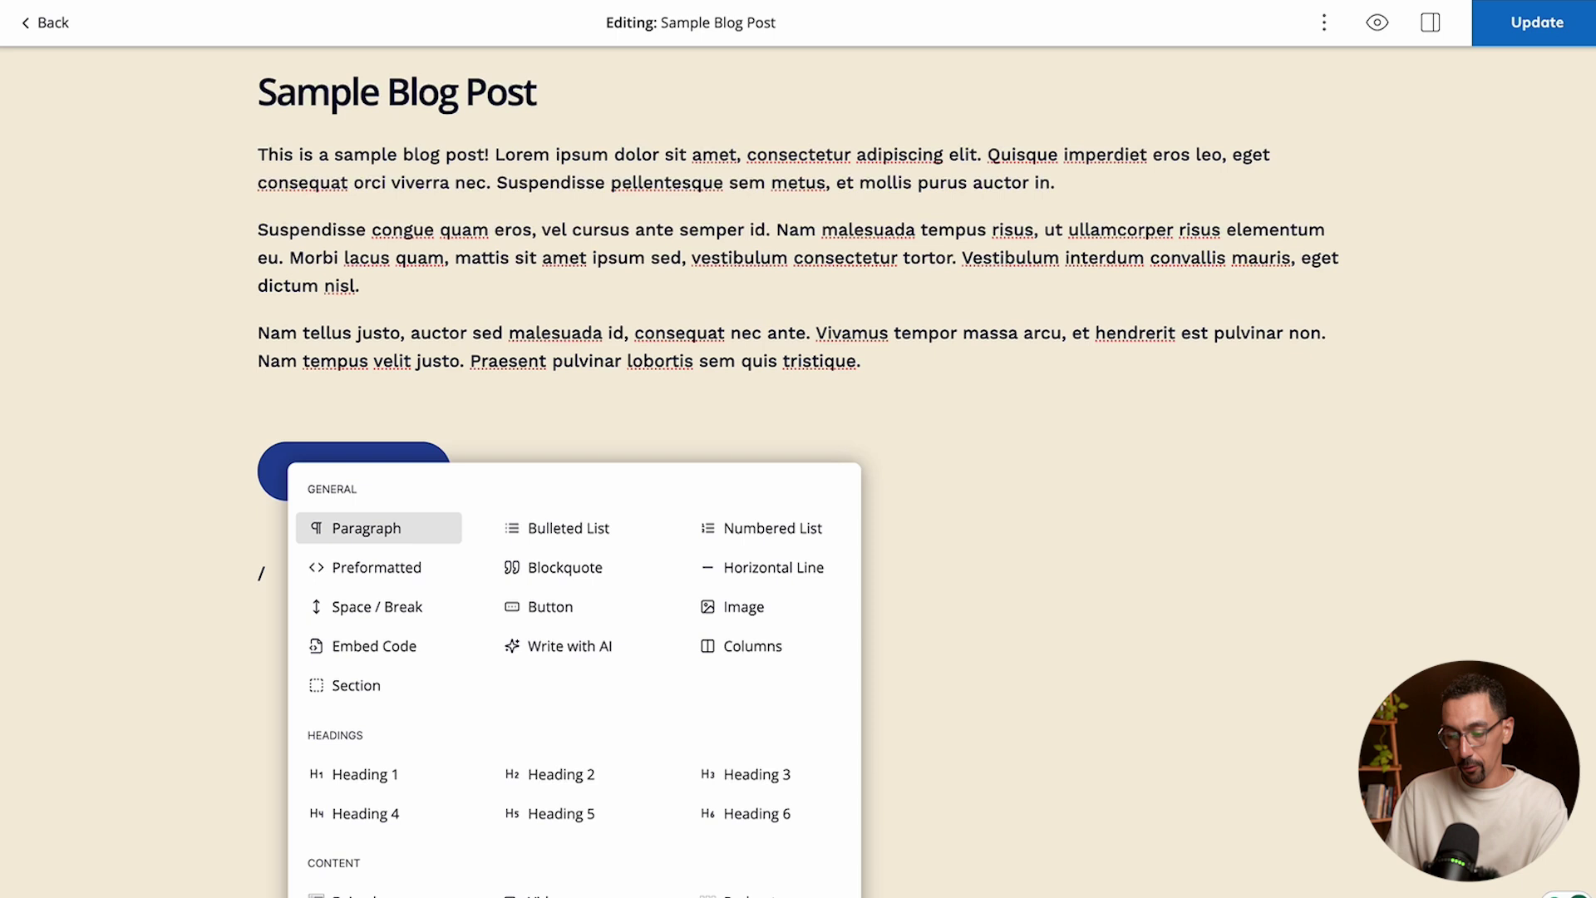
key(BackSpace)
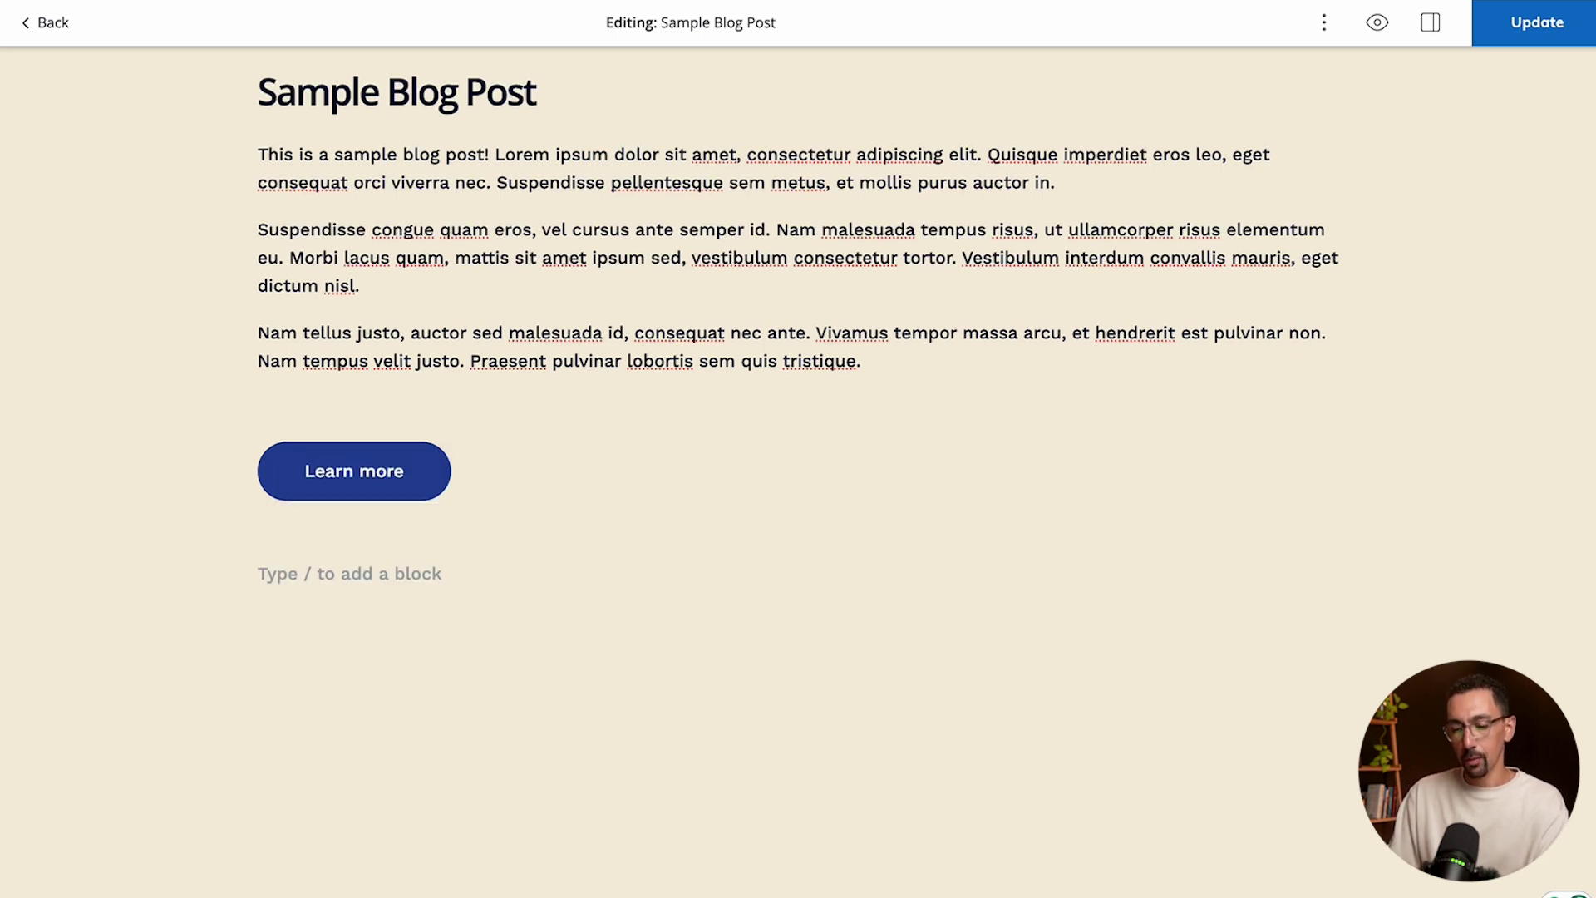
text(Lorem ipsum dolor sit amet, consectetur adipiscing elit. Pellentesque aliquet ac elit non tempus. Vivamus at augue luctus, lacinia dui nec, faucibus libero.)
triple_click(713, 574)
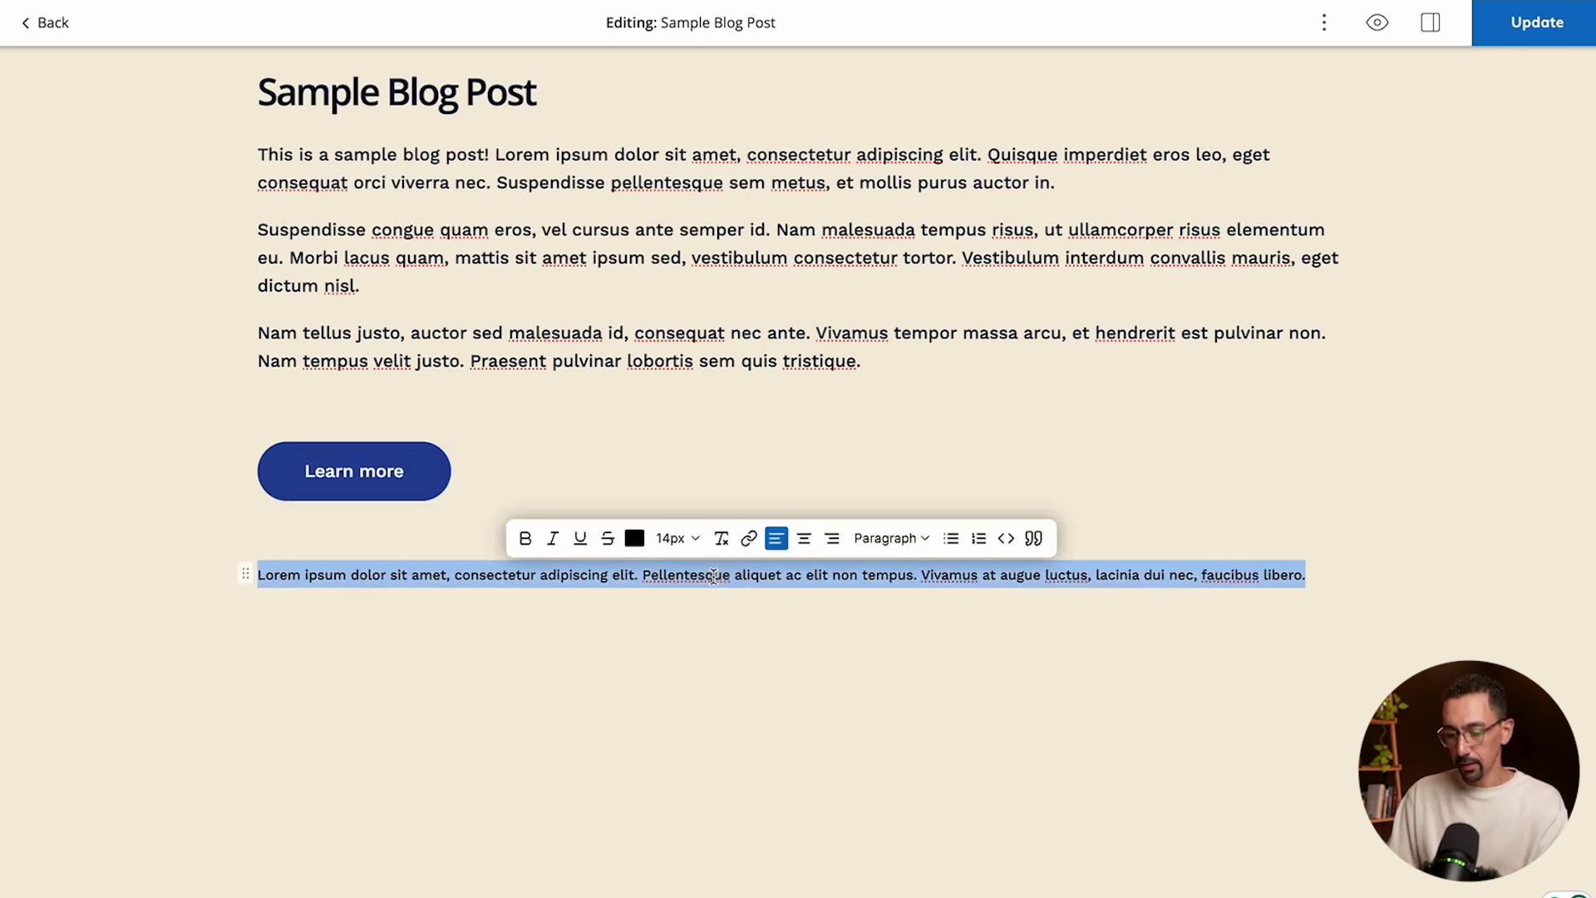
click(675, 539)
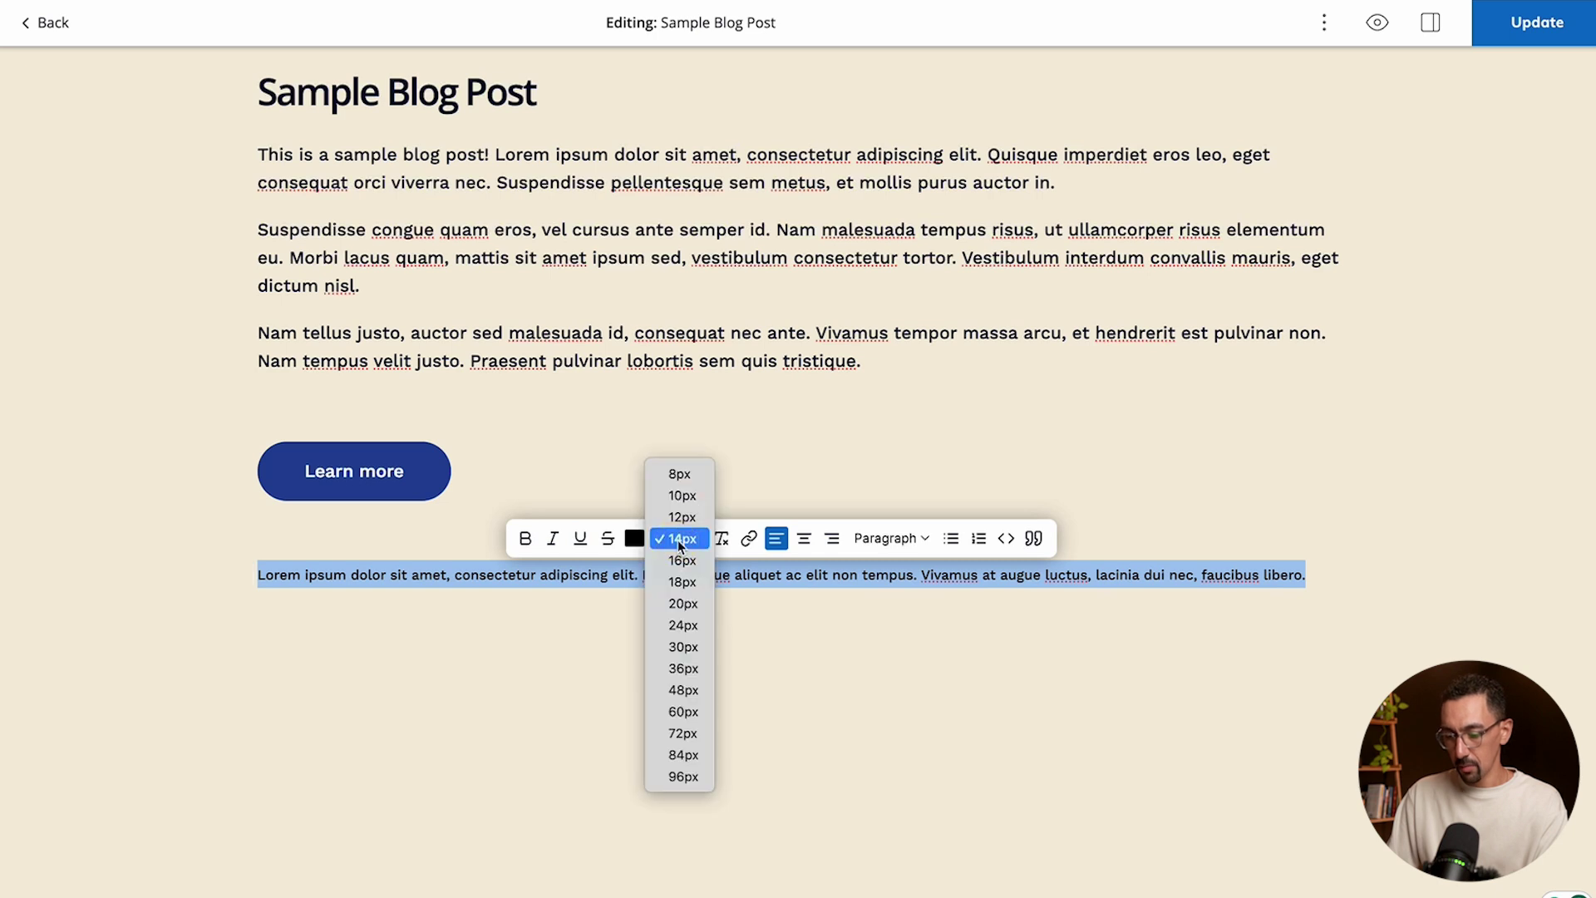
click(682, 583)
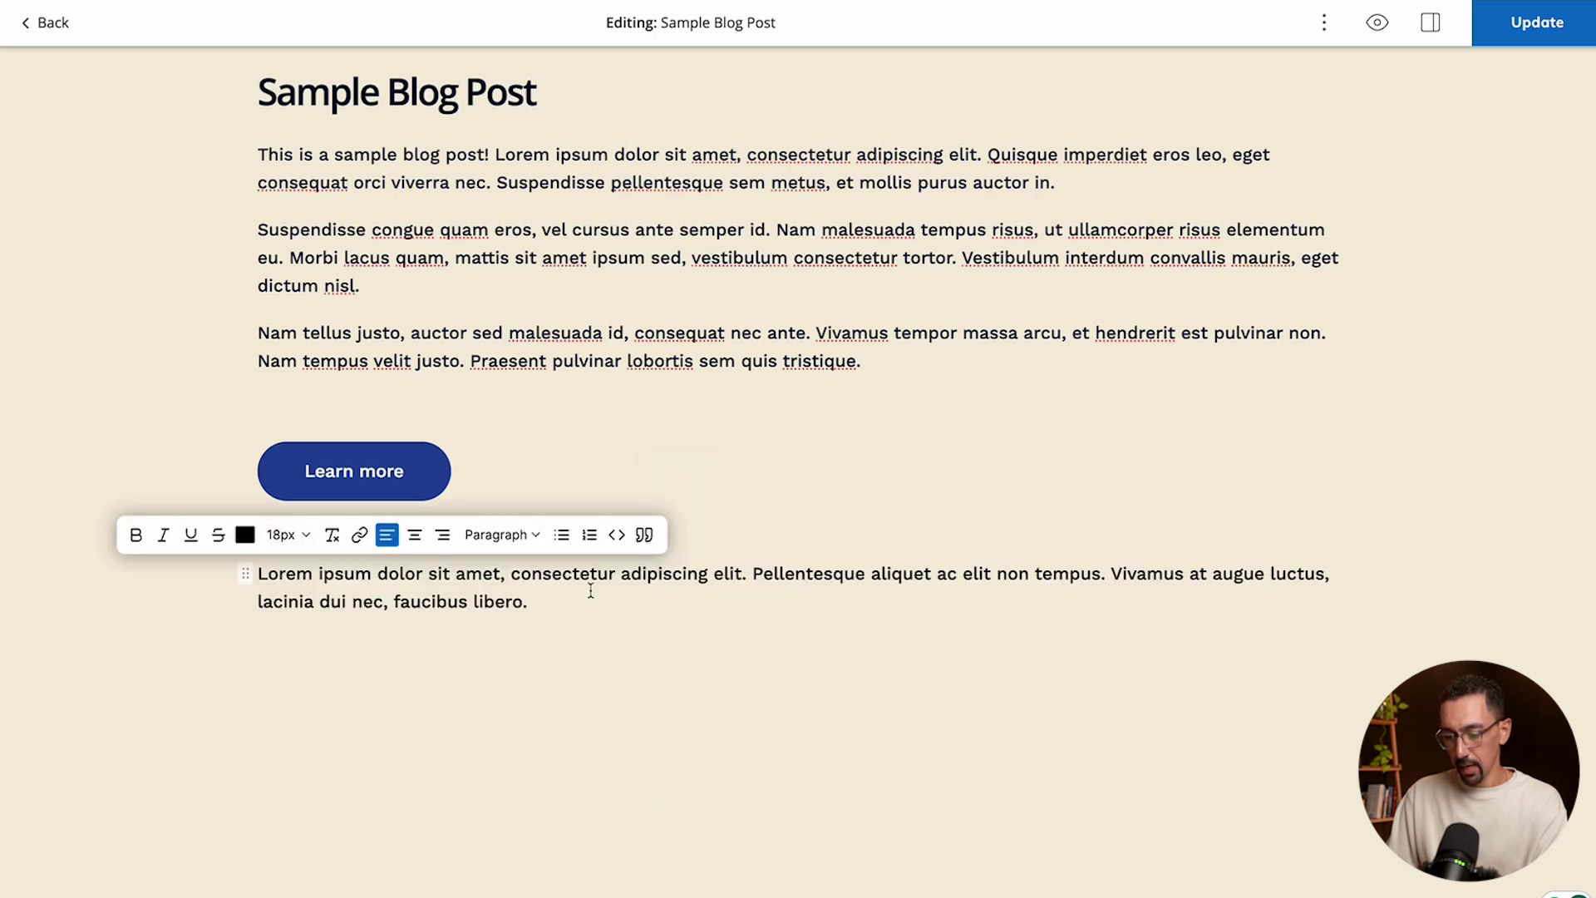
triple_click(552, 595)
click(552, 595)
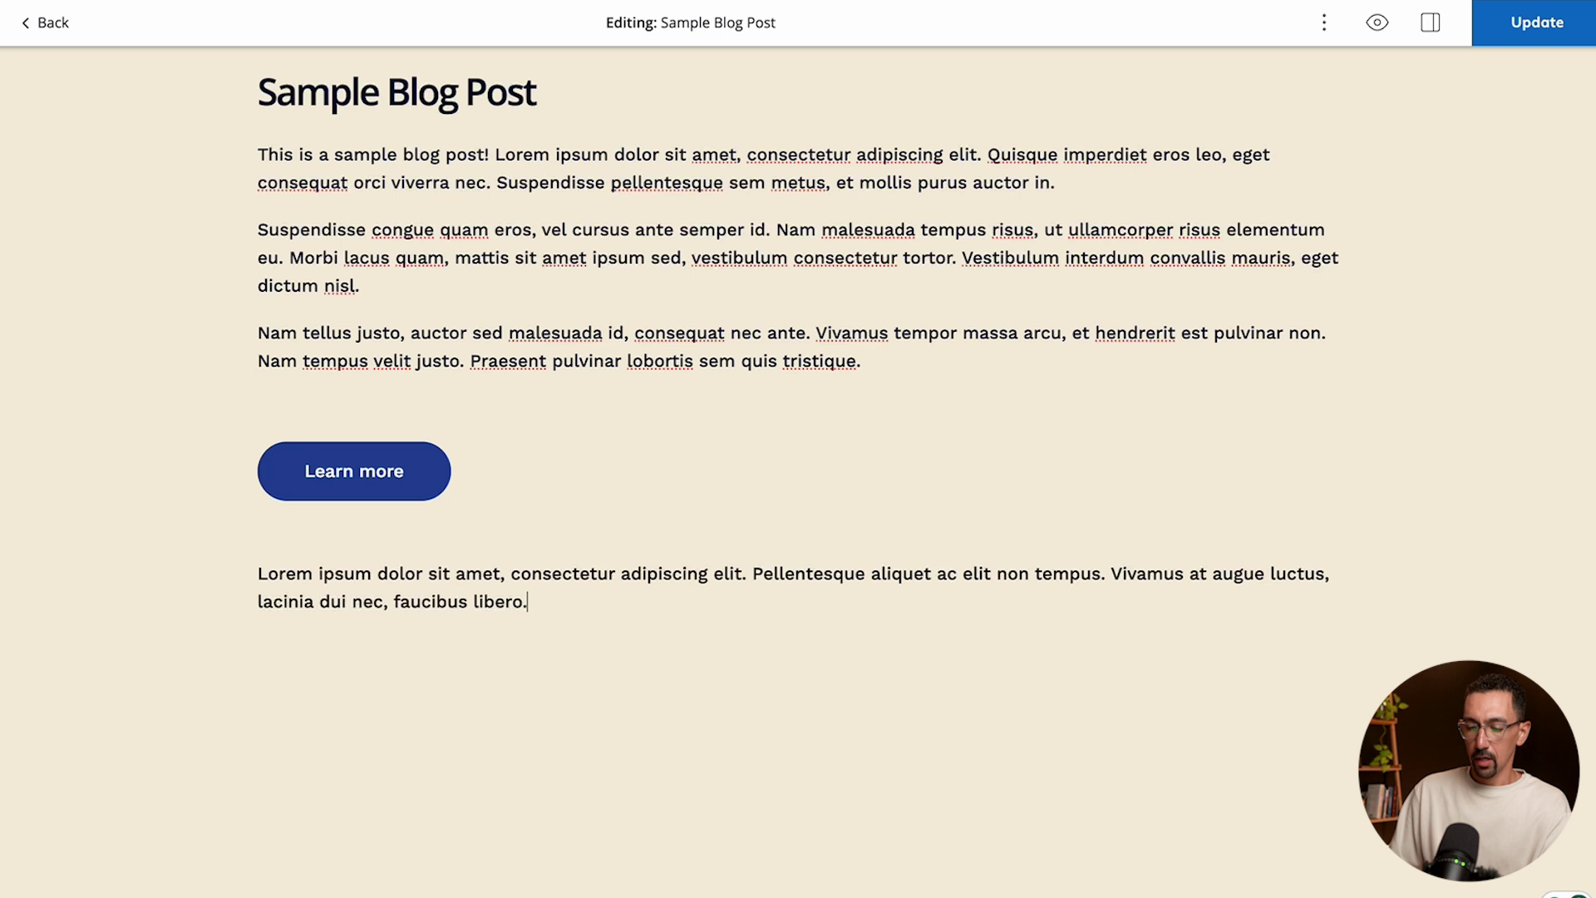
key(Return)
- Insert an image block holding the first photo from the media library
text(/image)
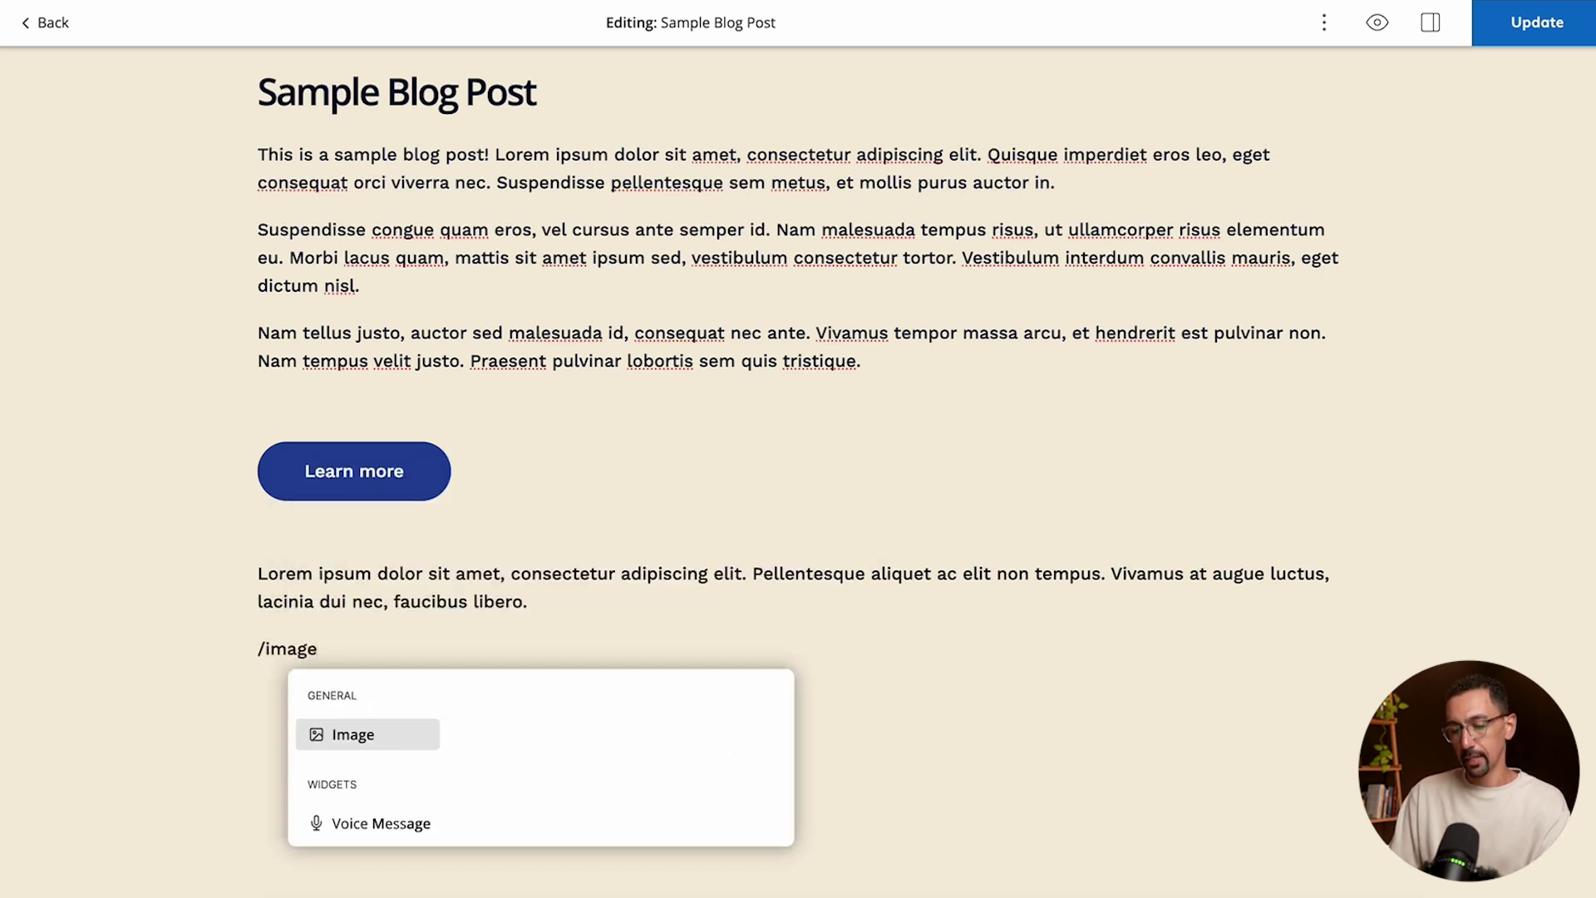
key(Return)
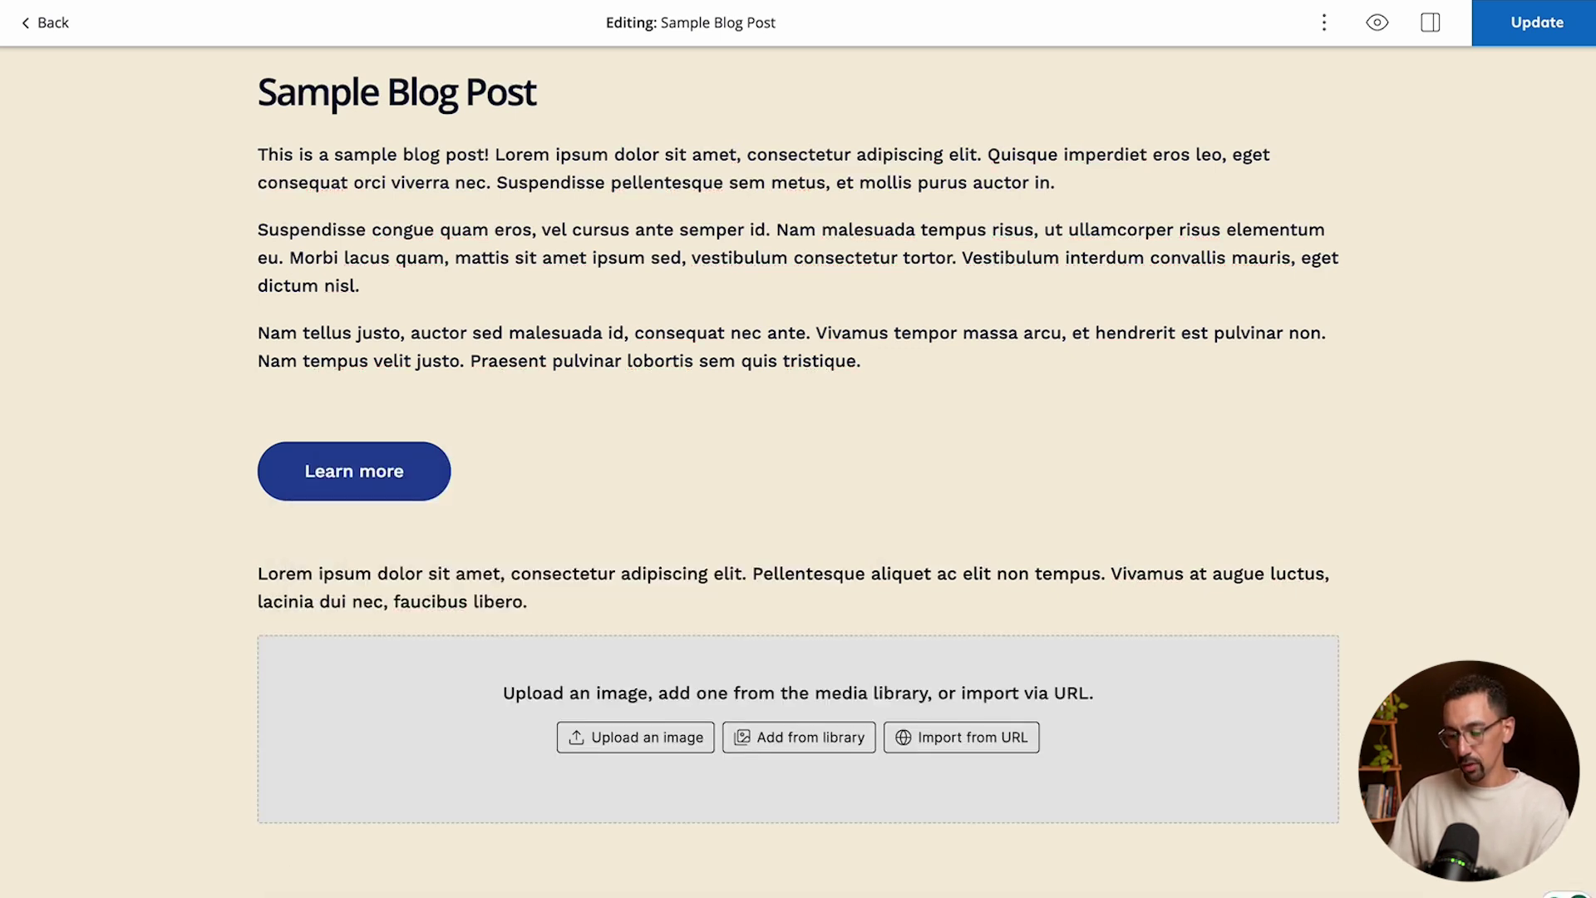
click(796, 740)
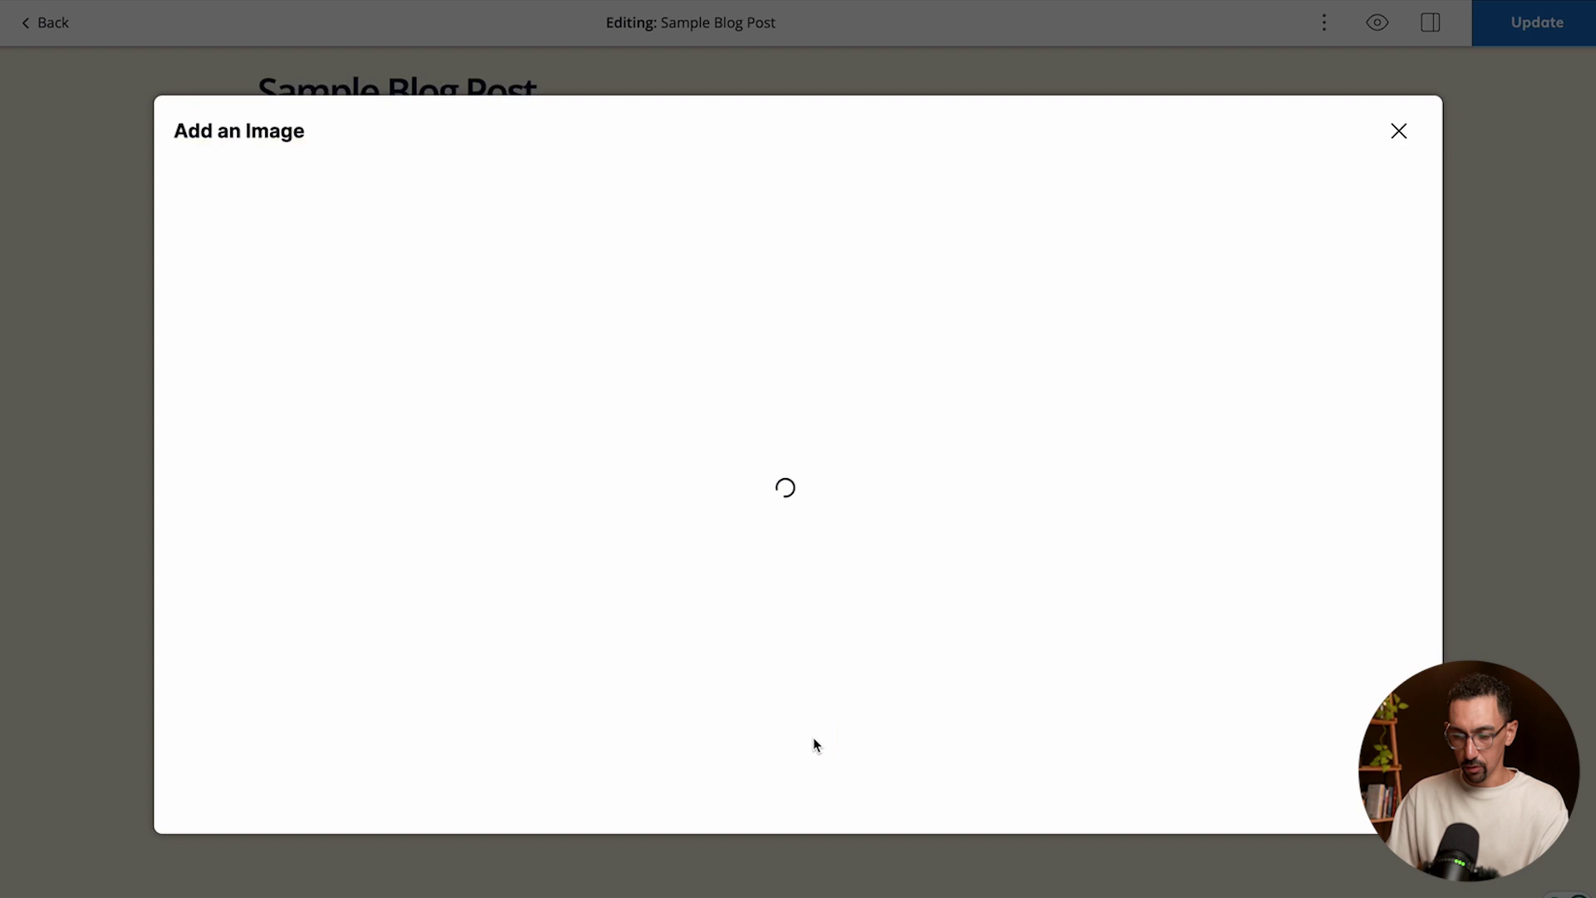
click(308, 467)
scroll(748, 399, down, 3)
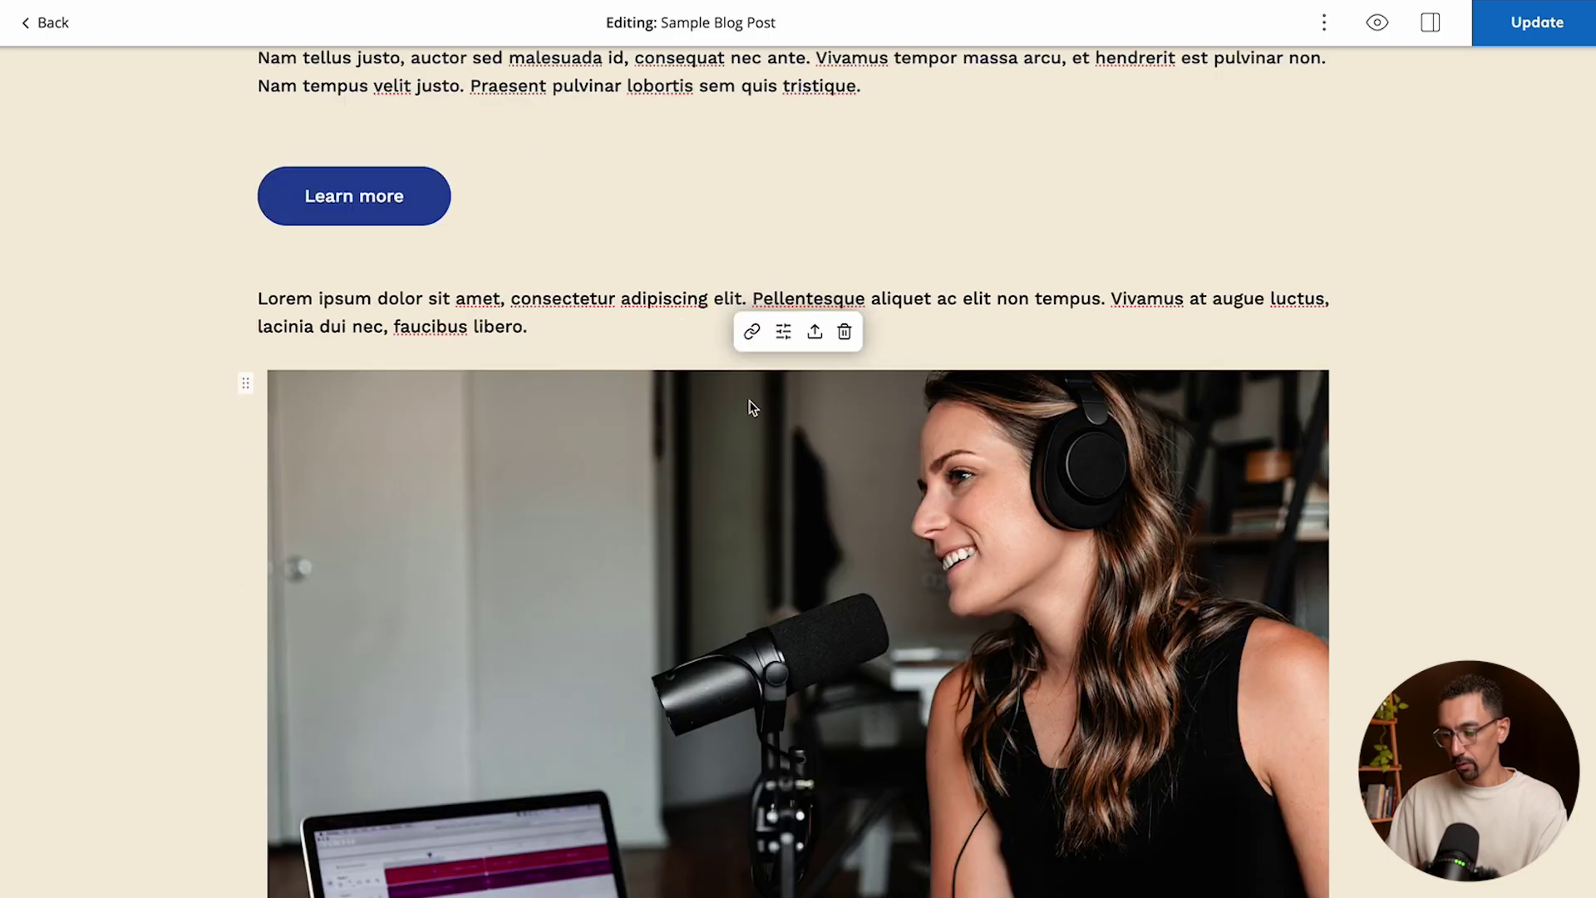
- Set the image's maximum width to 50 and centre it
click(780, 332)
click(786, 334)
click(786, 334)
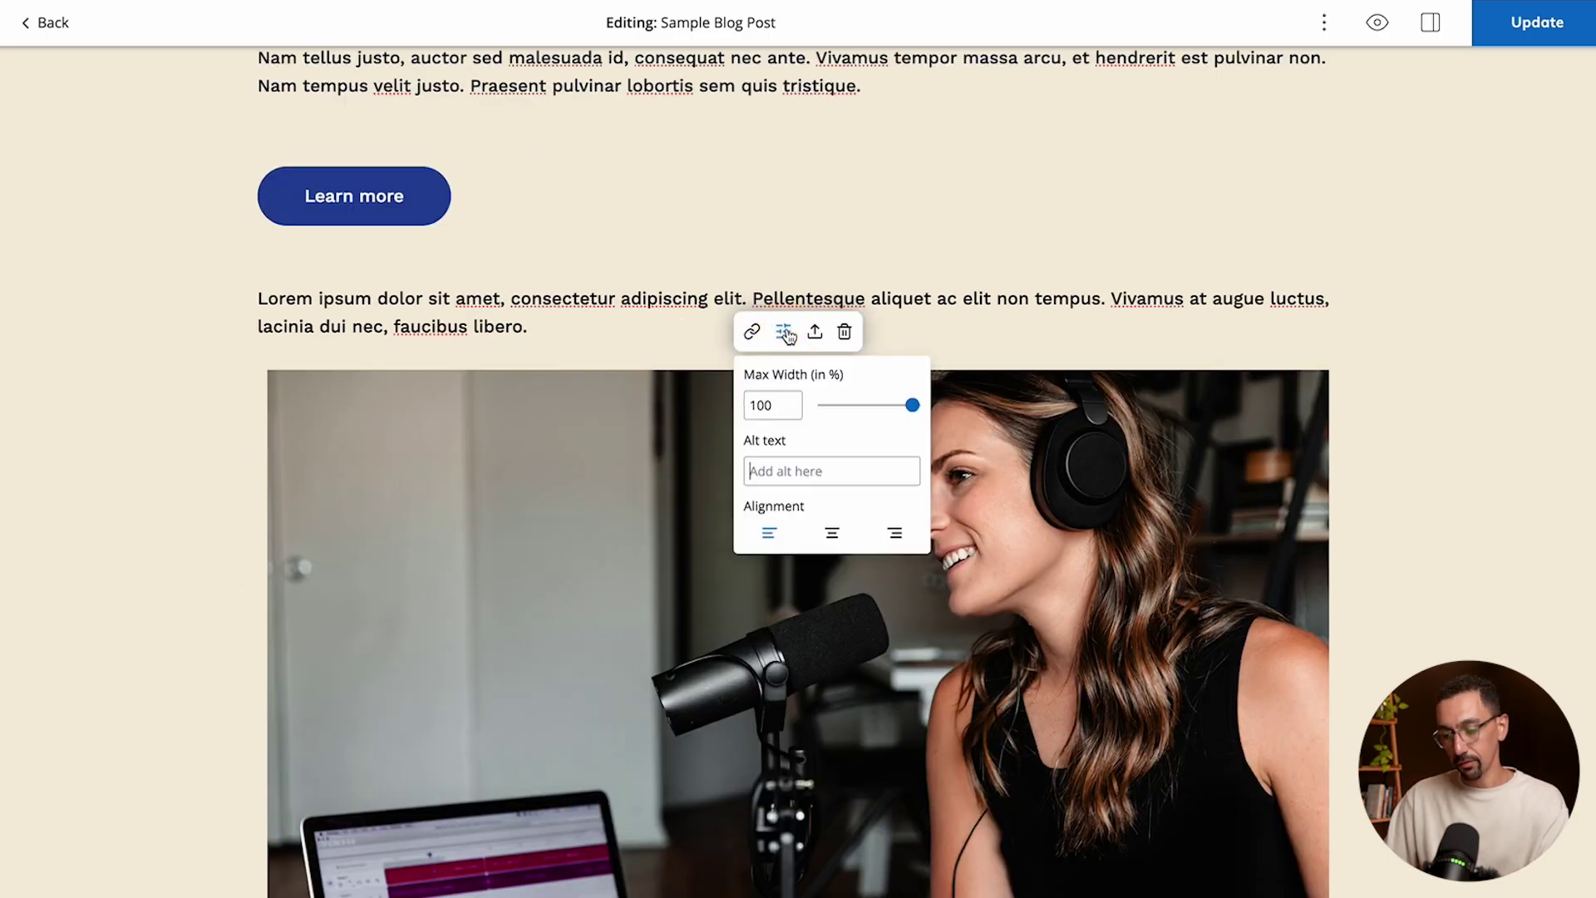
click(780, 405)
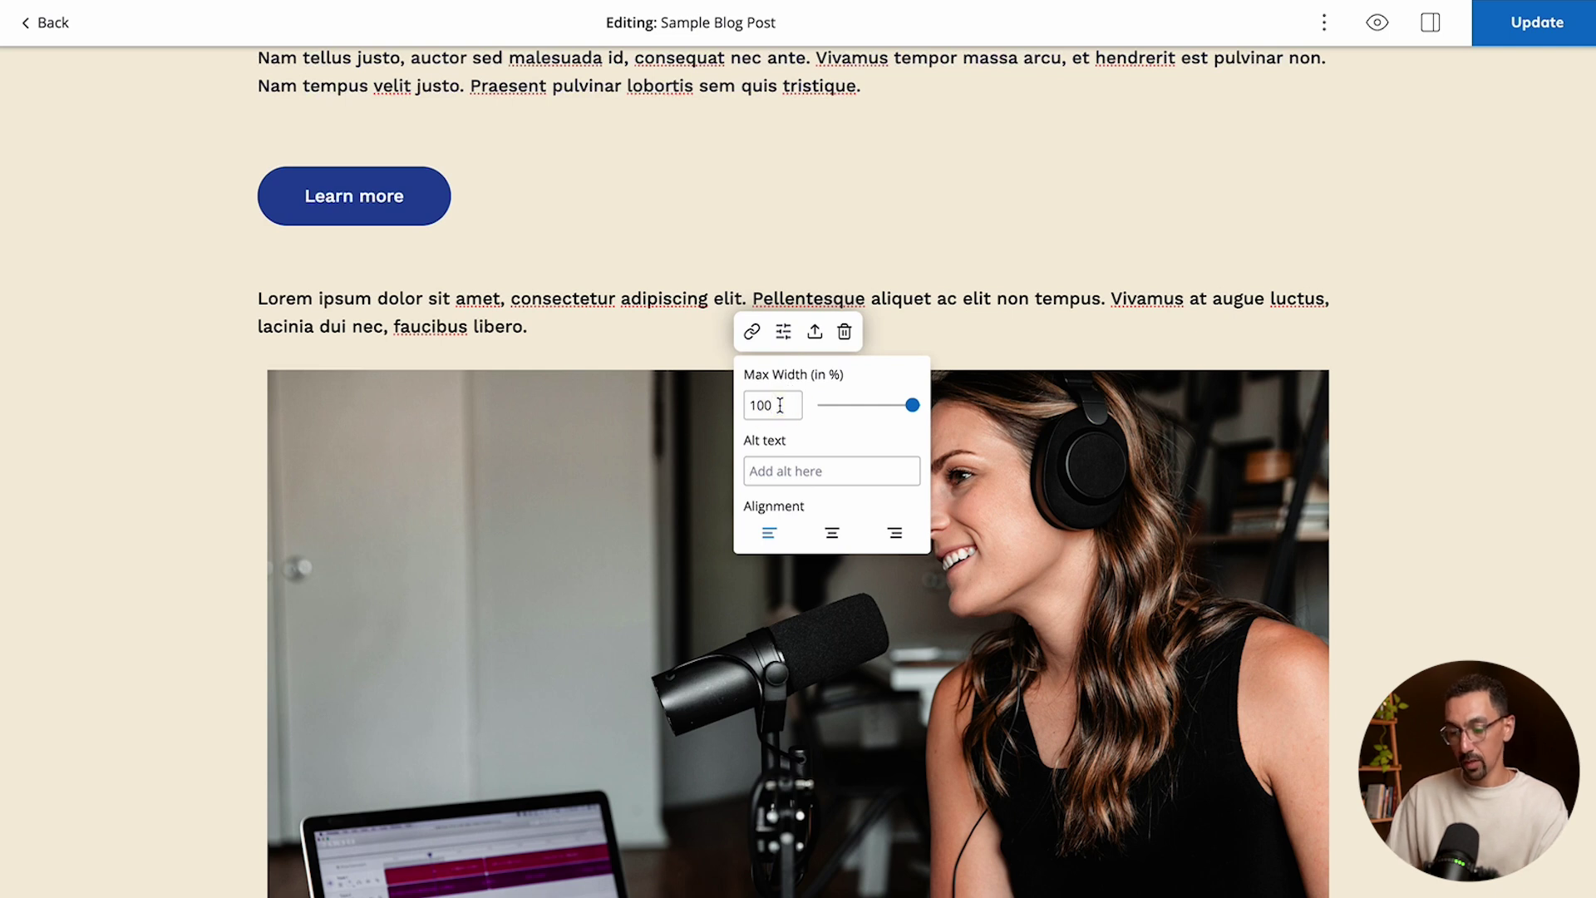
double_click(779, 405)
text(50)
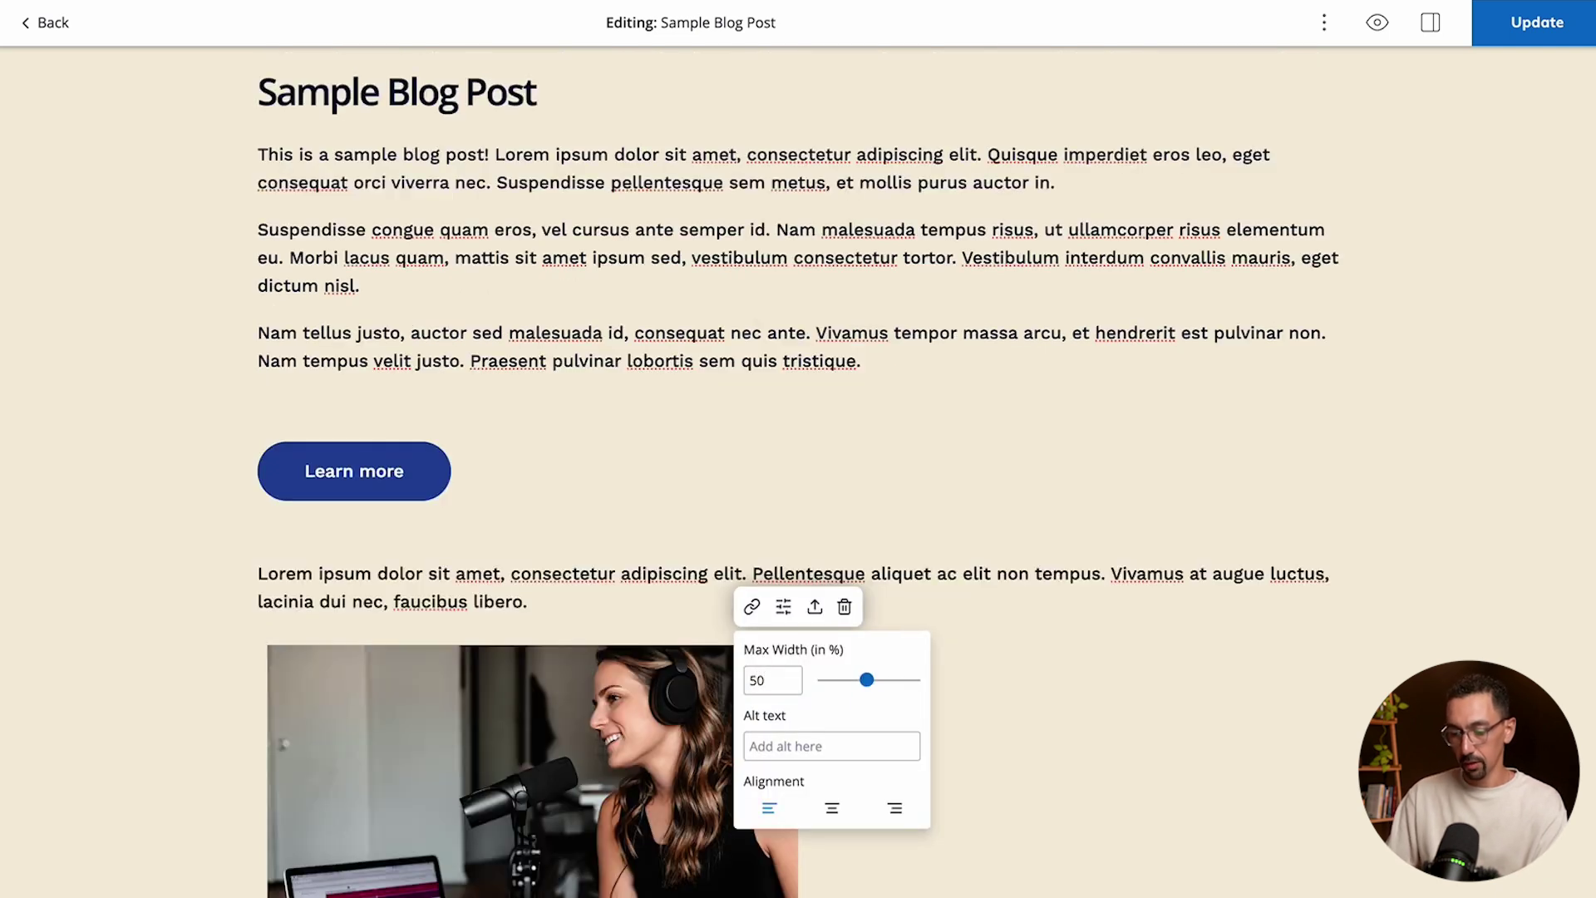
click(832, 811)
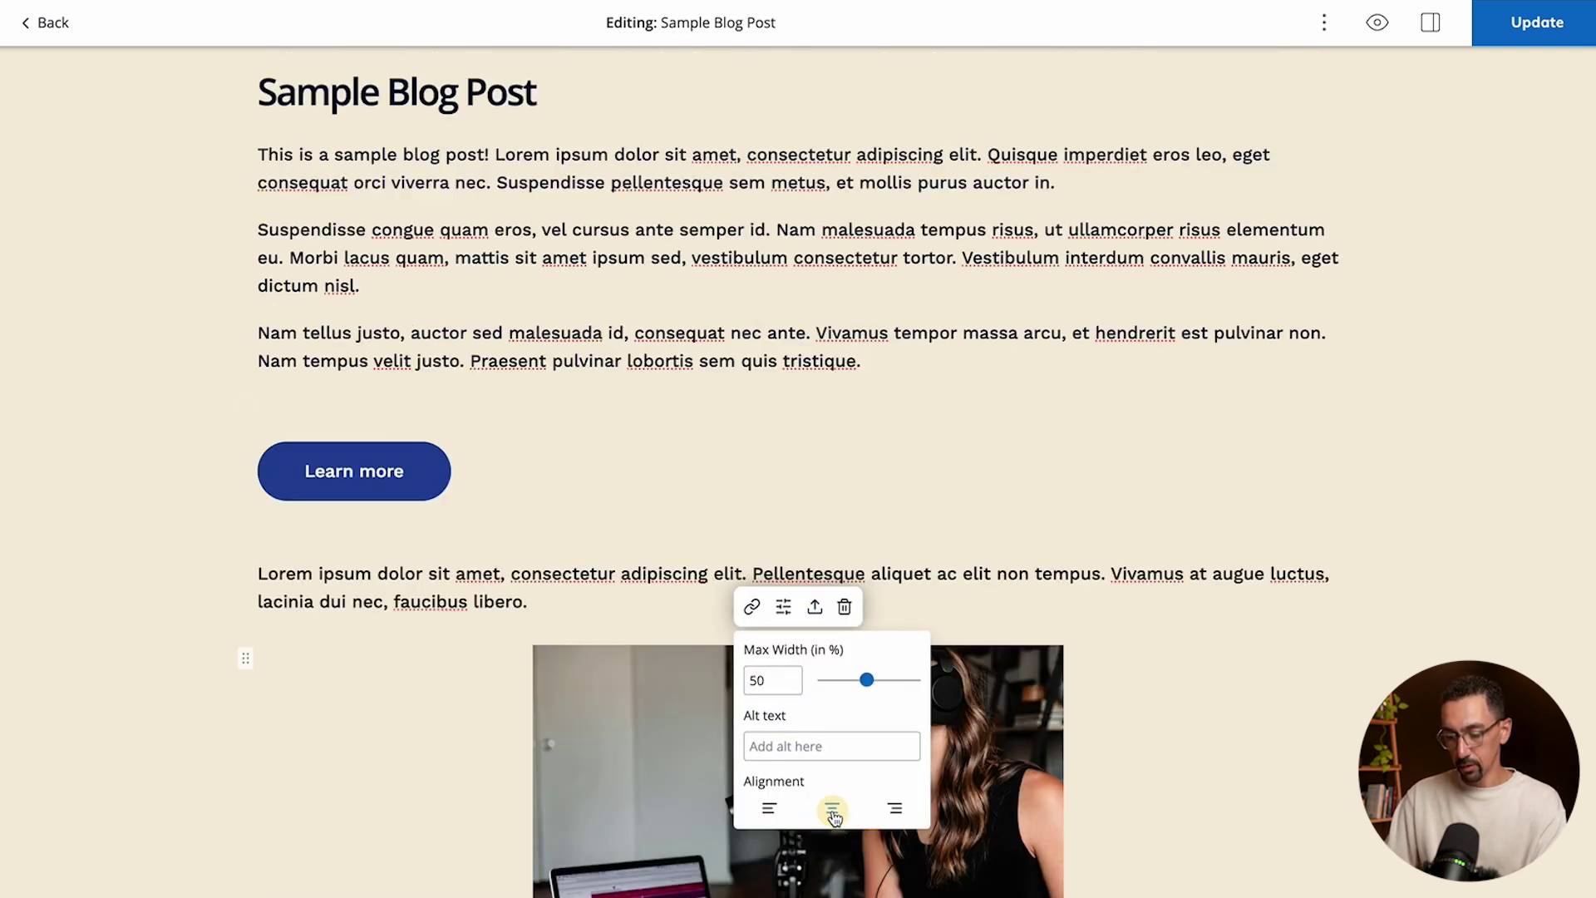
scroll(598, 498, down, 2)
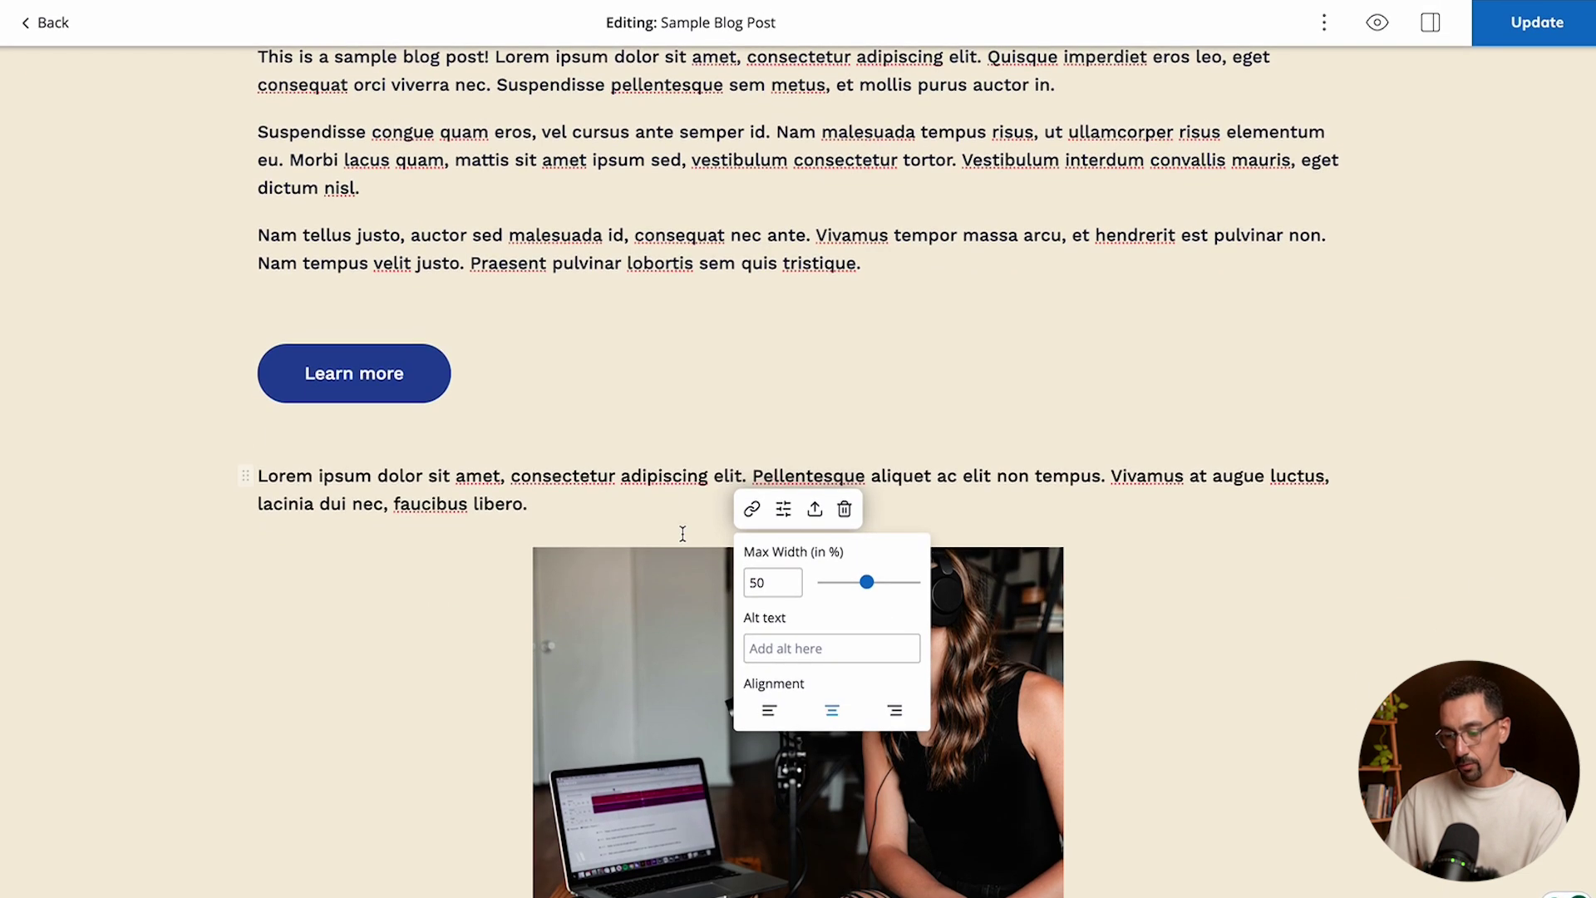
click(682, 533)
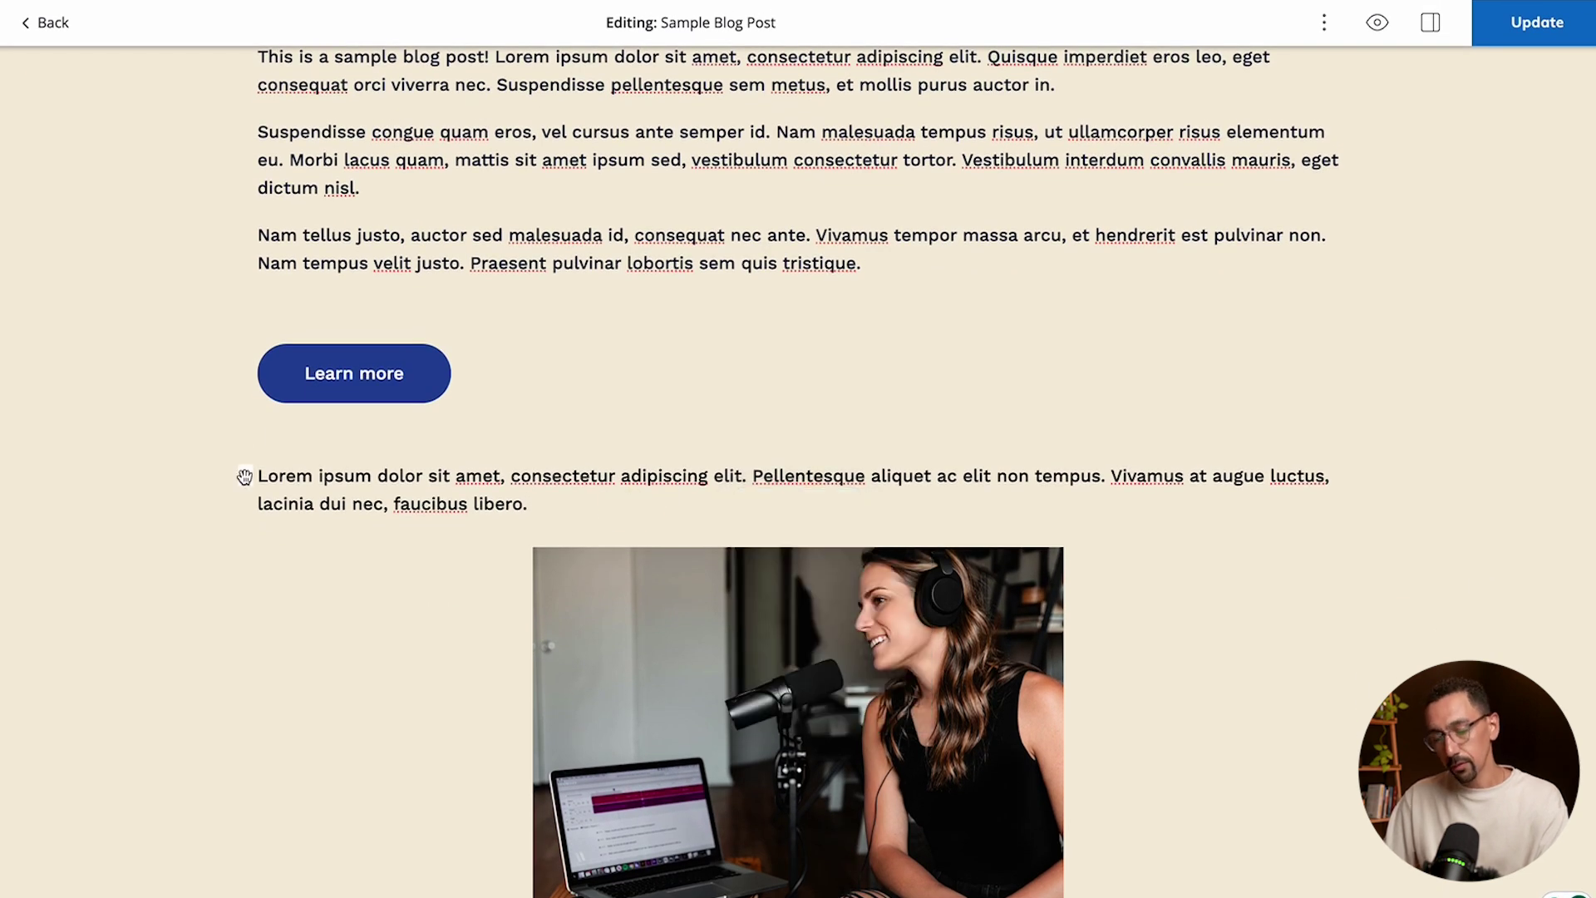
- Move the paragraph above the button, delete the empty block, and move the button below the image
drag(244, 477, 295, 298)
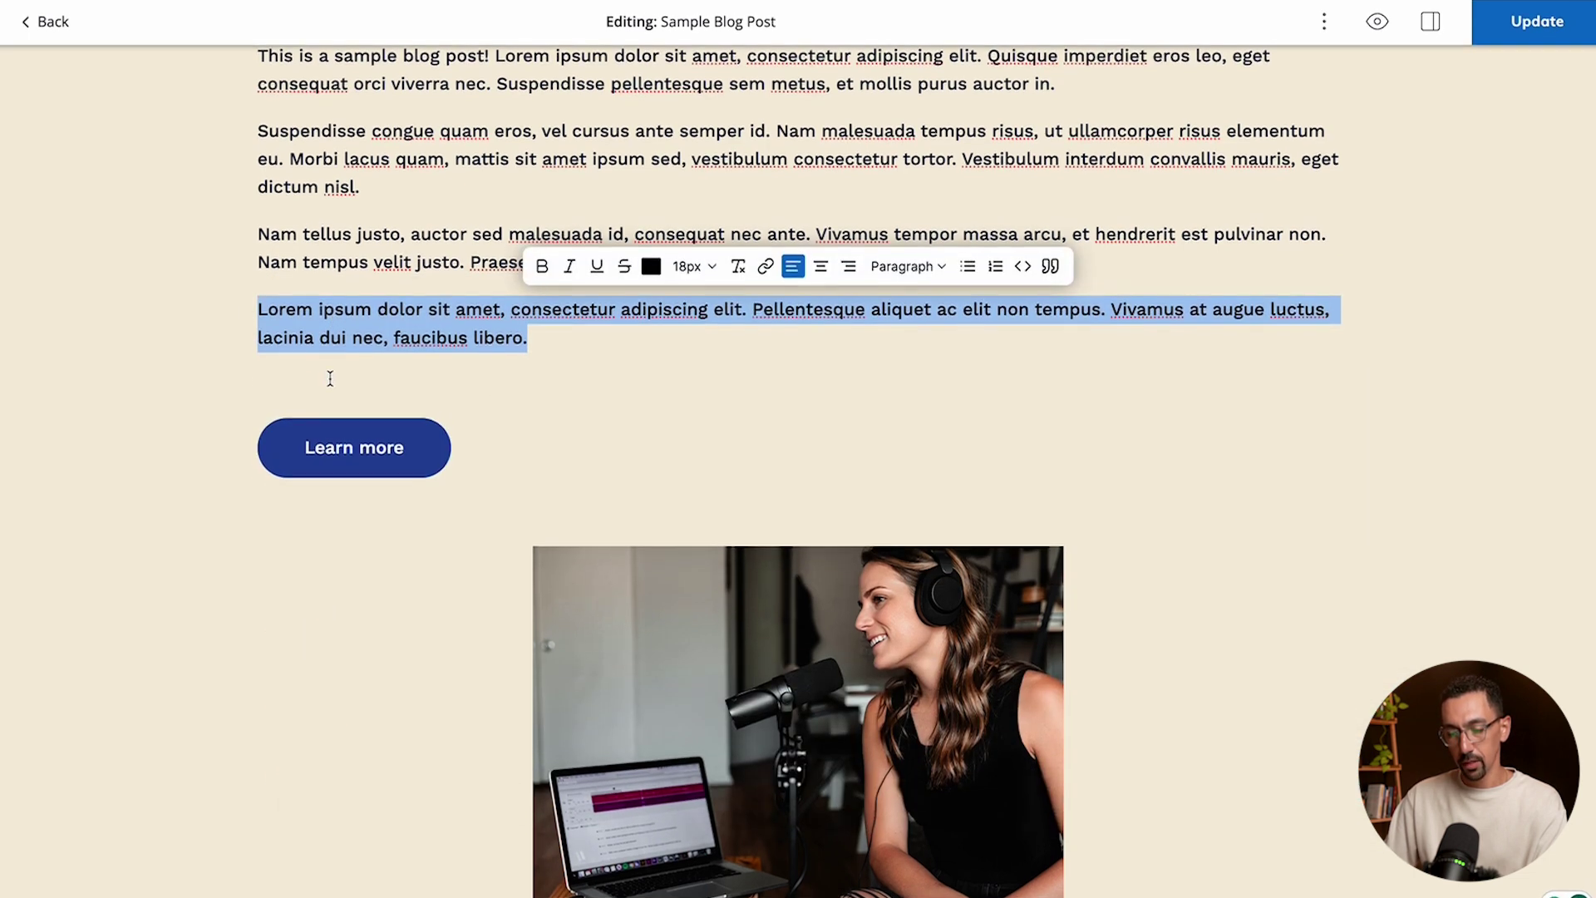
click(315, 384)
key(BackSpace)
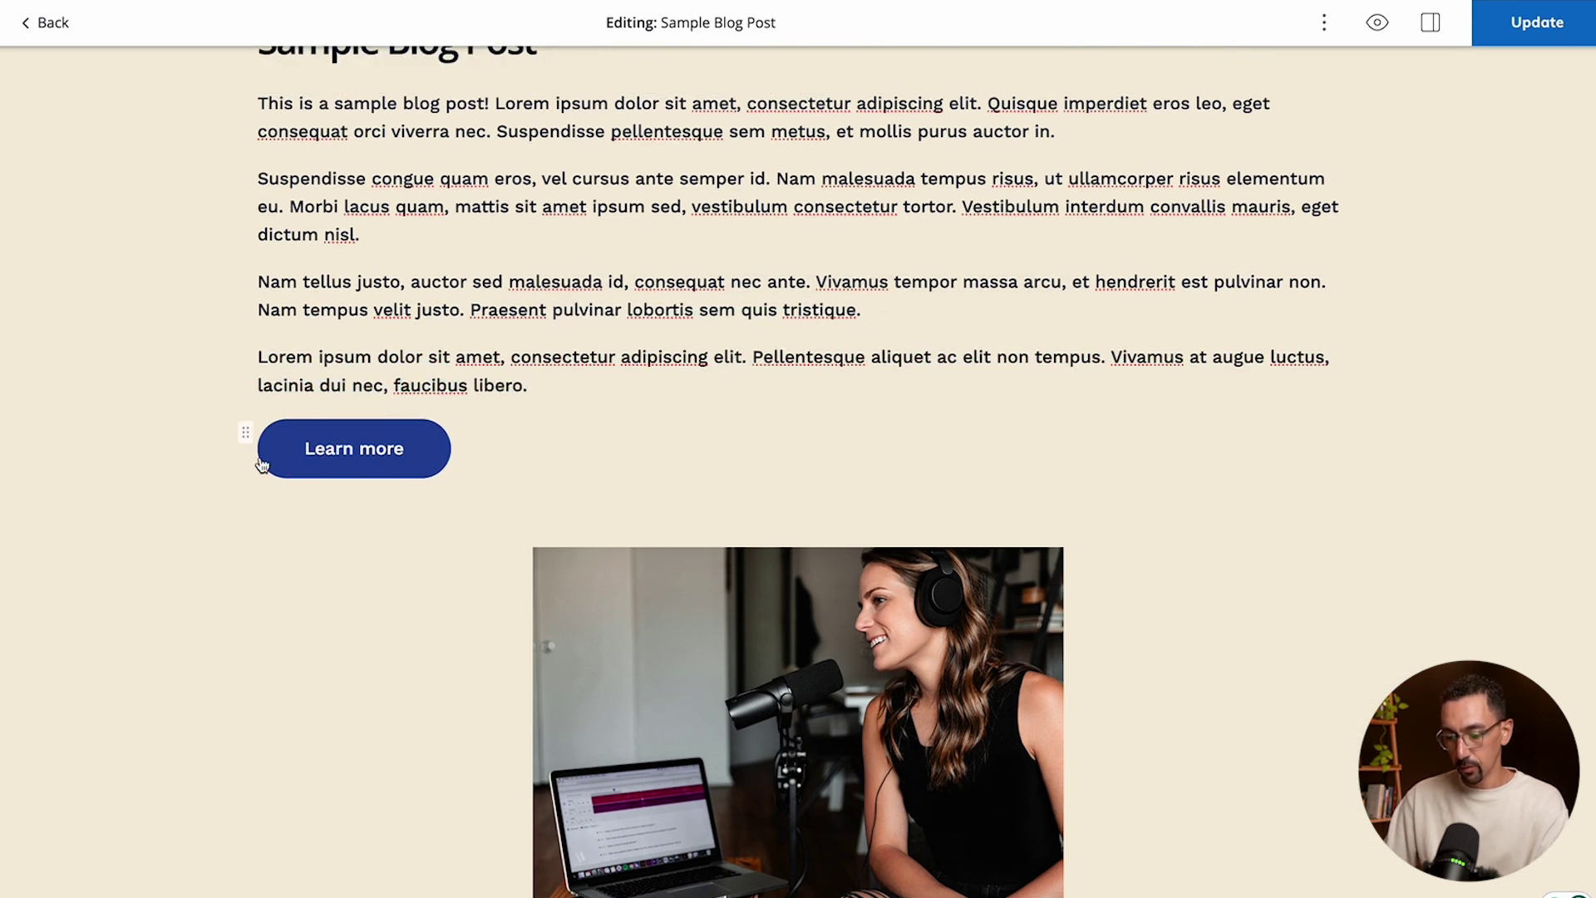
drag(246, 436, 315, 891)
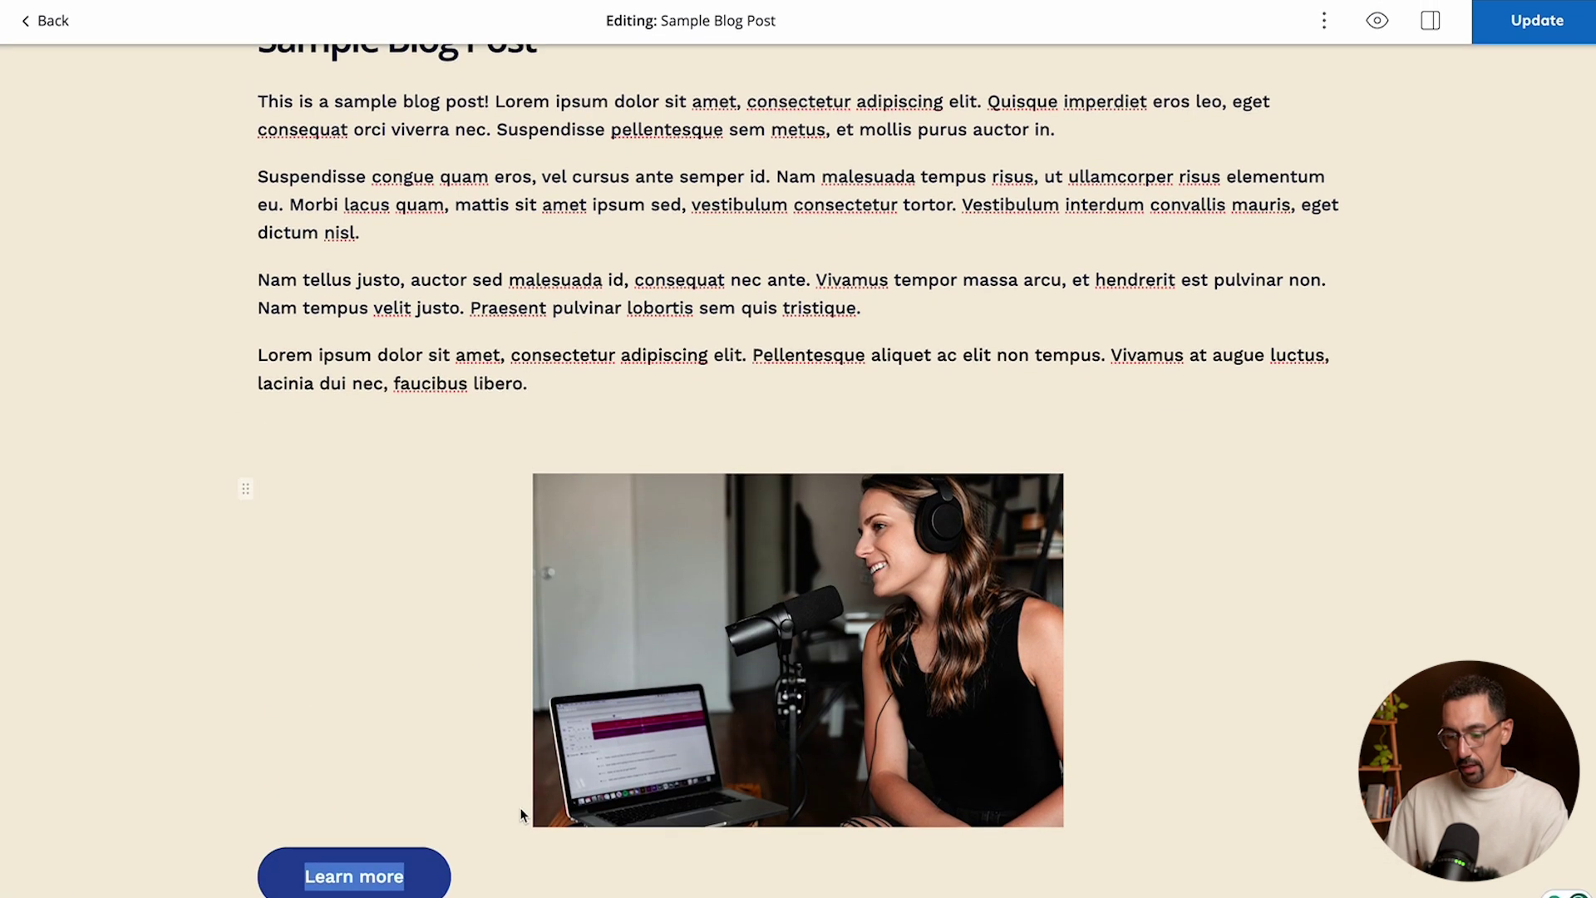
scroll(499, 831, down, 1)
click(422, 861)
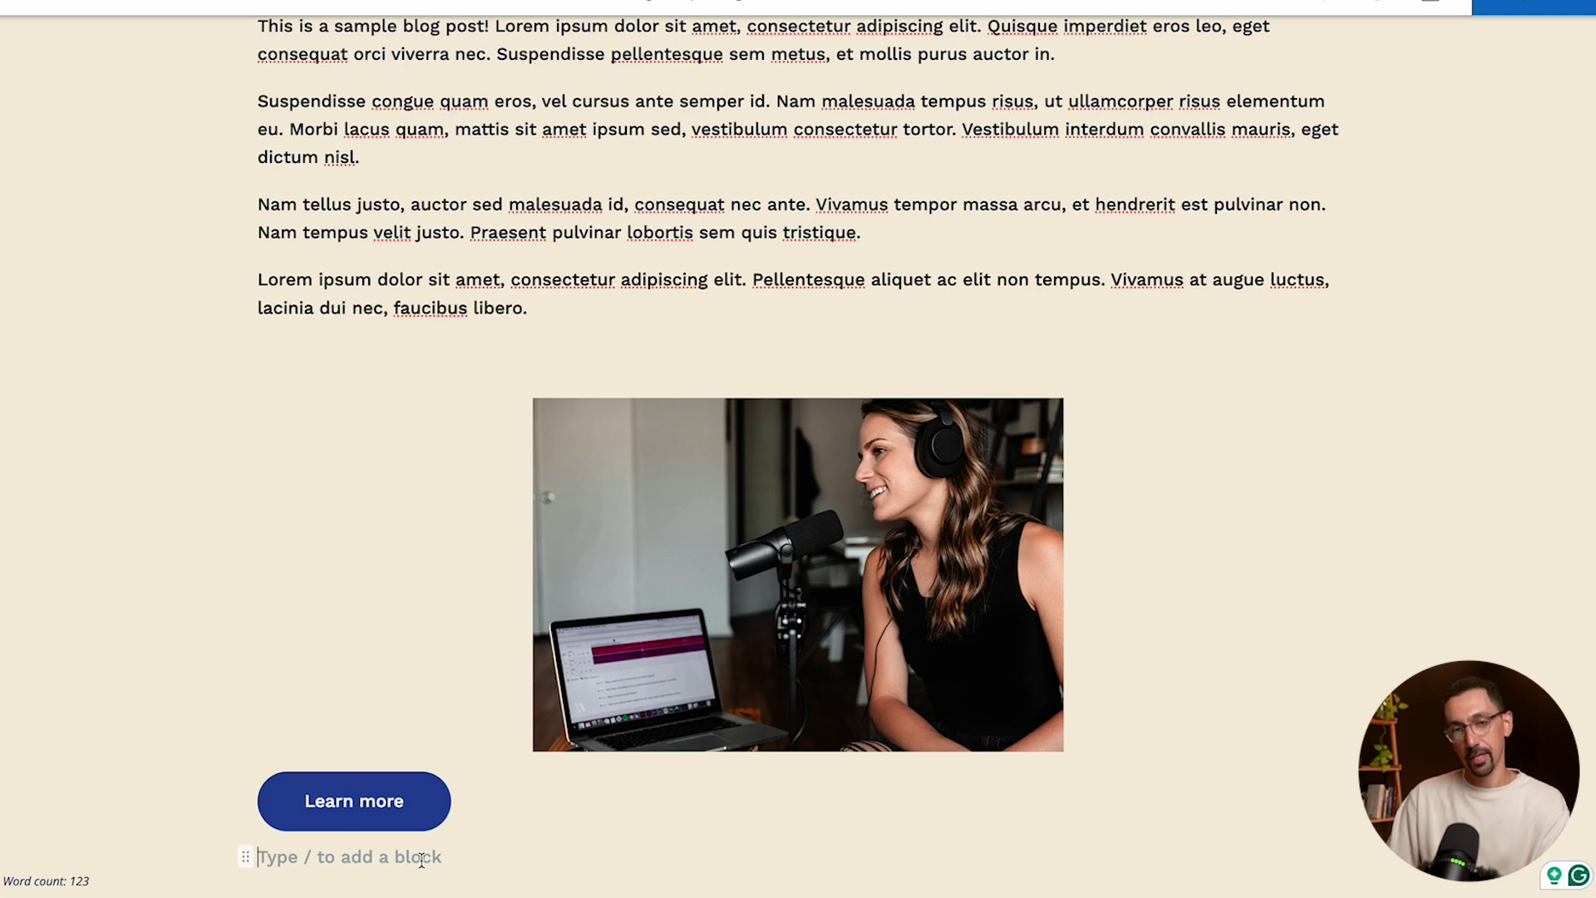
- Add a blockquote reading "Lorem ipsum a quote for us..." with attribution, then exit to a new paragraph
text(/)
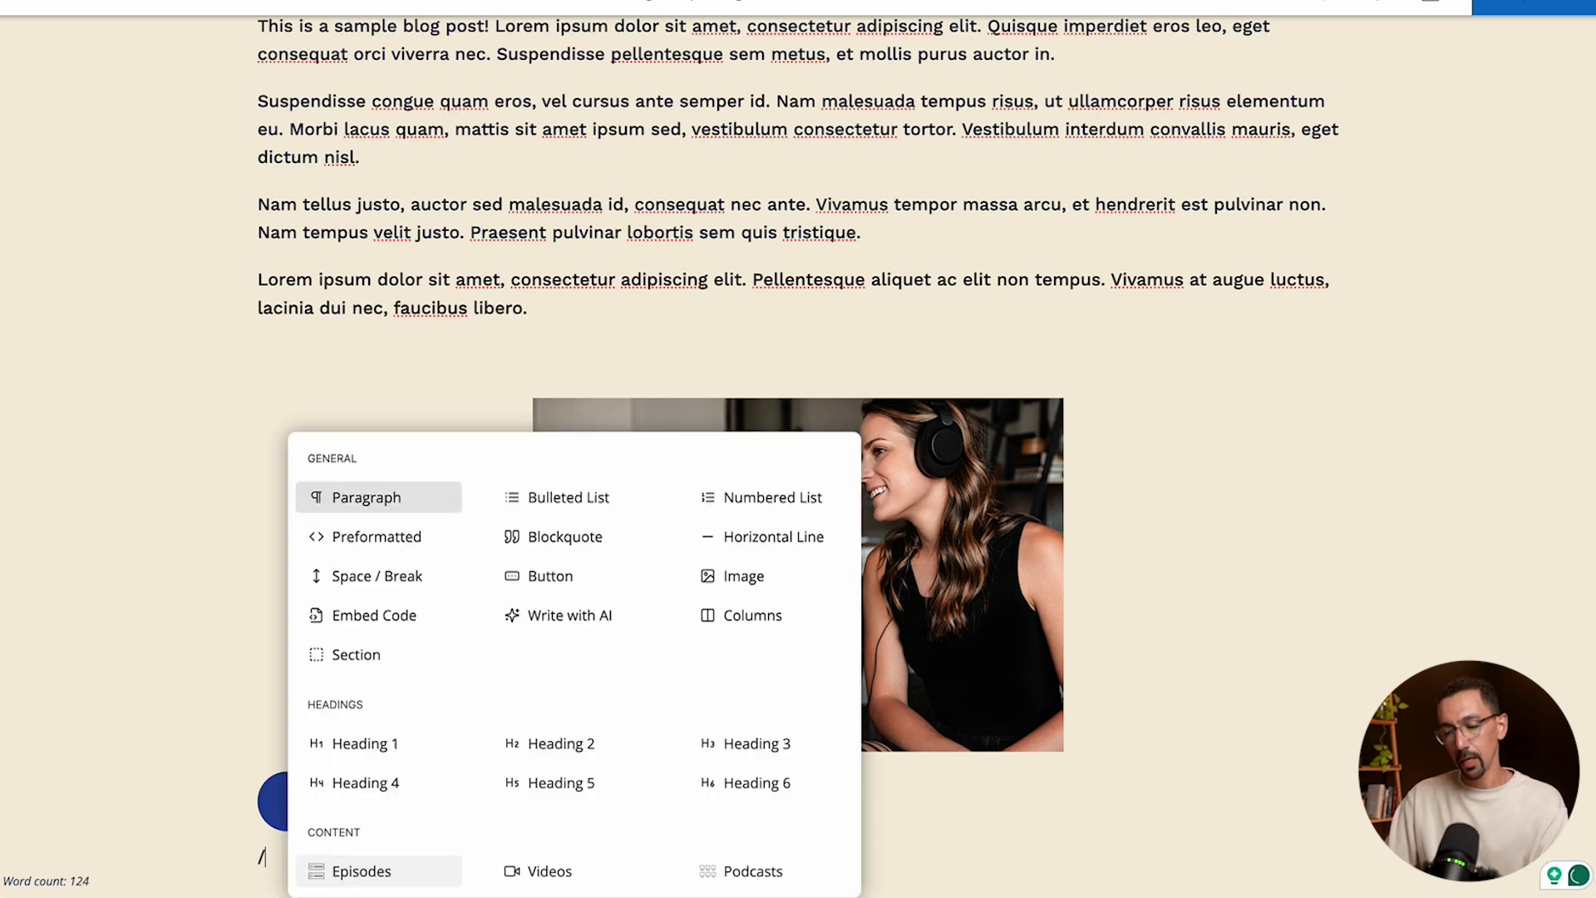
text(block)
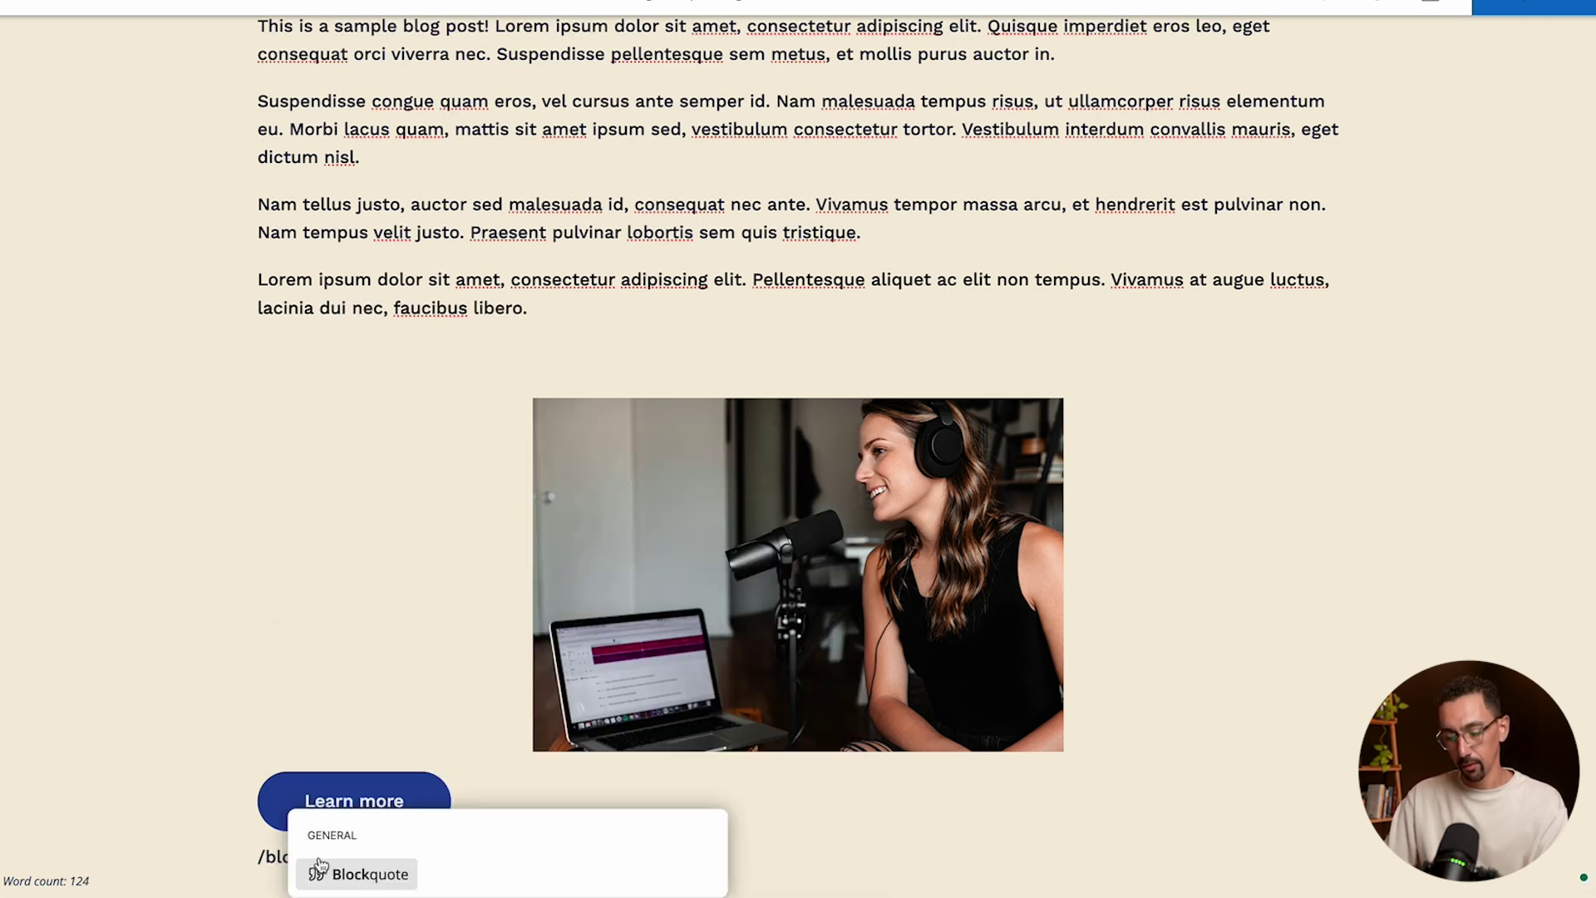
click(355, 872)
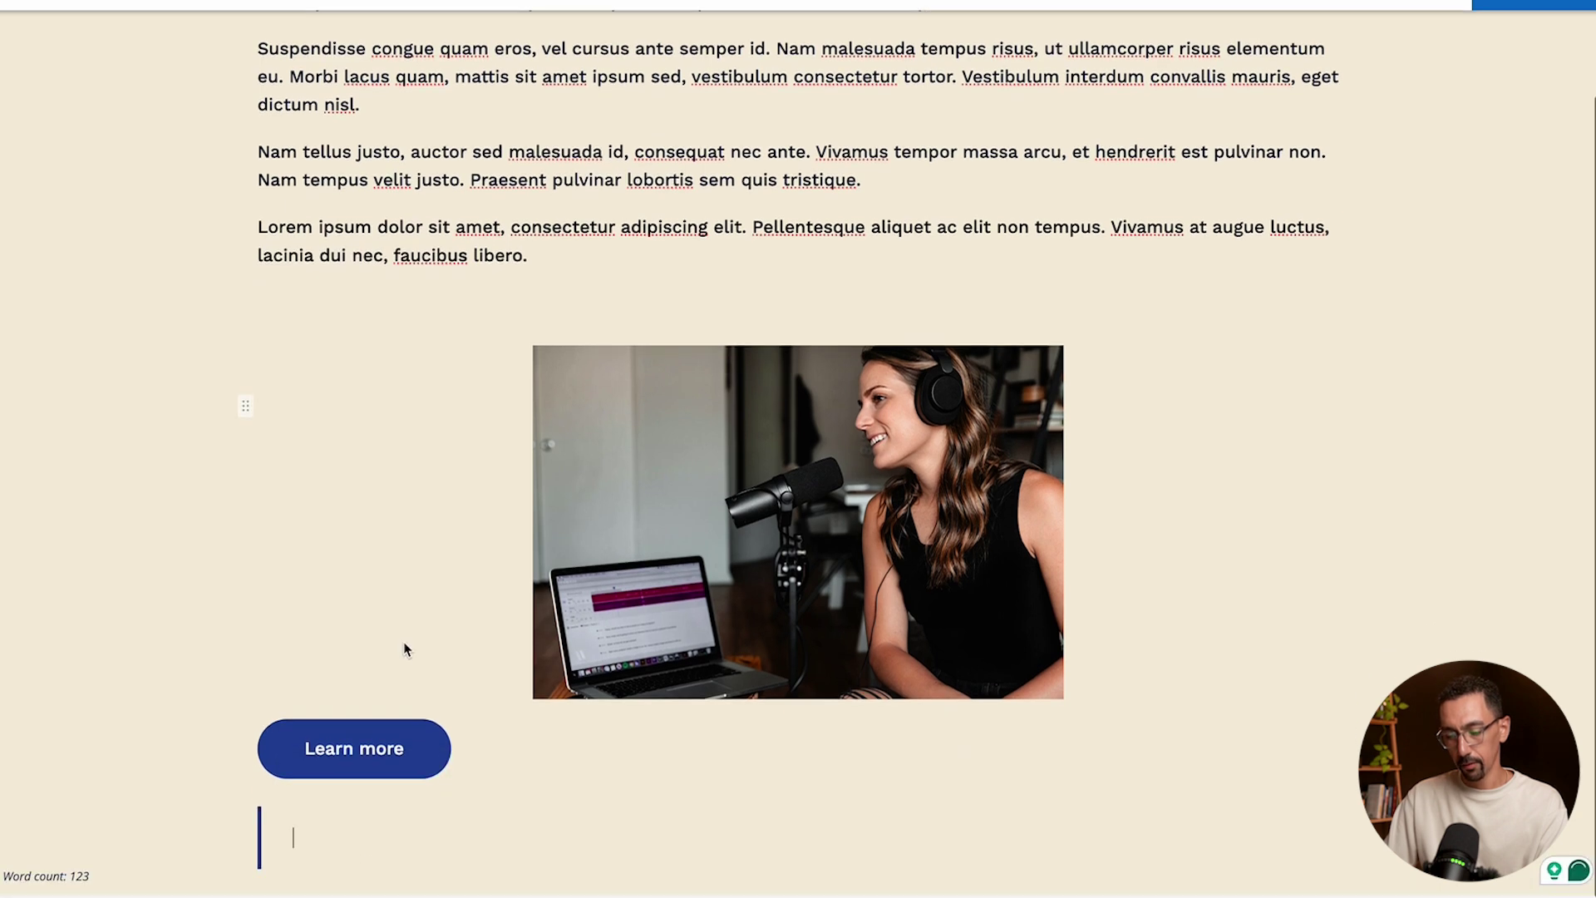
text(D)
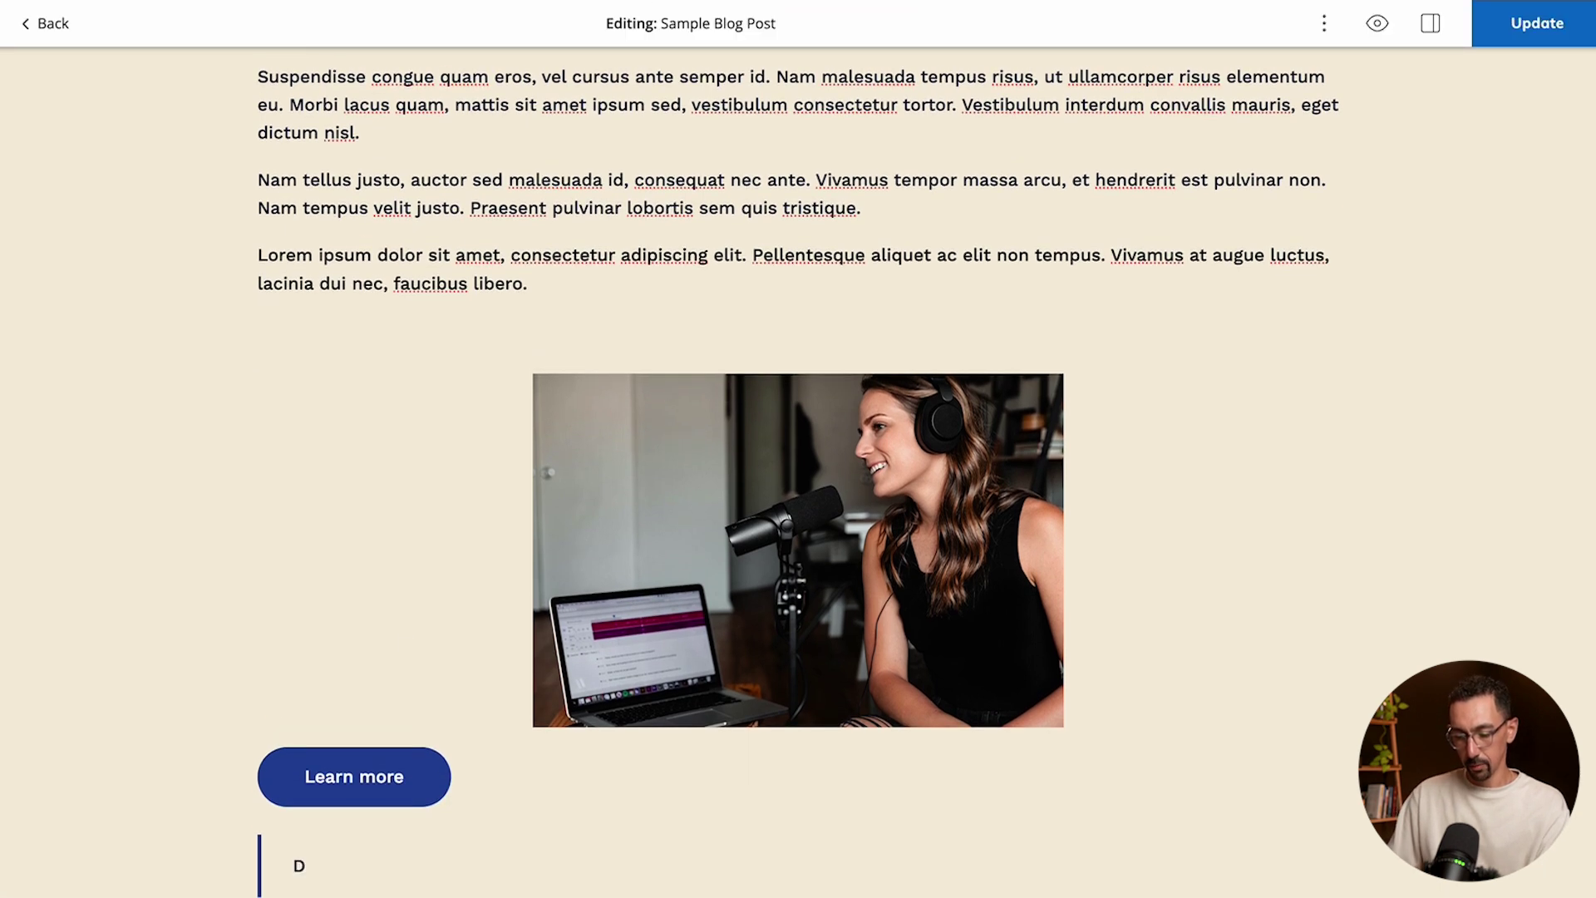
scroll(307, 848, down, 3)
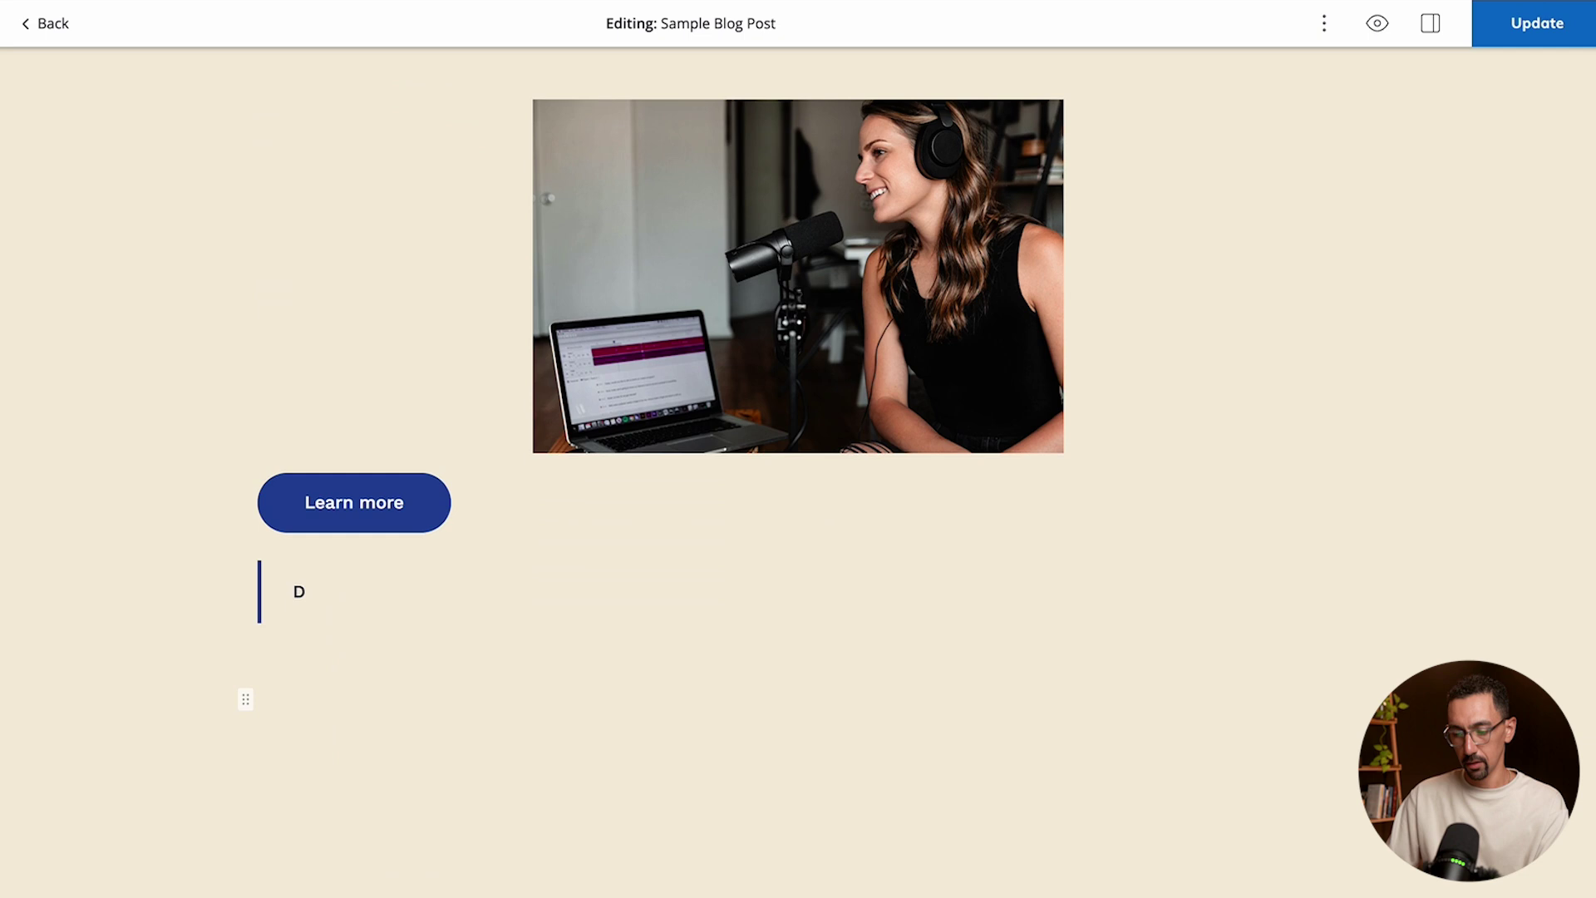
scroll(363, 677, down, 2)
click(317, 449)
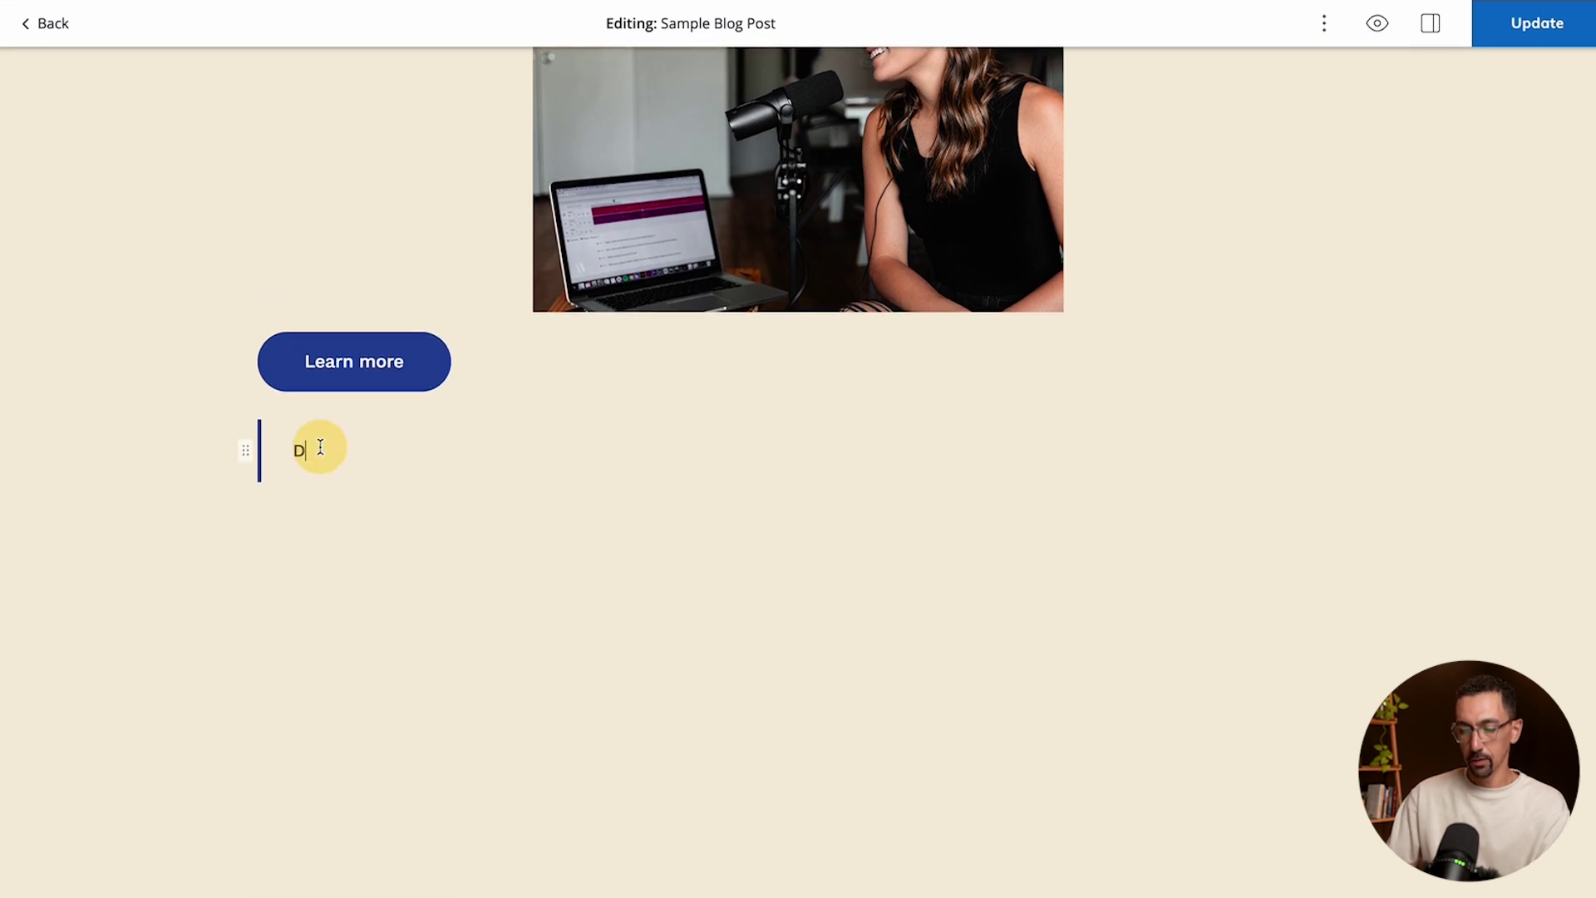
key(BackSpace)
text("Lorem ipsu)
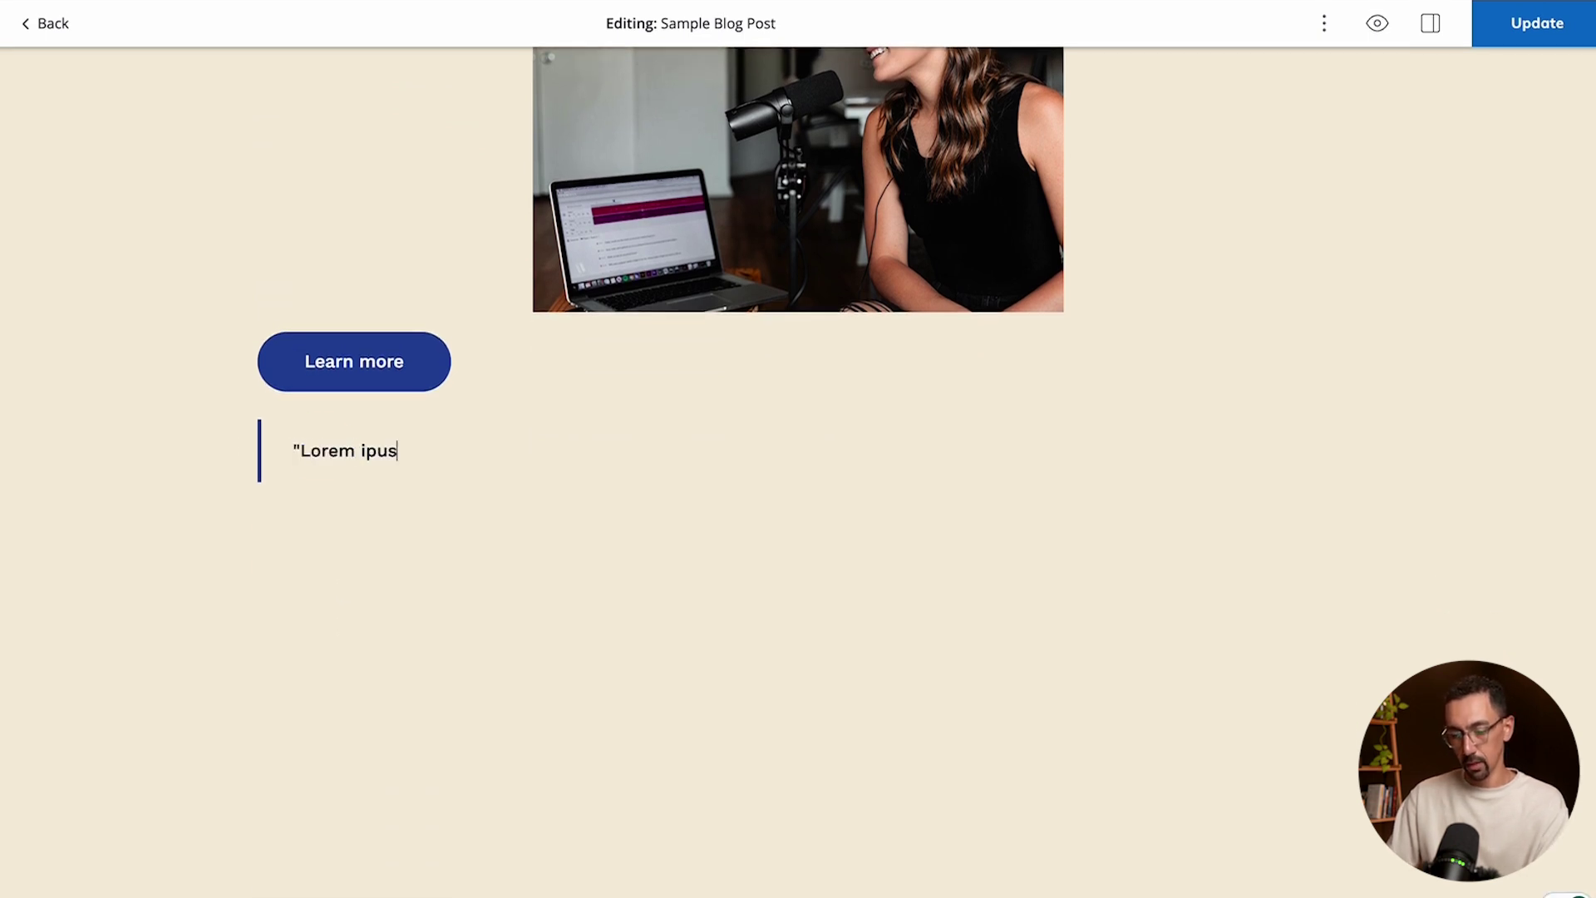
text(m a quote for us..." - Richard)
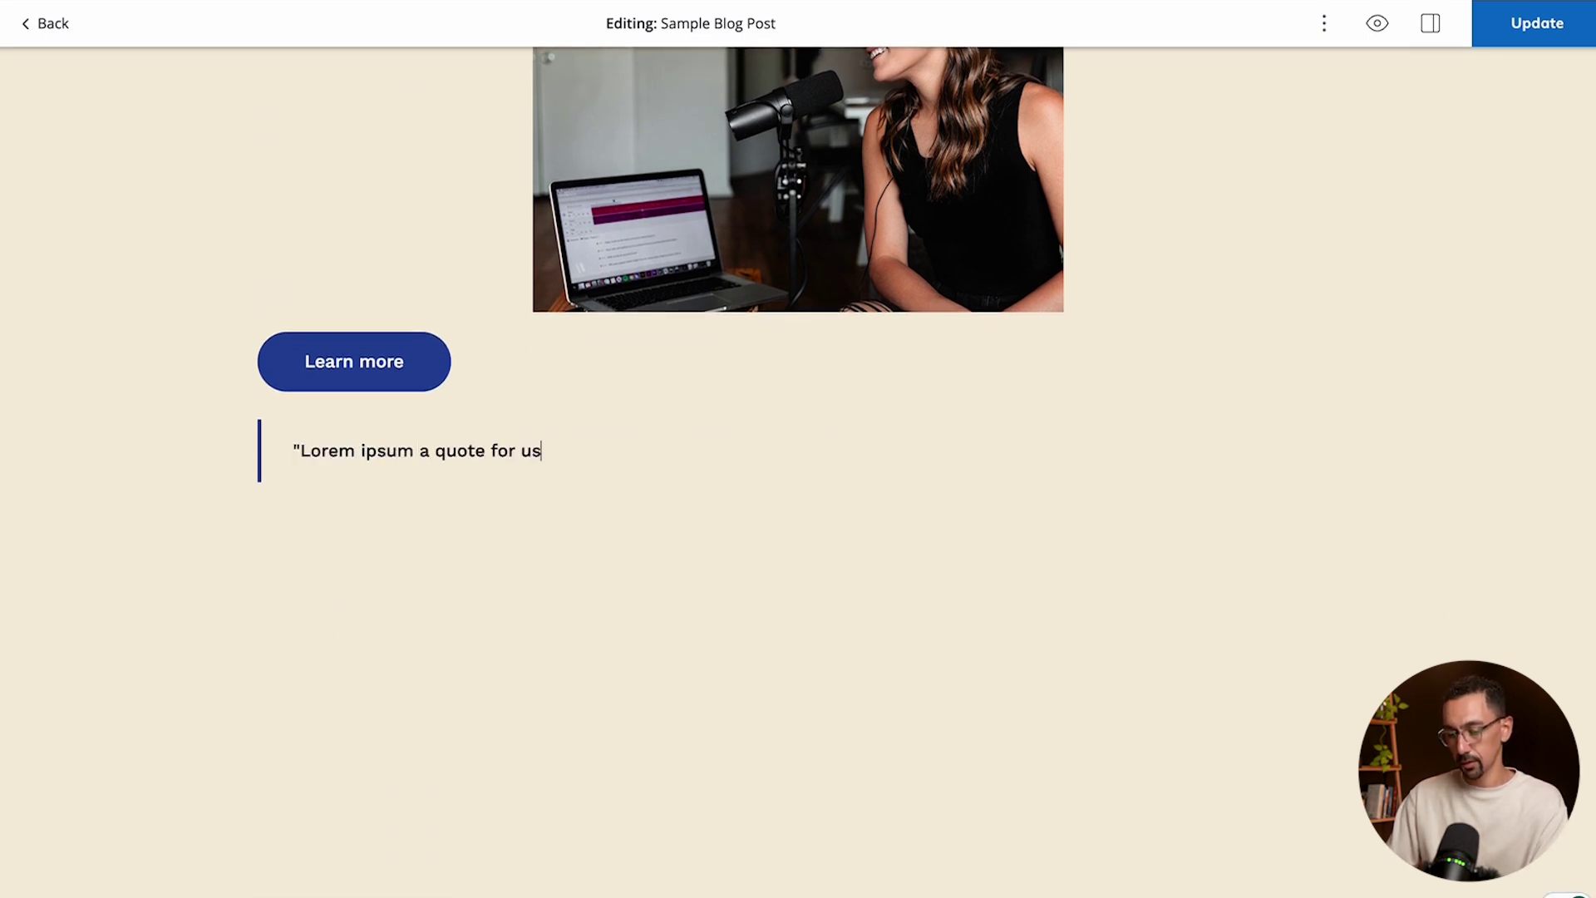
key(Return)
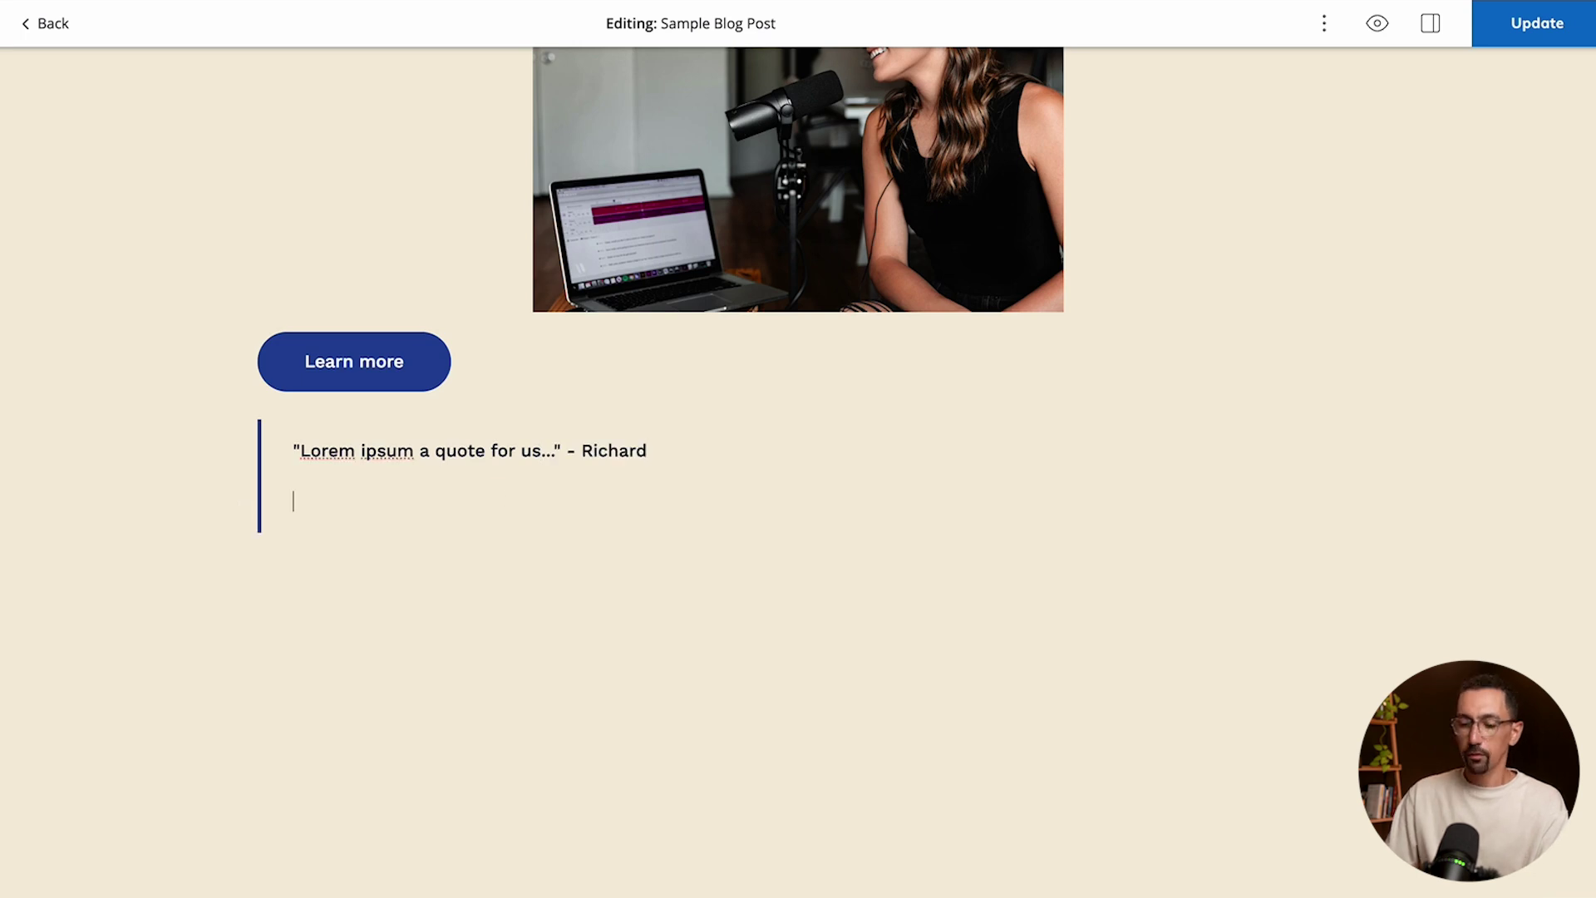
key(Return)
- Generate indie-hacker blog text with the Write with AI block from a pasted prompt
text(/)
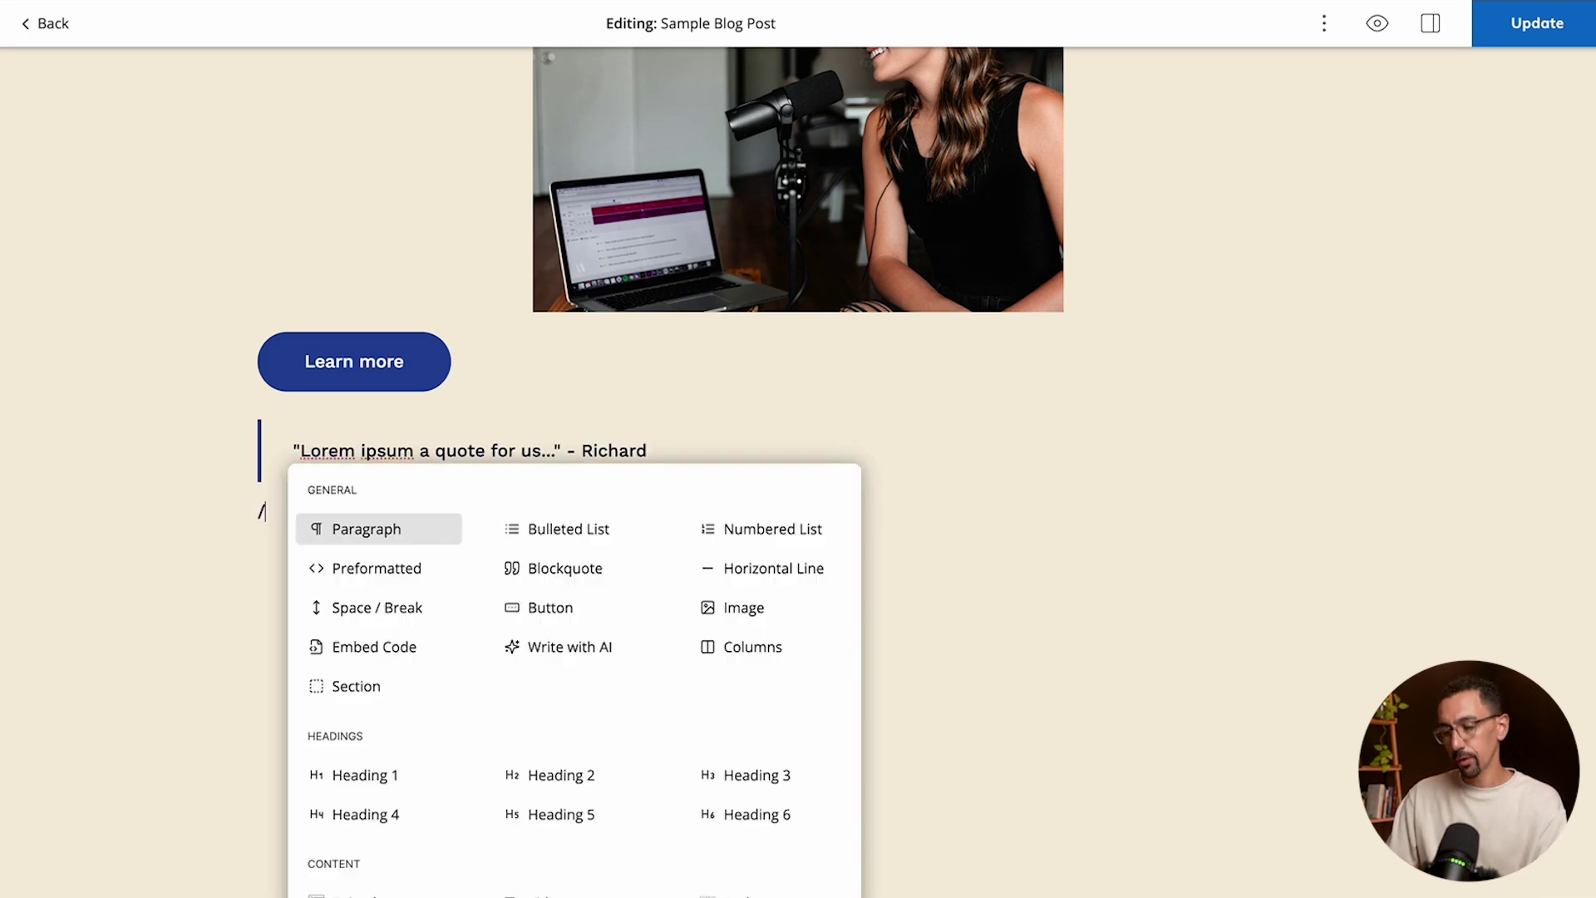
text(write)
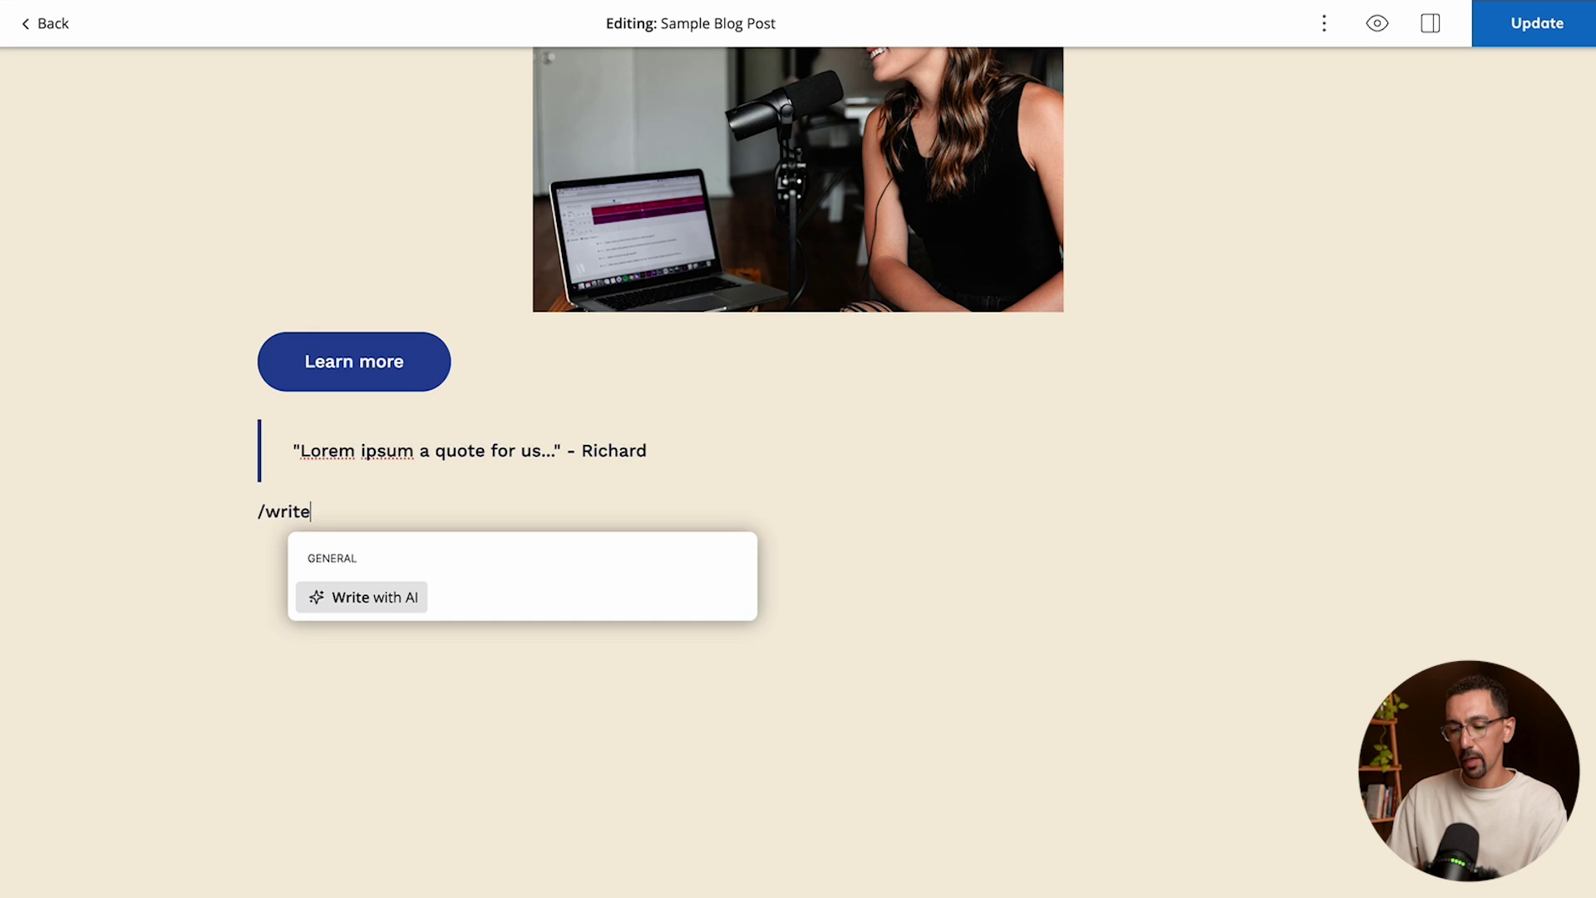
key(Return)
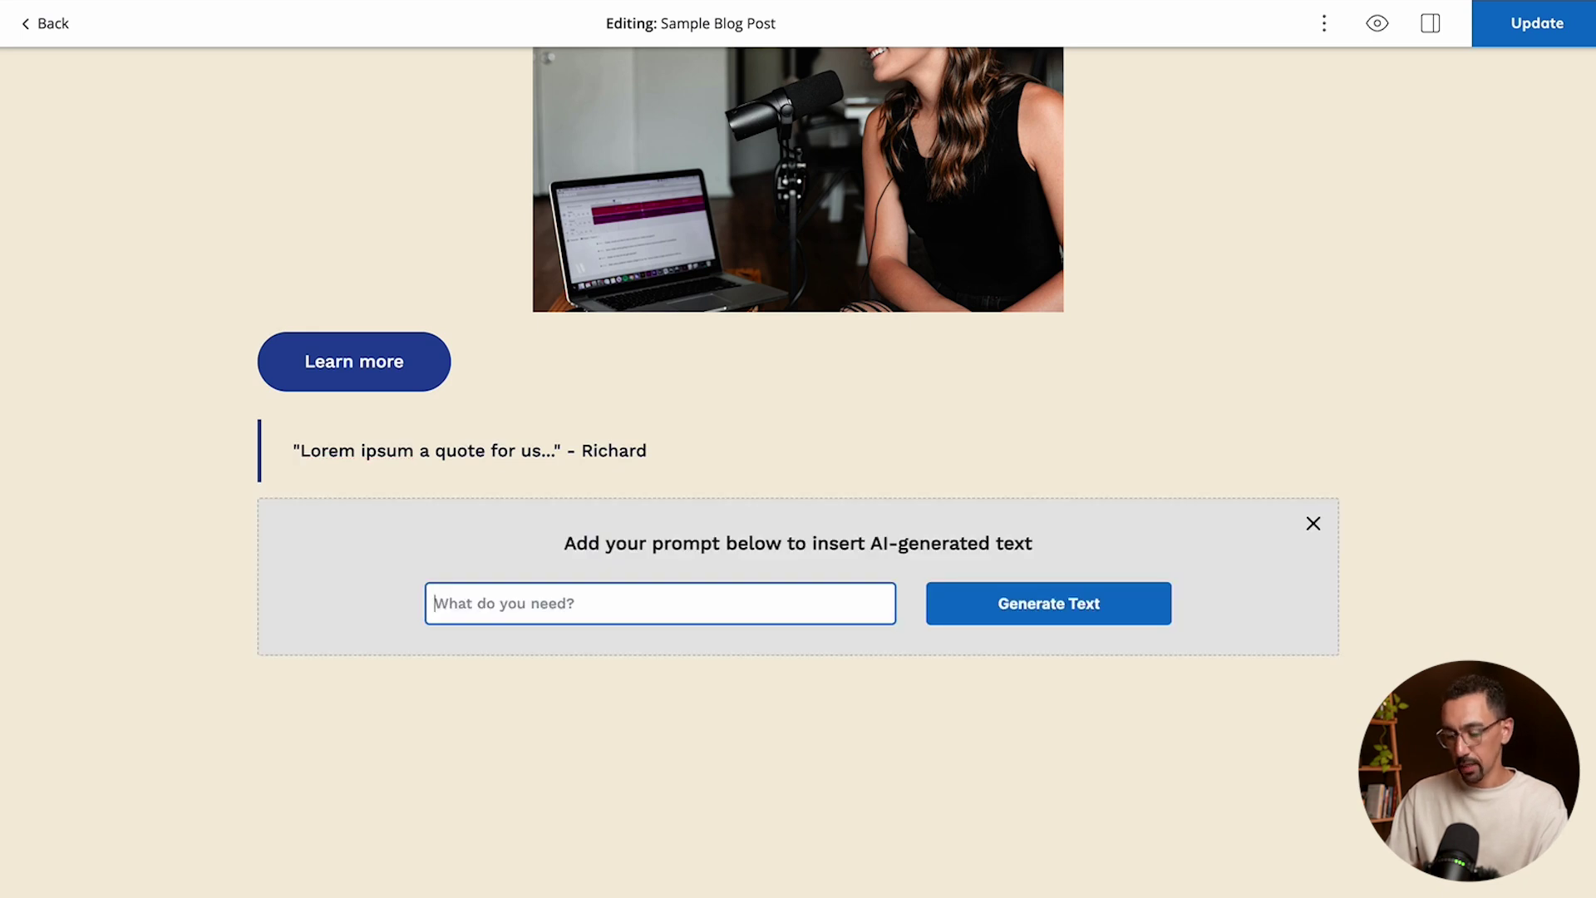
text(Help me write some content for my blog about indie hackers.)
click(1031, 612)
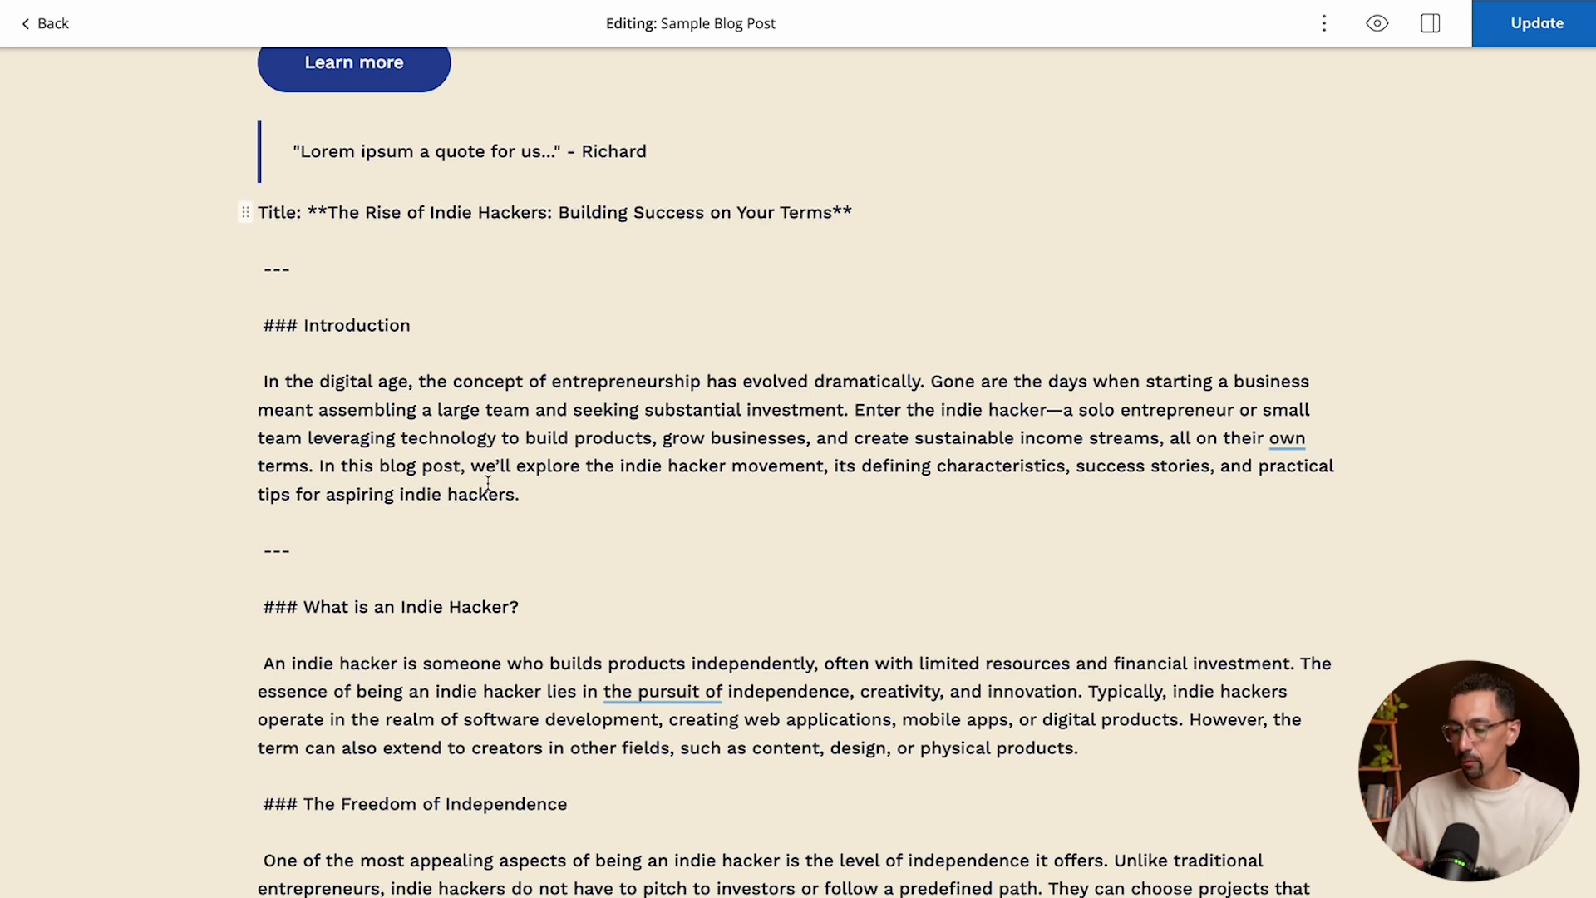
- Delete the title, headings and later sections, keeping only the introduction paragraph
click(306, 540)
key(ctrl+shift+End)
key(BackSpace)
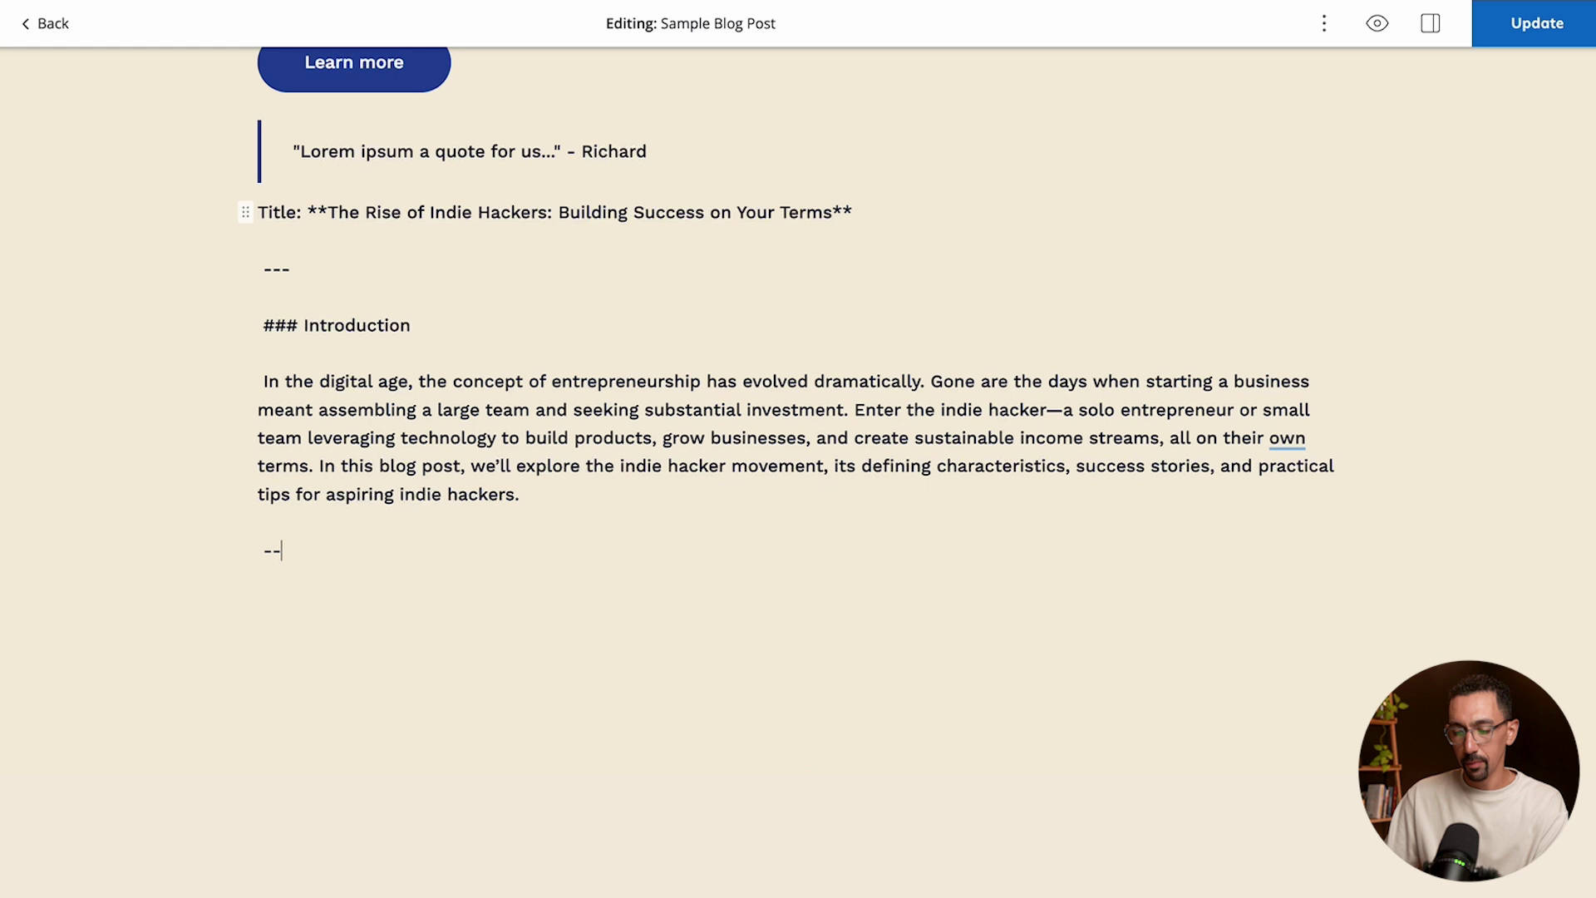
key(BackSpace)
key(BackSpace)
drag(426, 333, 256, 221)
key(BackSpace)
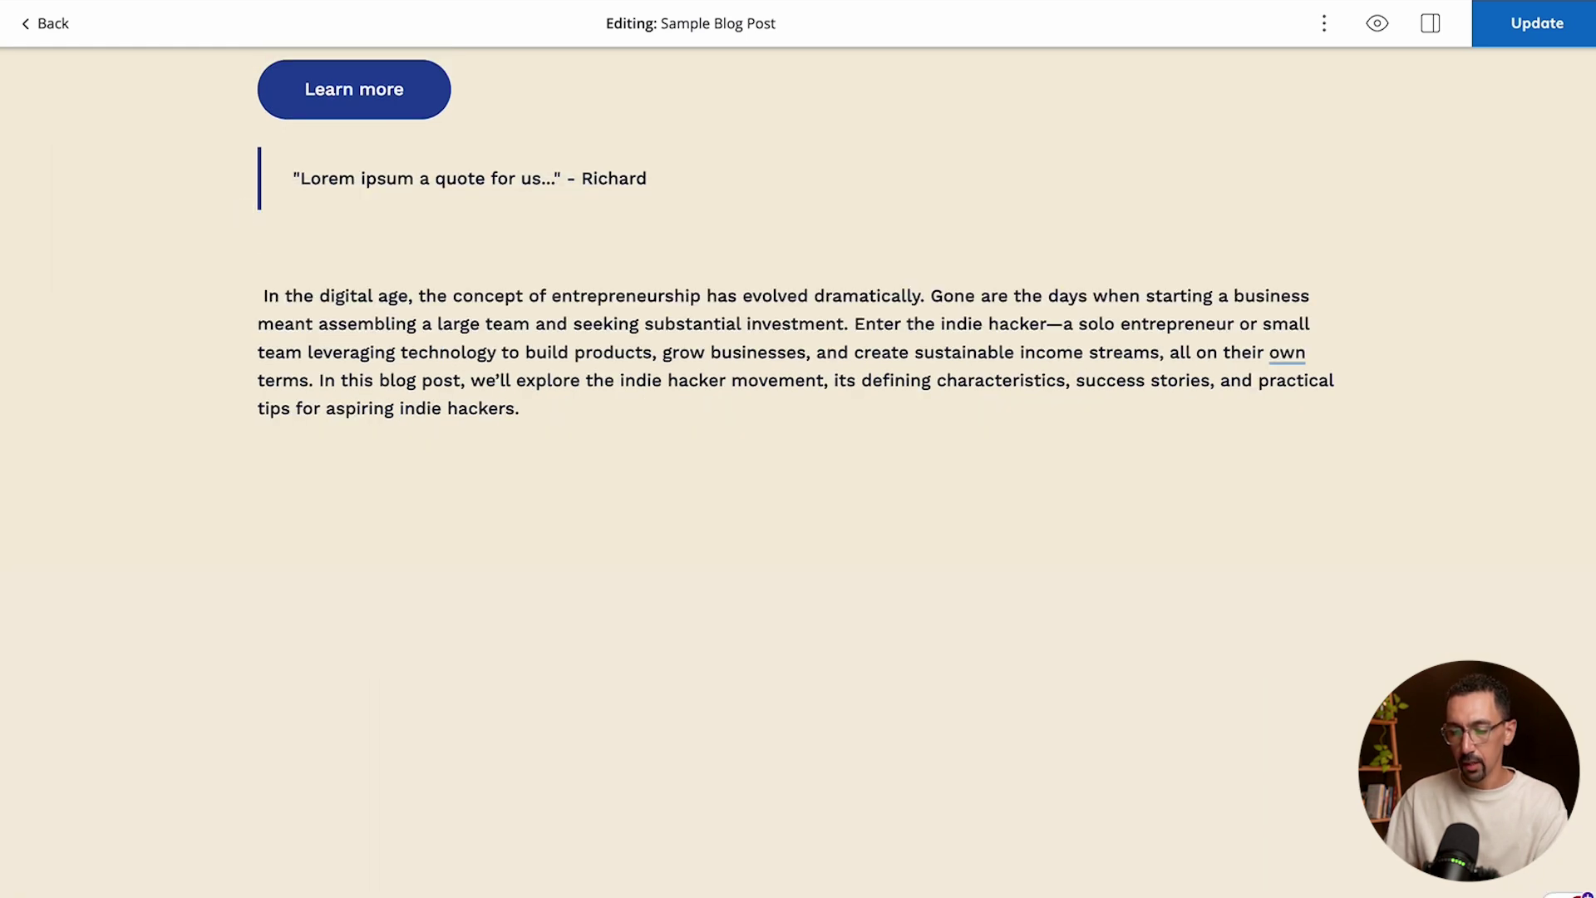
key(BackSpace)
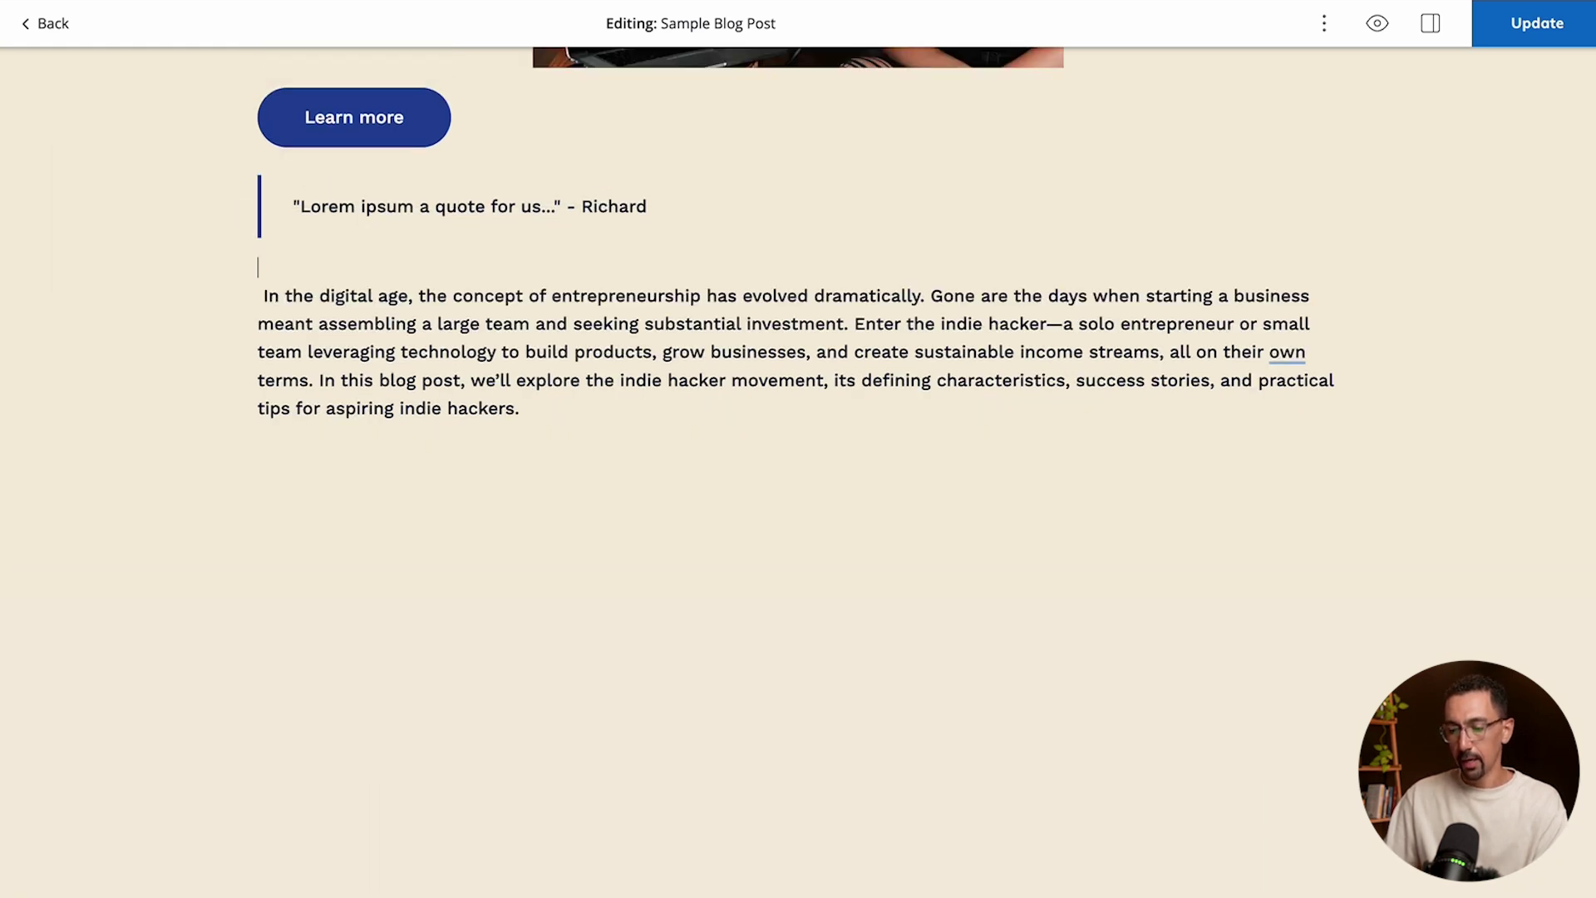
click(256, 295)
- Insert a columns block below the introduction paragraph using /col
click(563, 416)
key(Return)
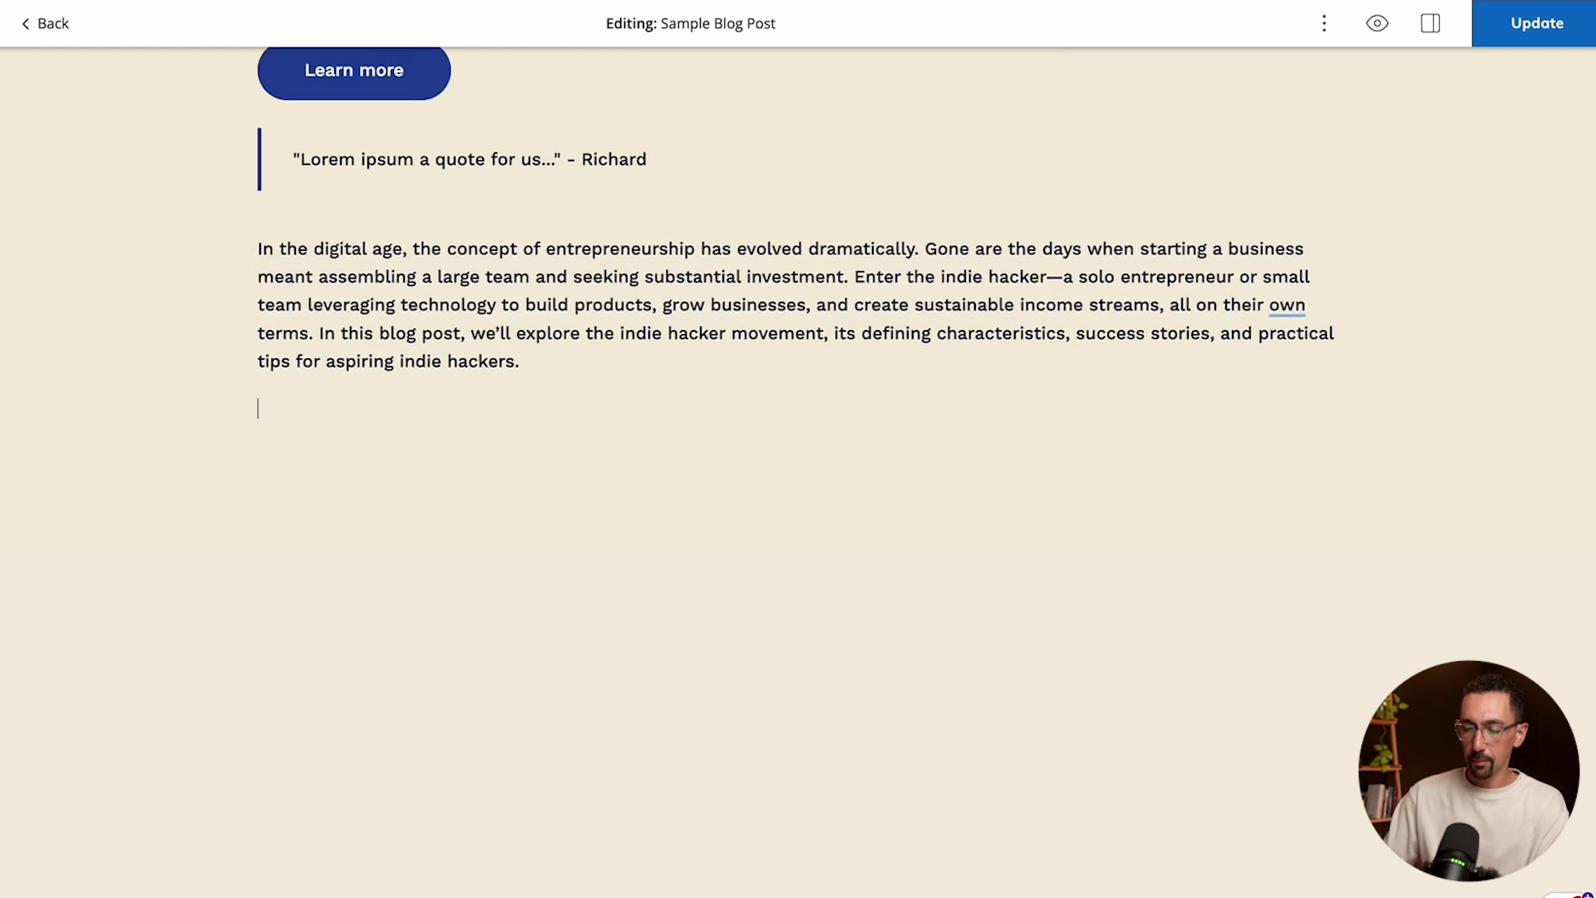
text(/col)
key(Return)
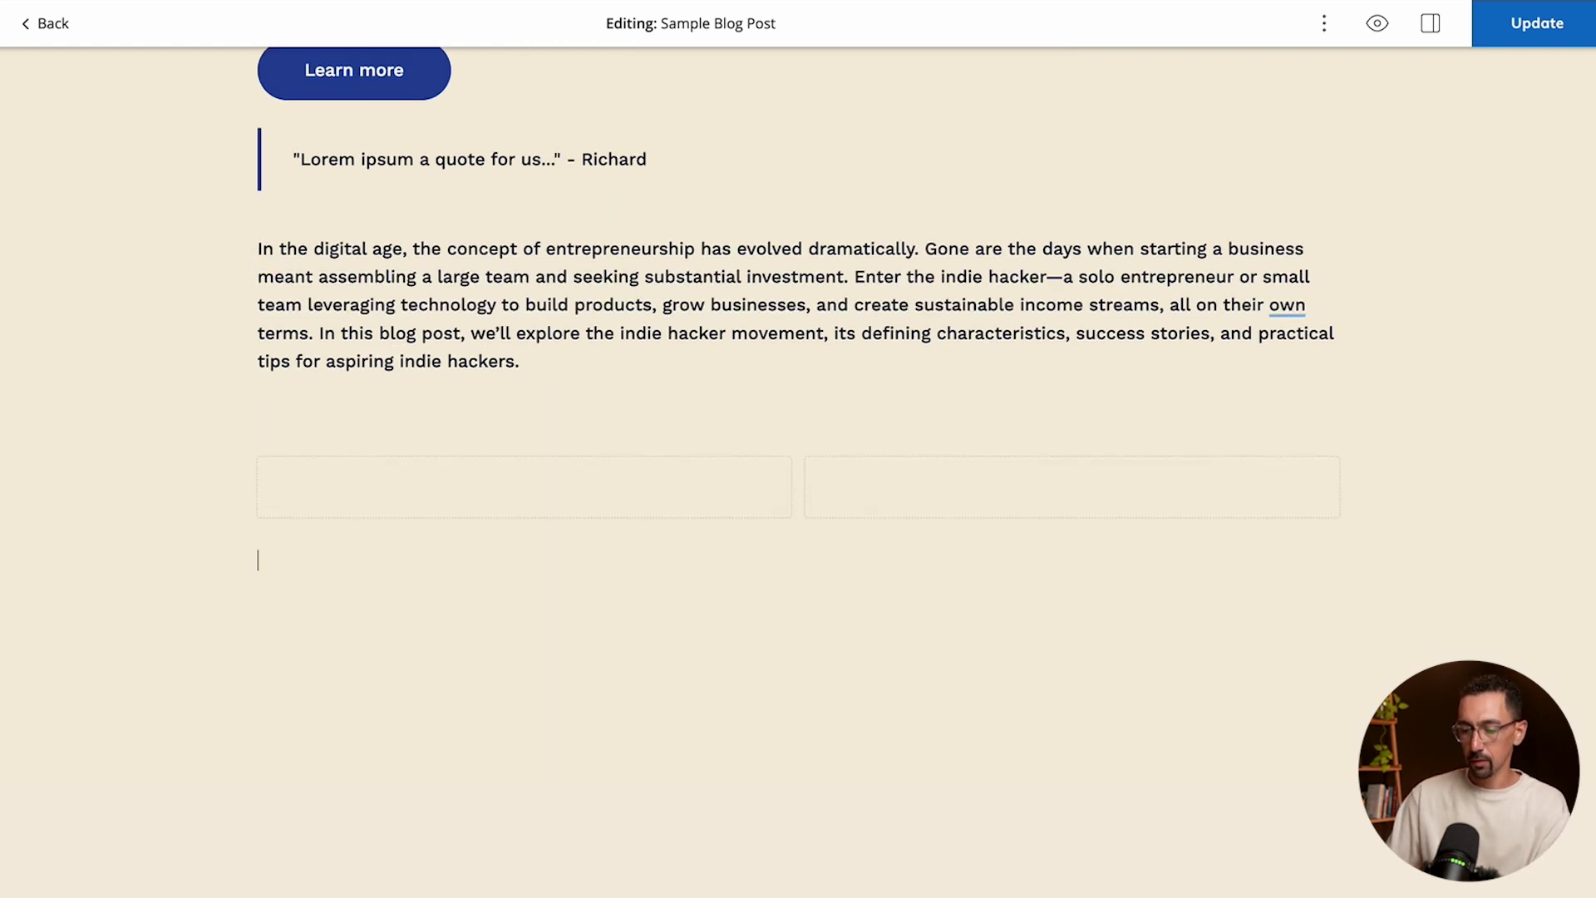
- Switch the columns block to 3 columns and type a label into the columns
scroll(928, 474, down, 3)
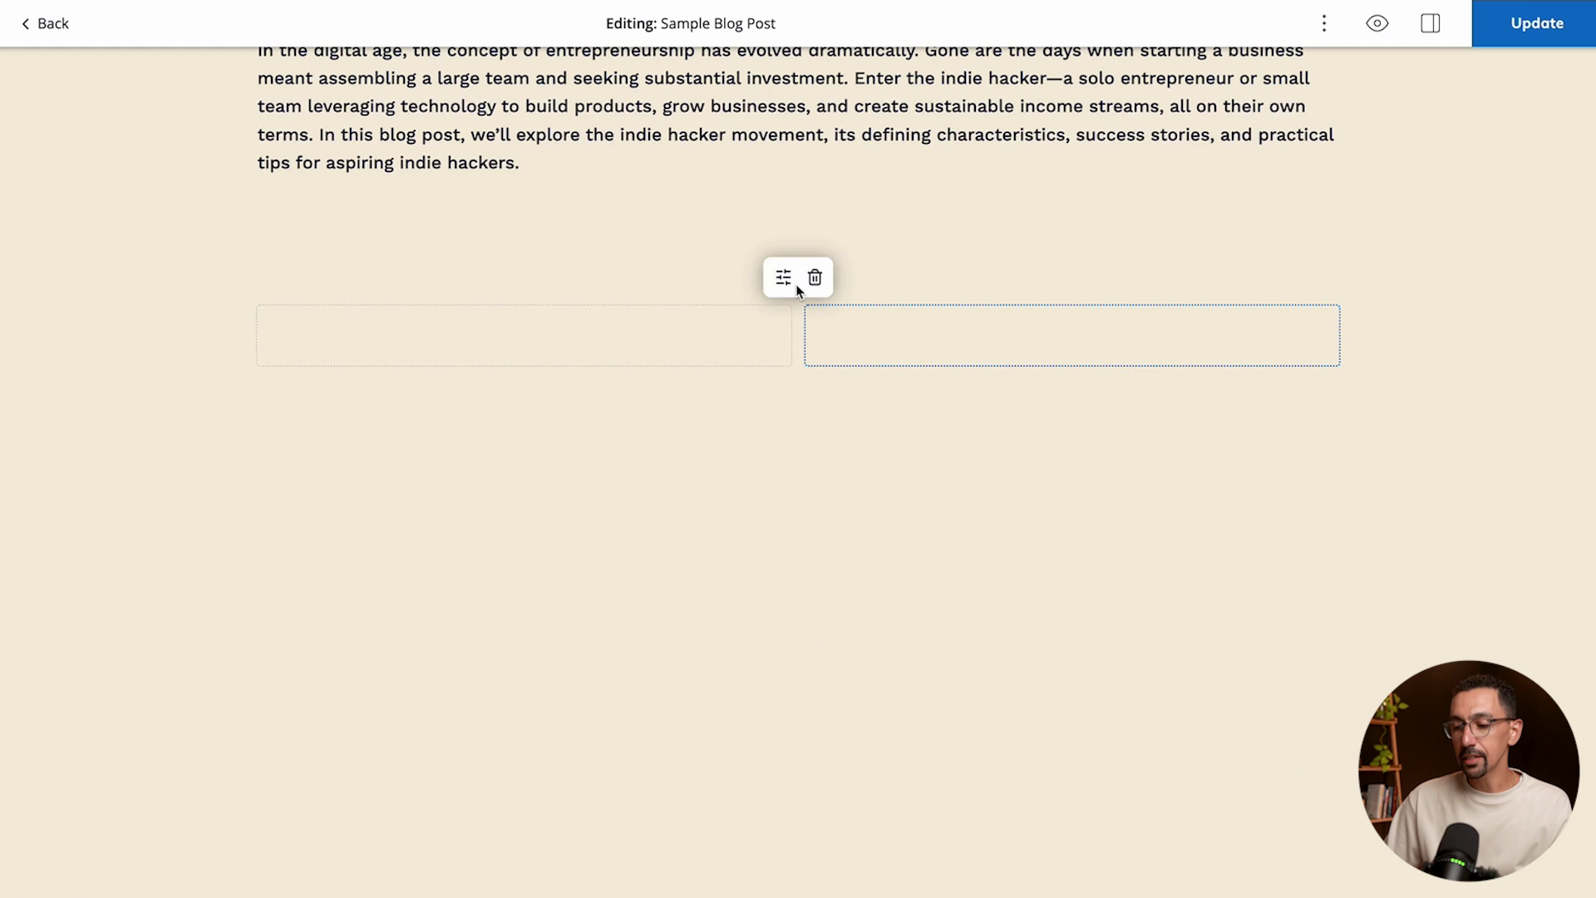
click(783, 281)
click(843, 326)
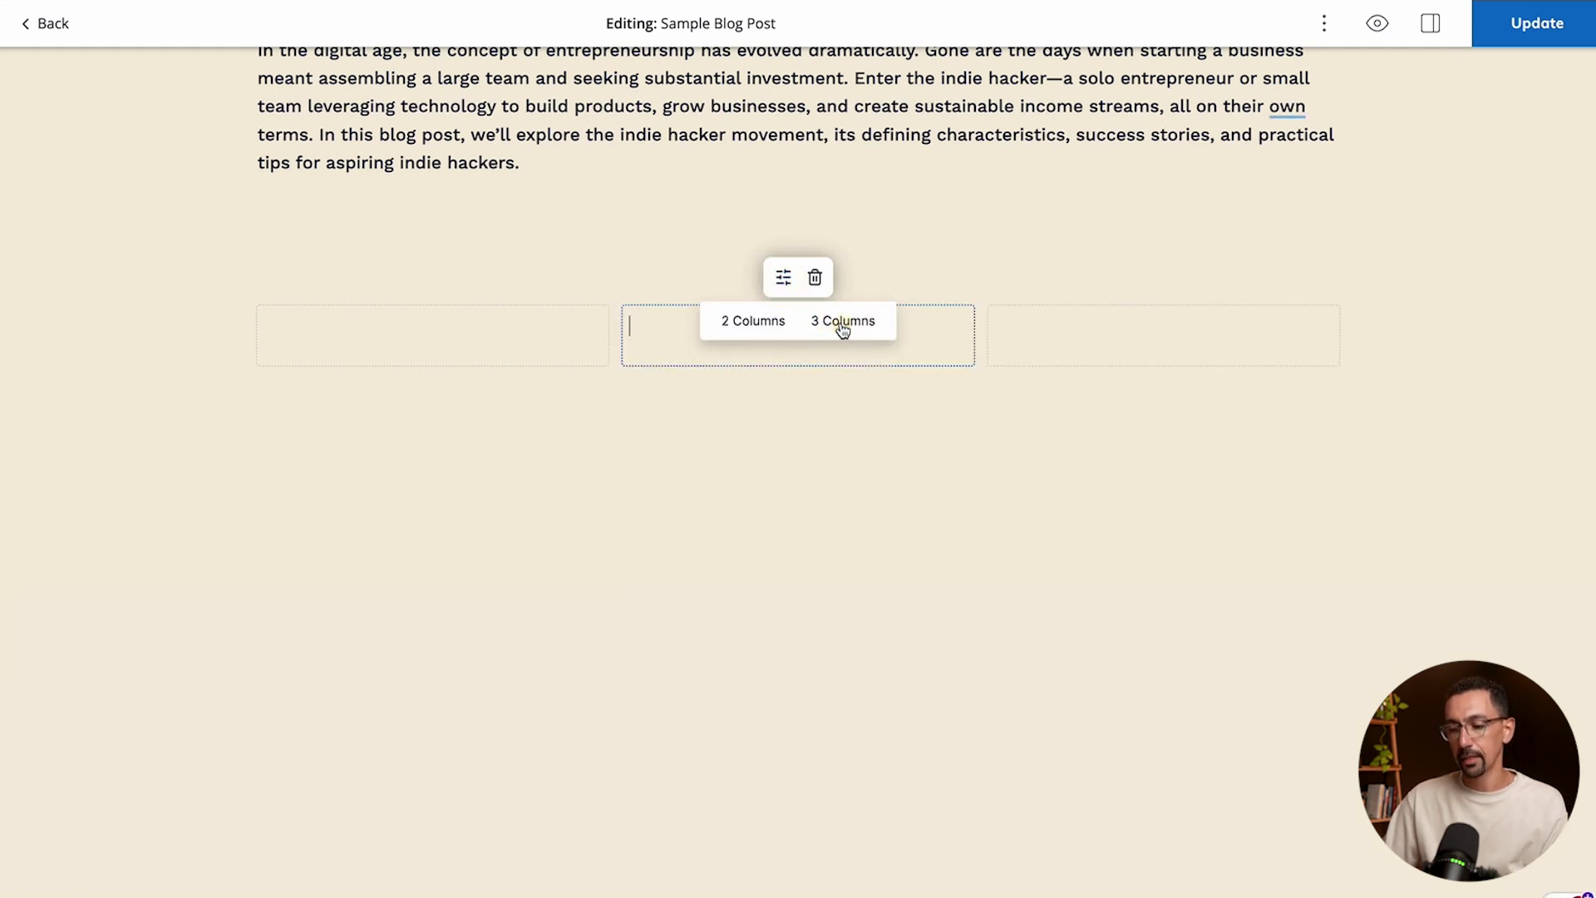
click(507, 336)
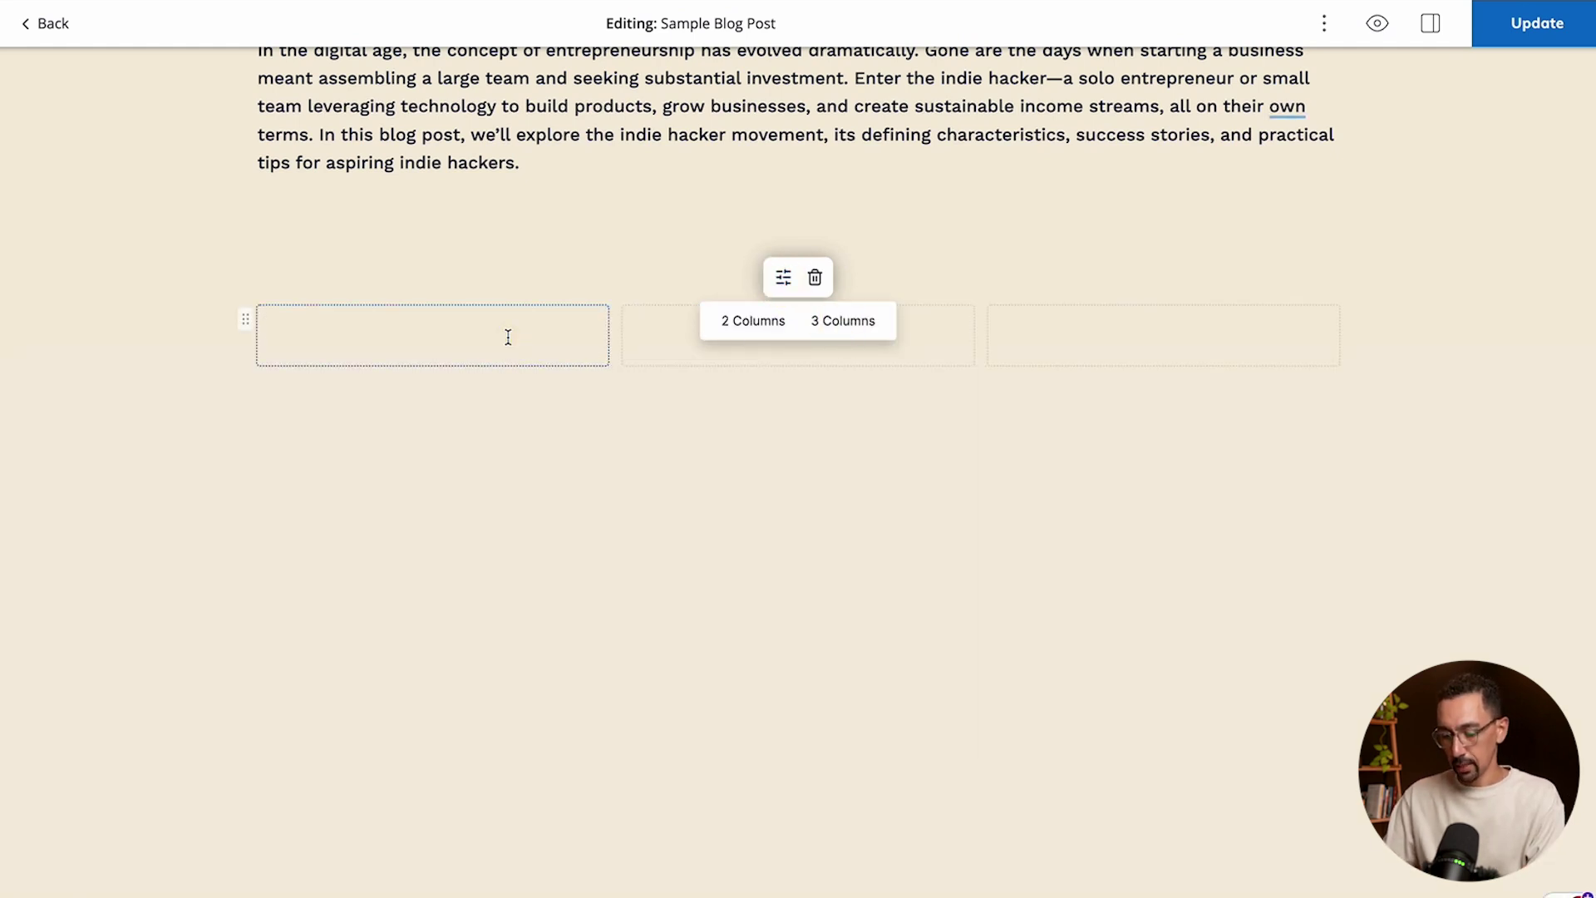
text(Ha)
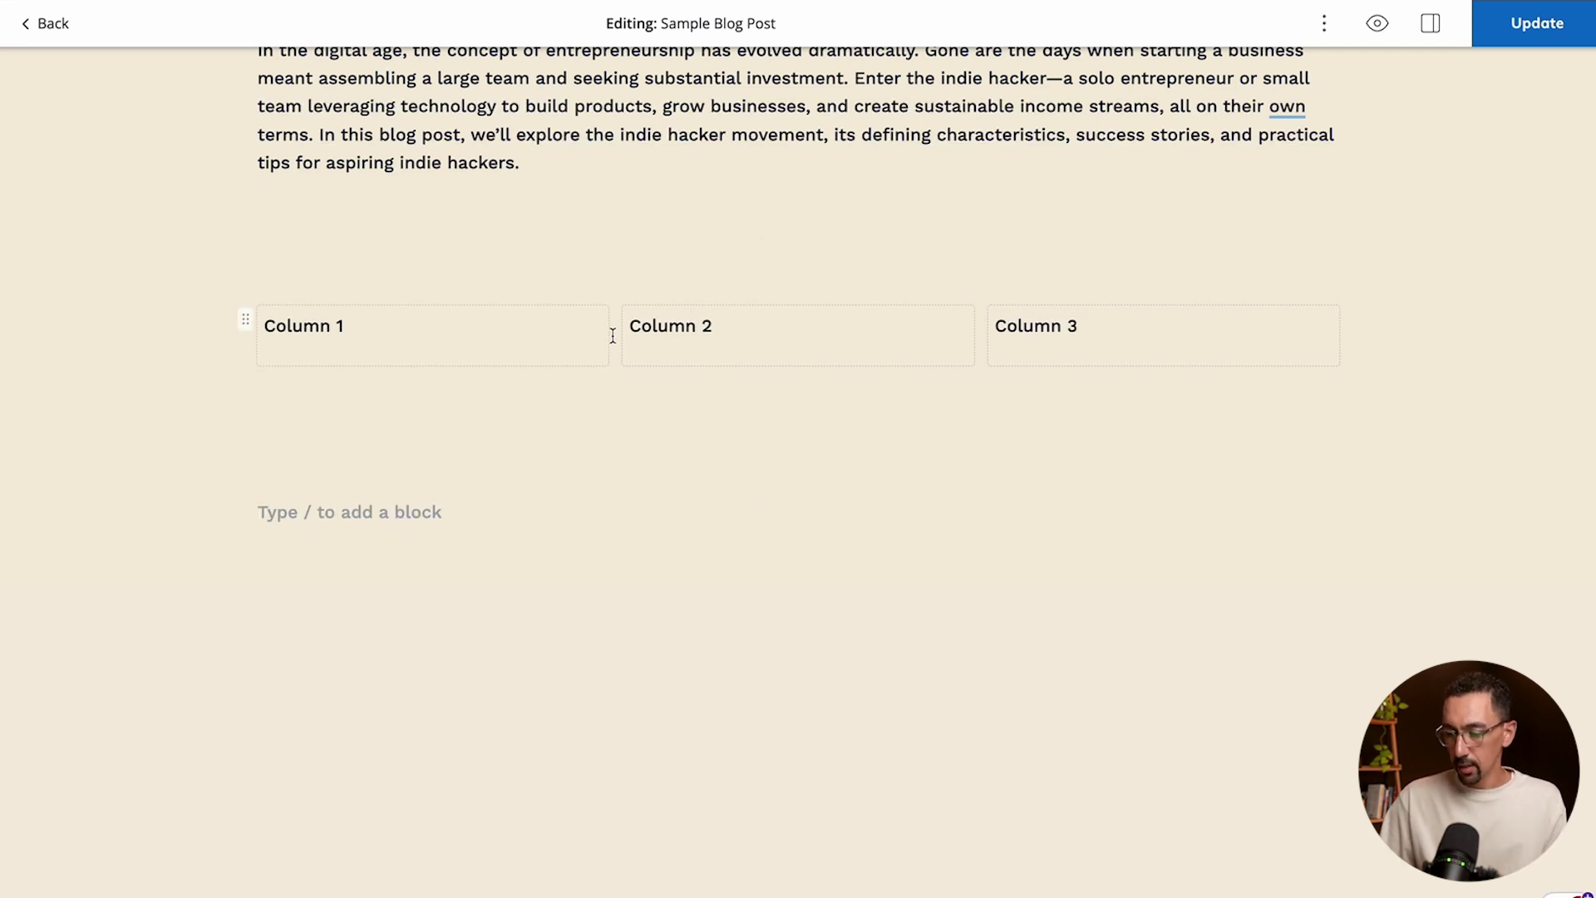
scroll(587, 351, up, 5)
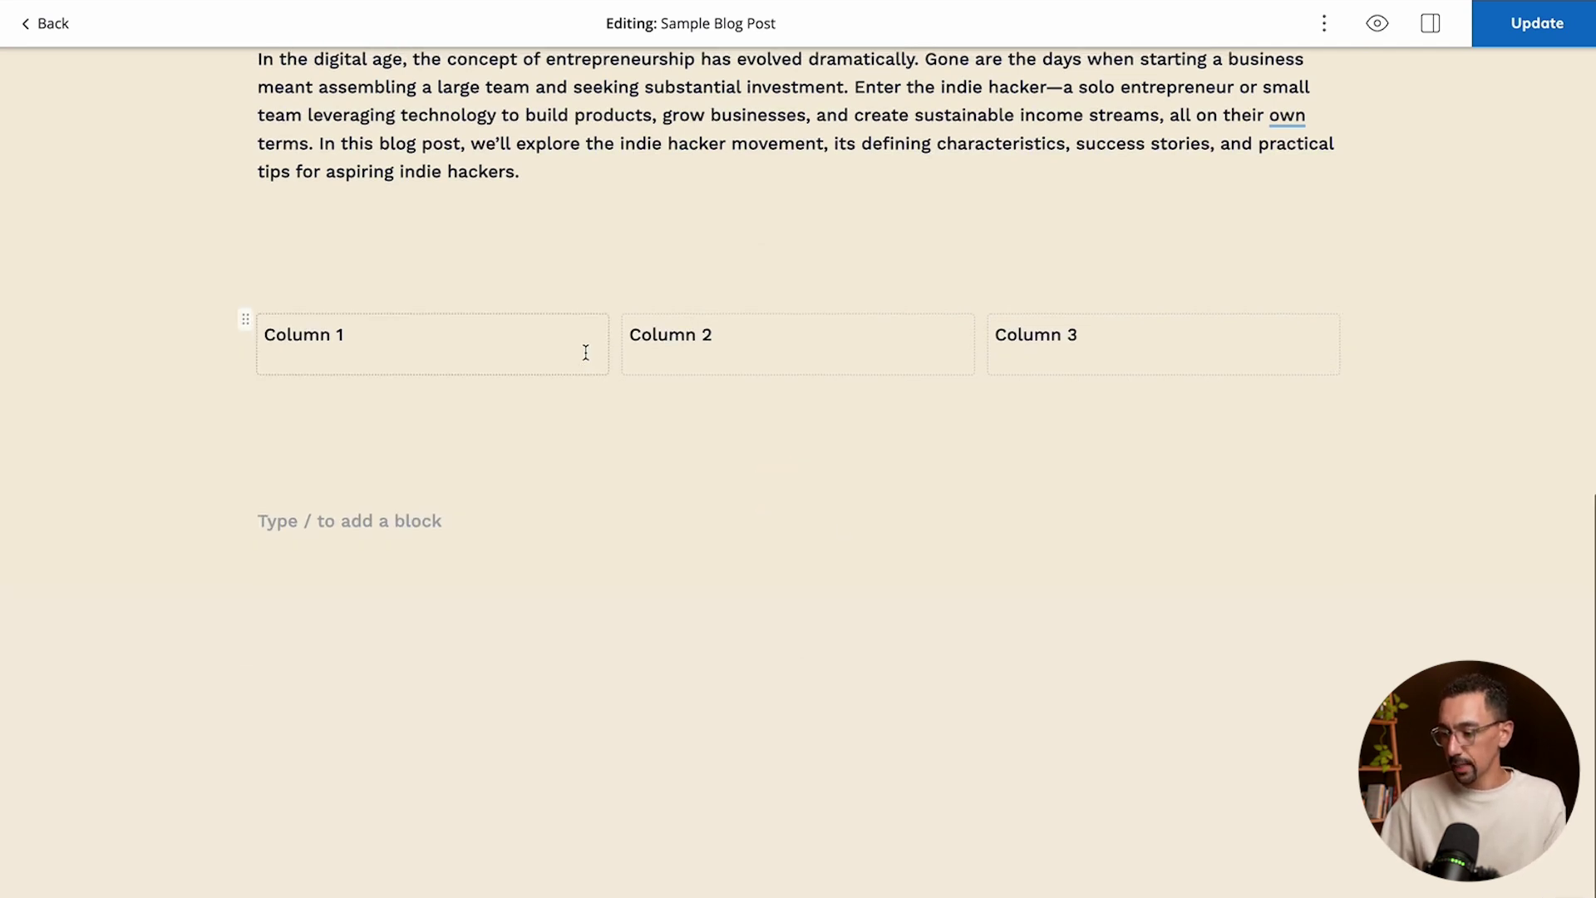
click(426, 554)
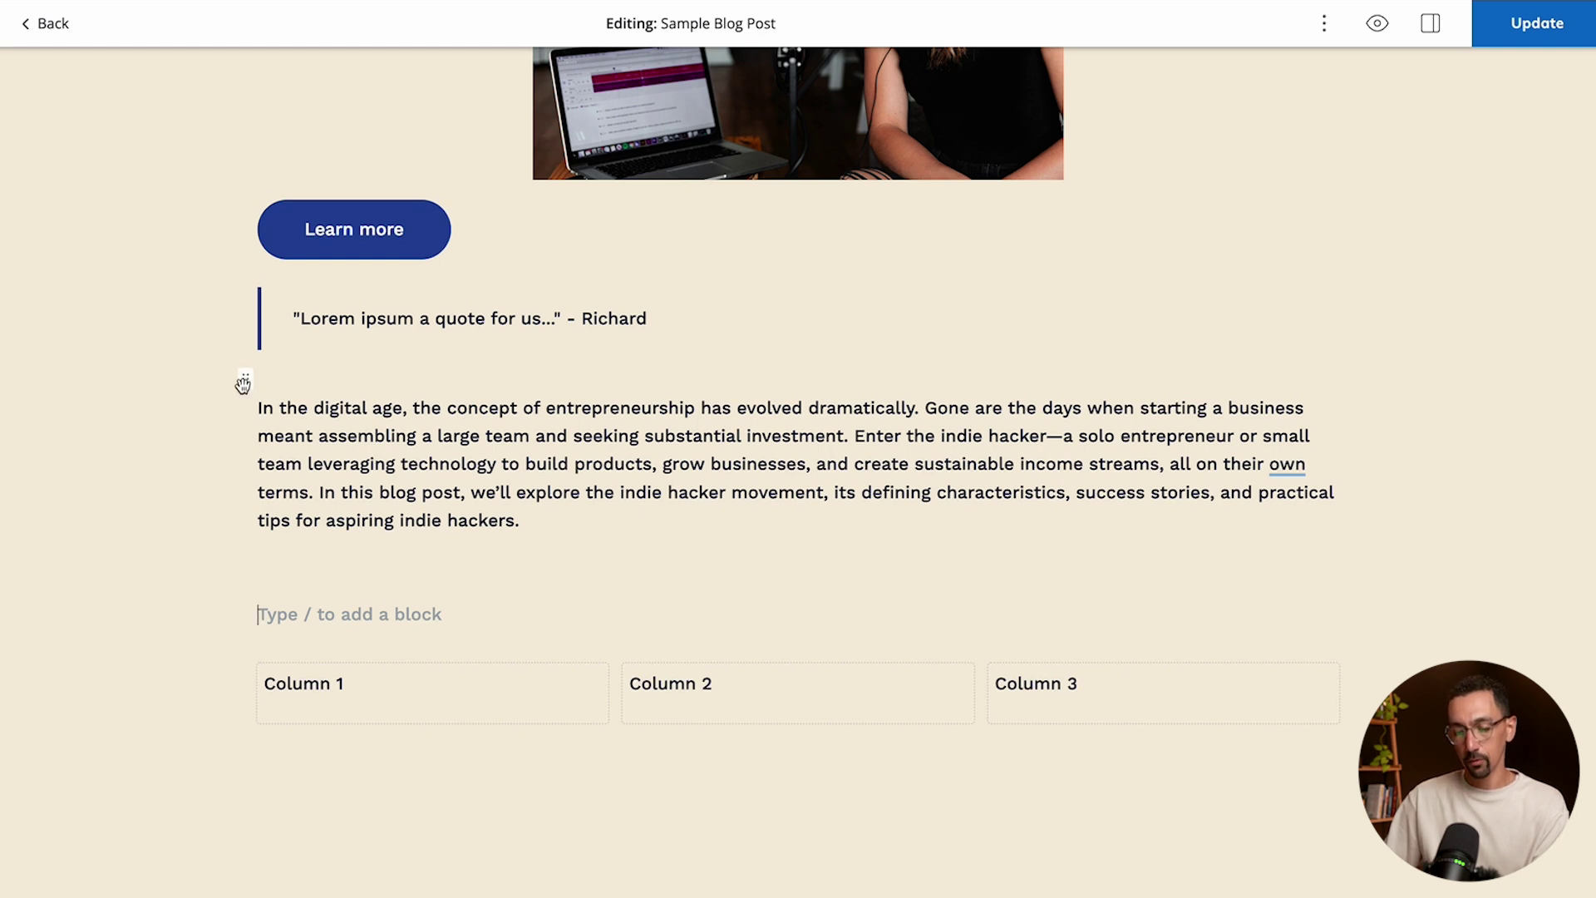
- Move the introduction paragraph and then the quote below the three-column row
drag(246, 376, 301, 761)
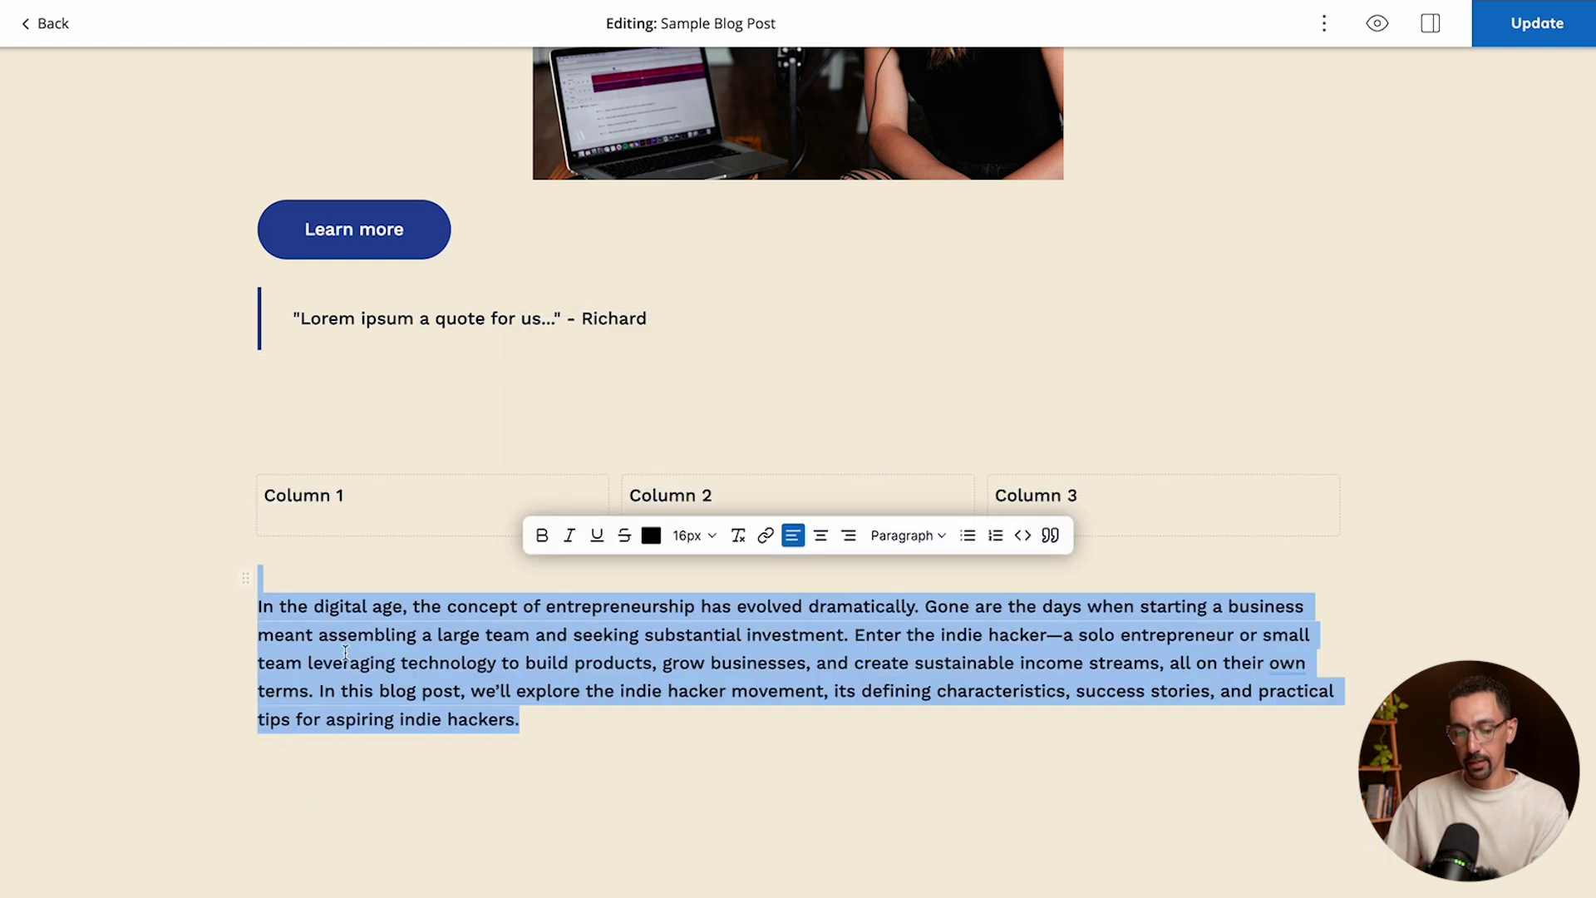
click(292, 580)
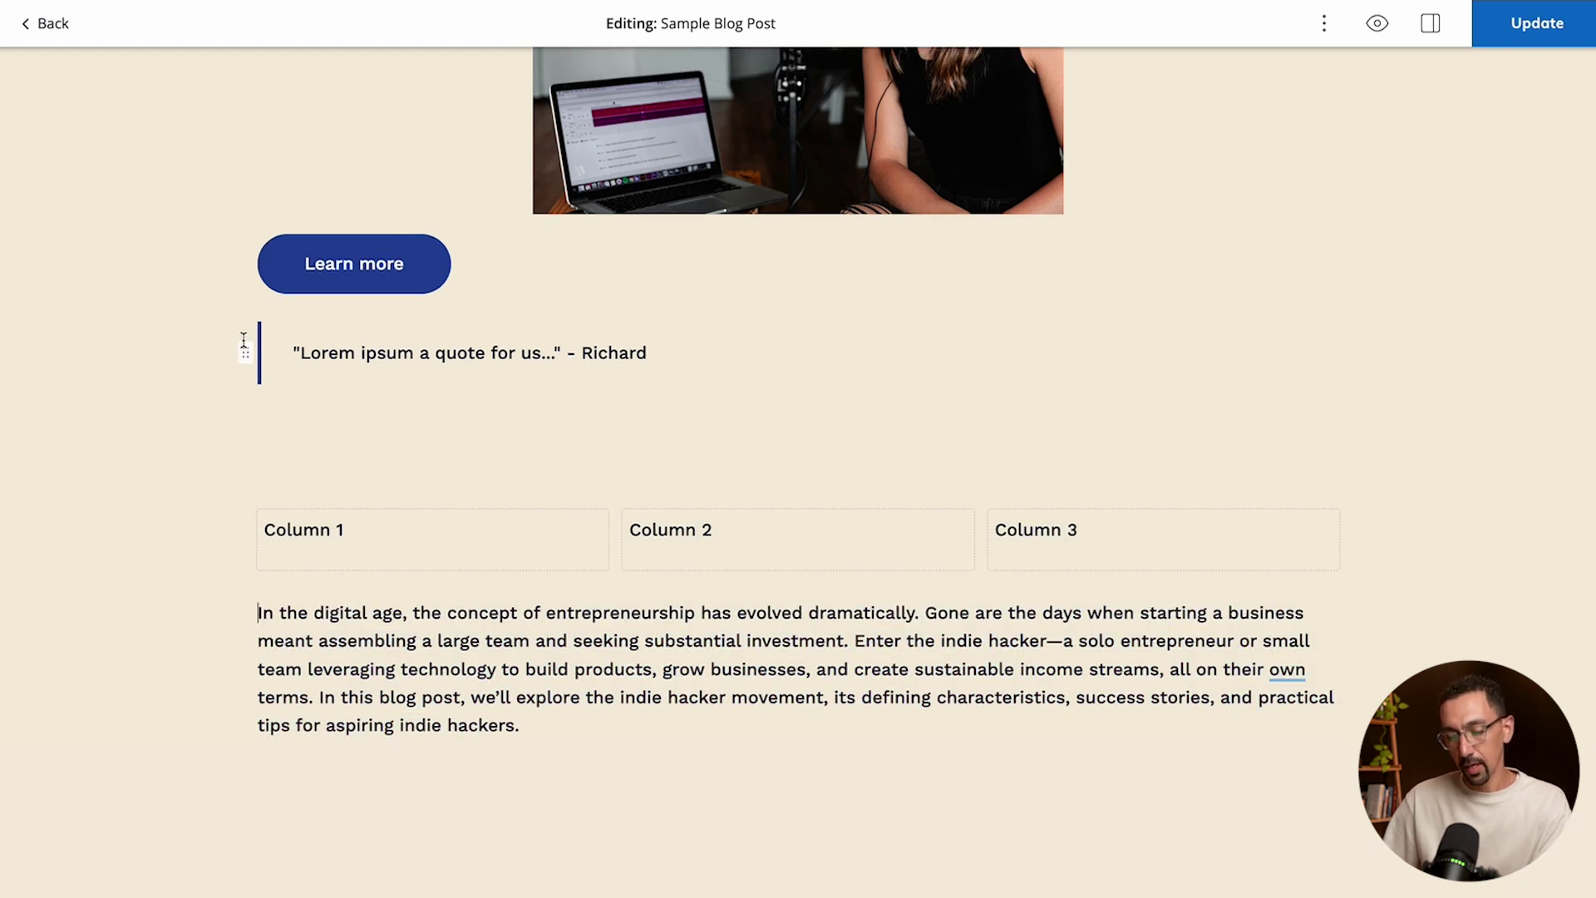
drag(245, 353, 271, 588)
scroll(317, 475, down, 3)
click(317, 476)
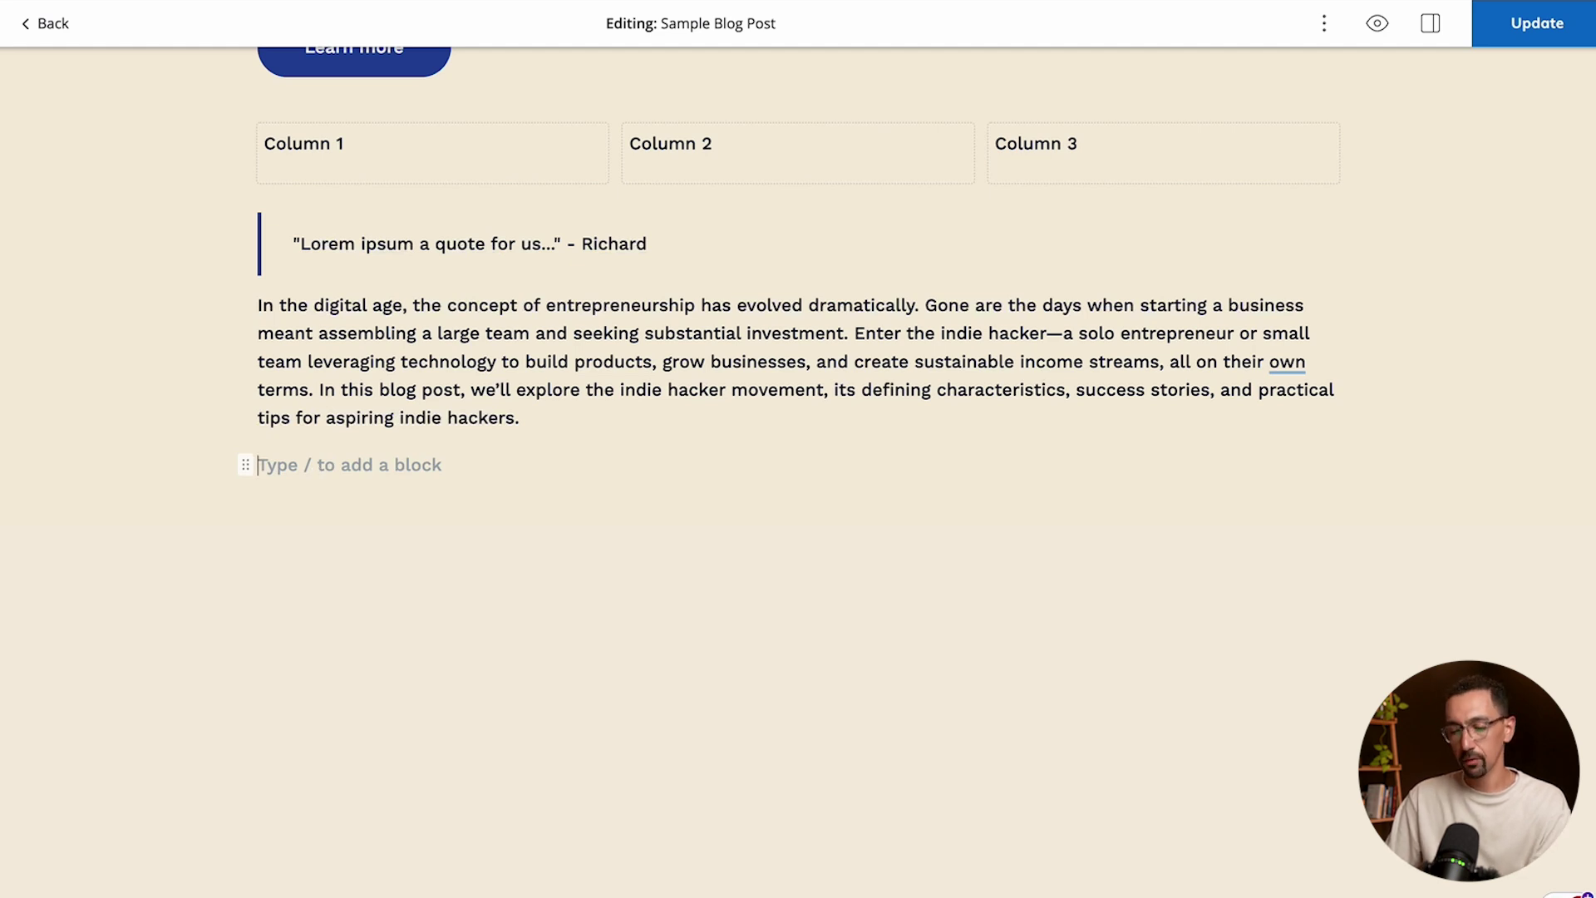
- Insert an Episodes block below the introduction paragraph, showing Indie Hackers episode #283
text(/)
scroll(598, 680, down, 2)
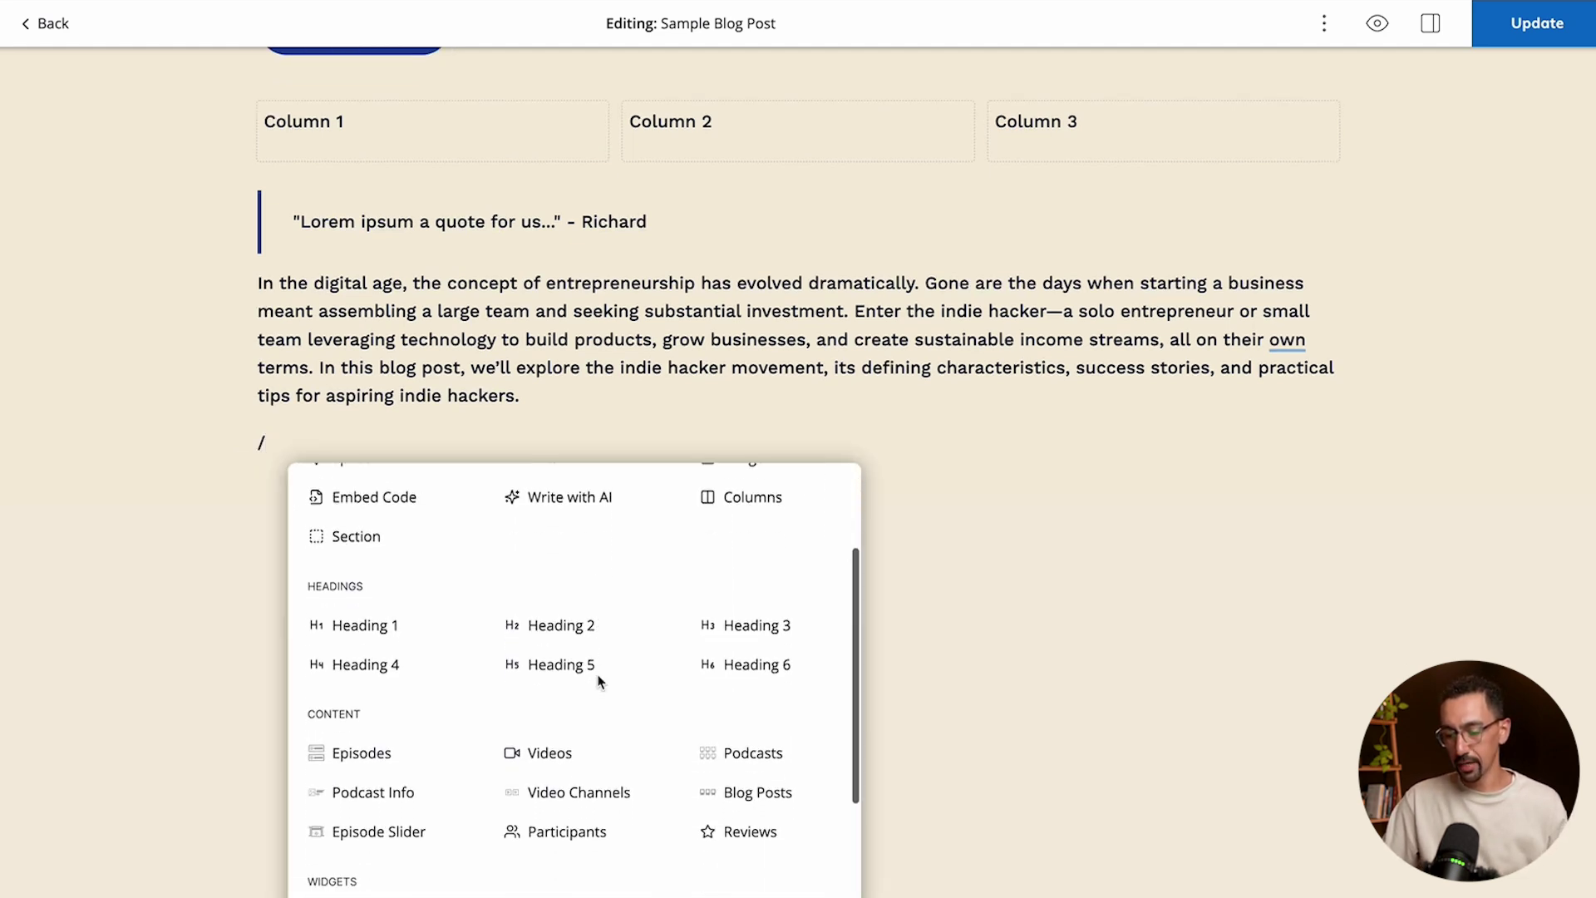
scroll(597, 678, down, 3)
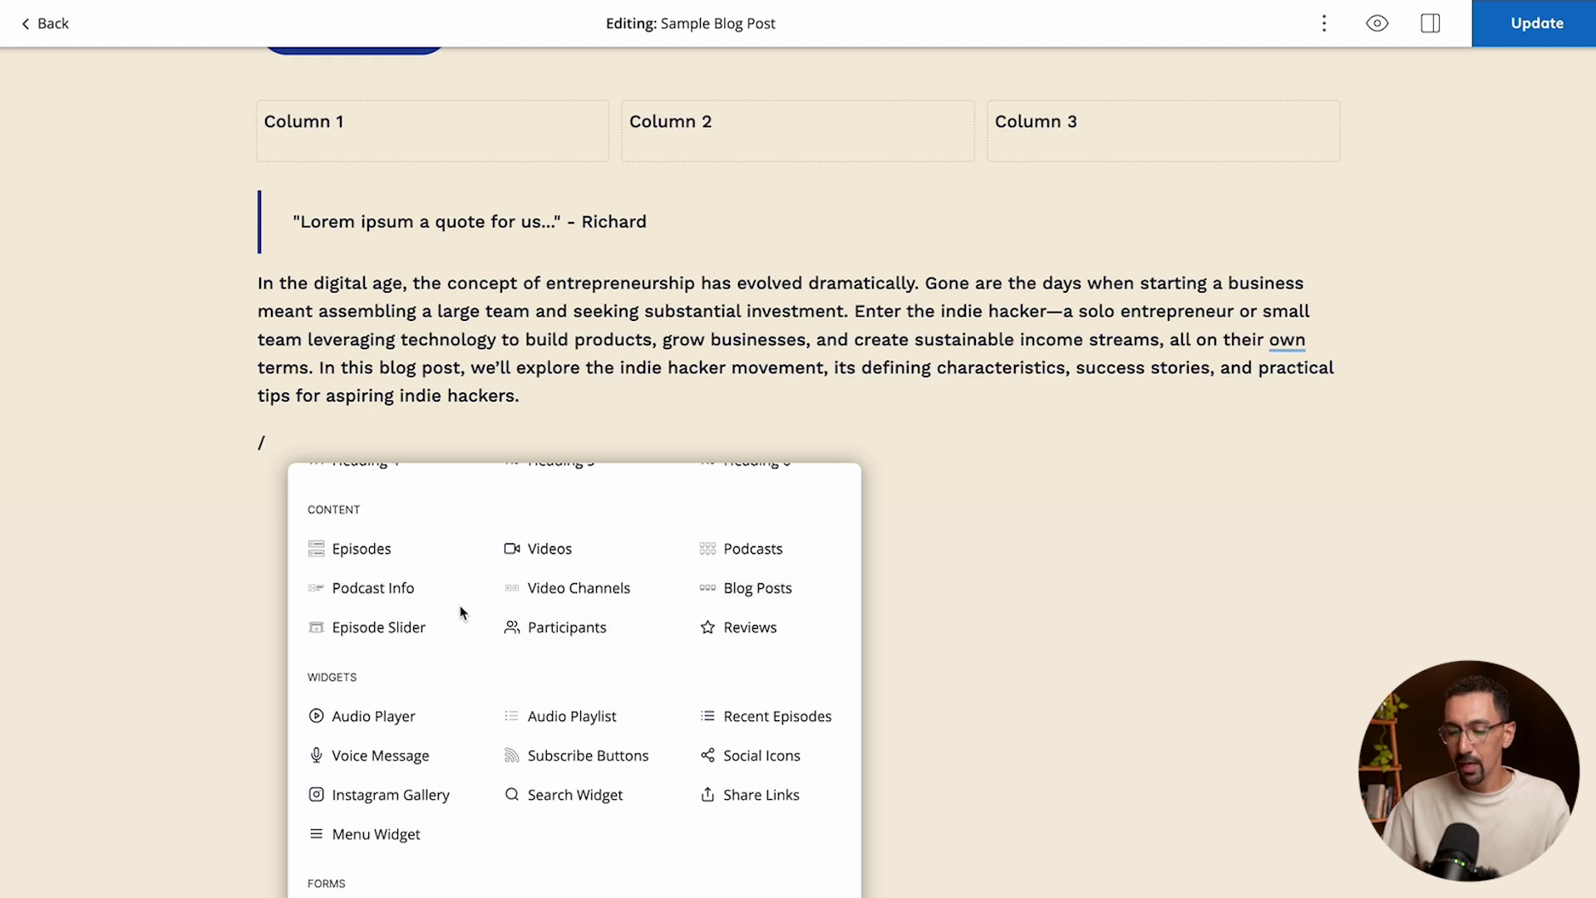
click(385, 552)
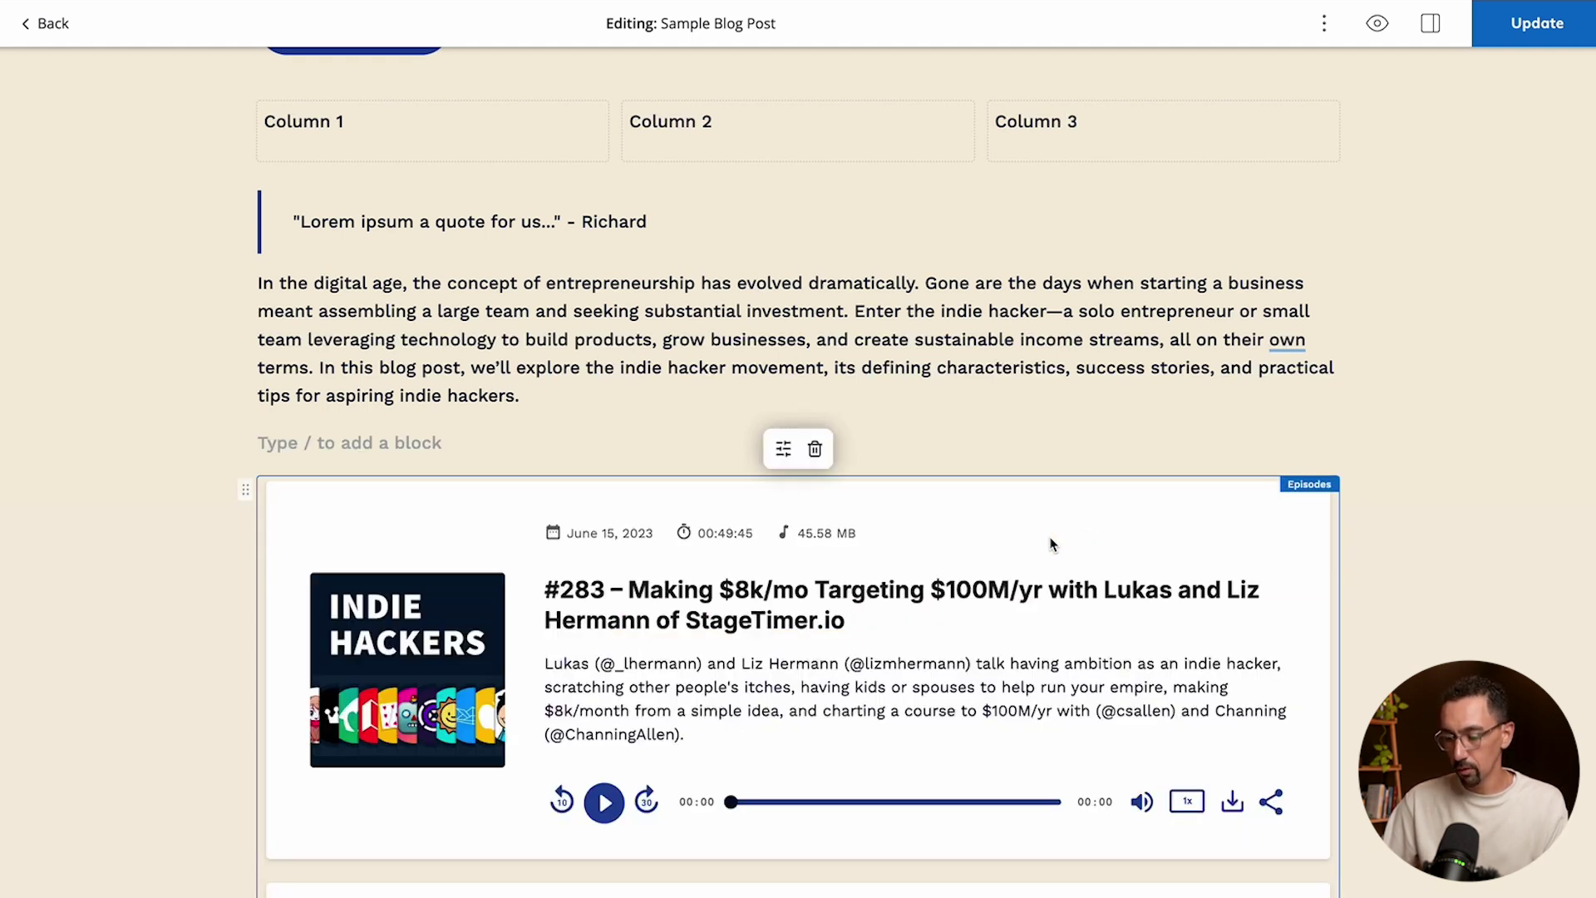
- Limit the Episodes block to 1 episode, switch off its Load More button, and deselect it
click(783, 453)
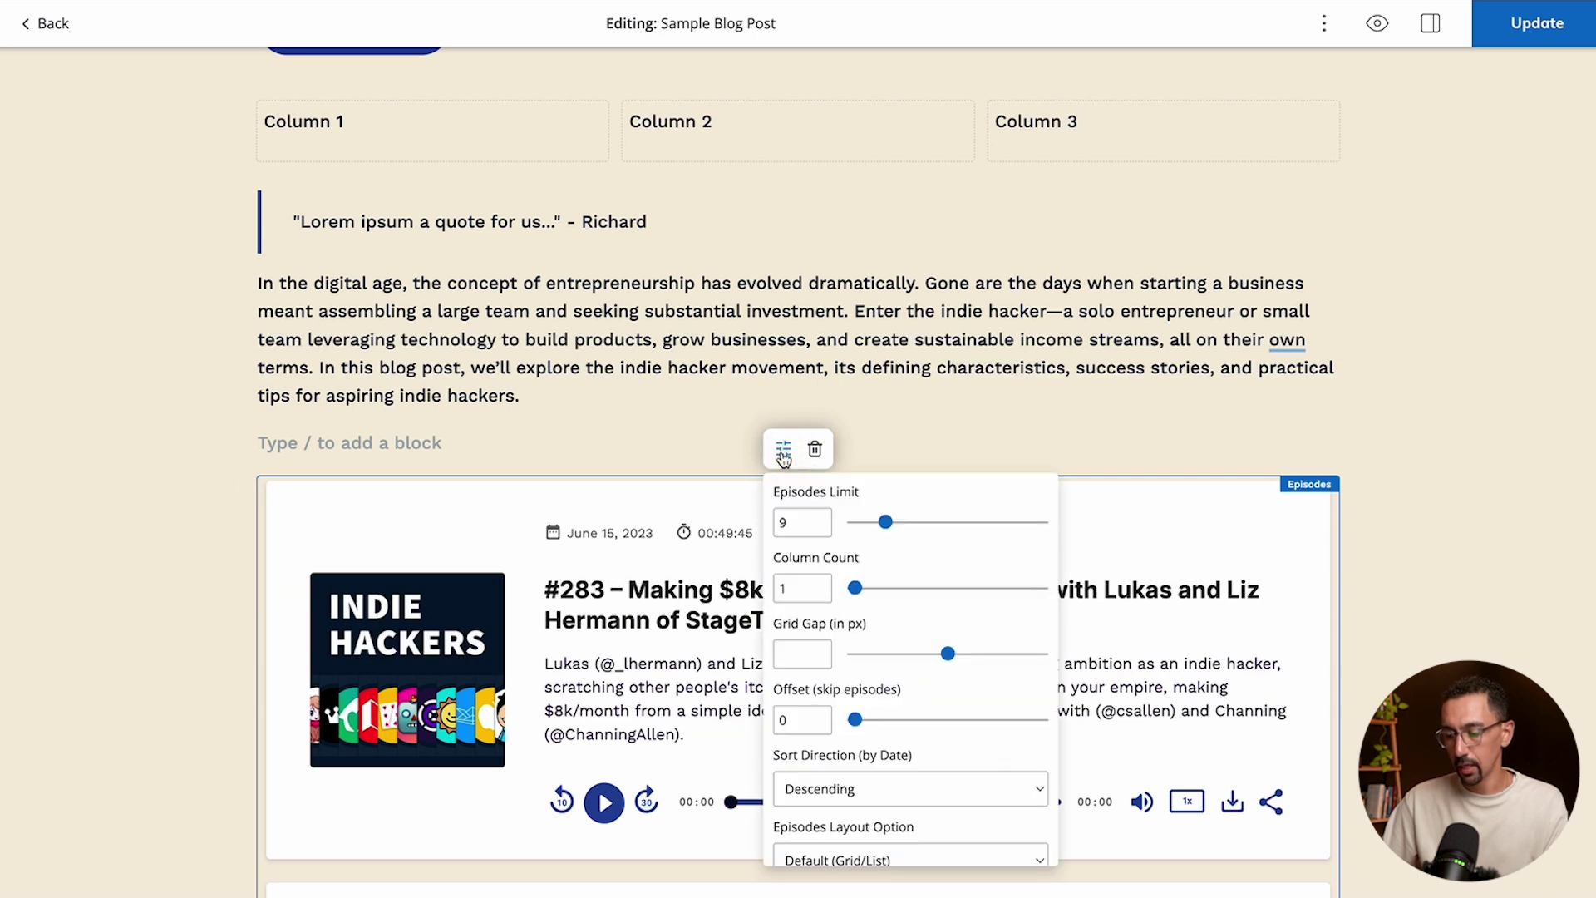
click(799, 521)
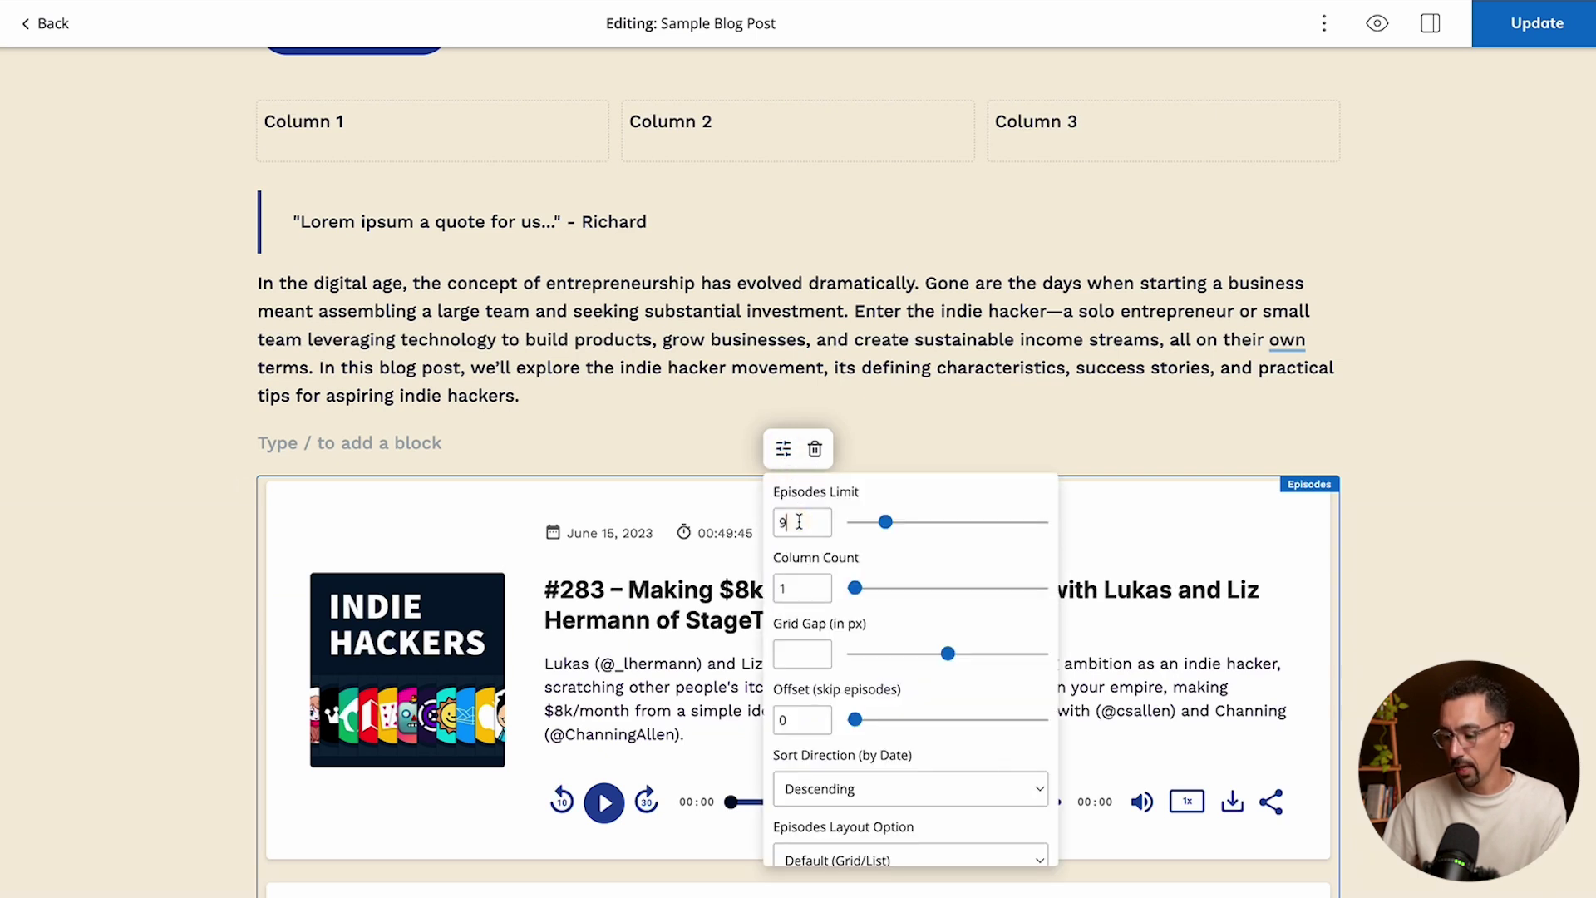
drag(886, 521, 855, 522)
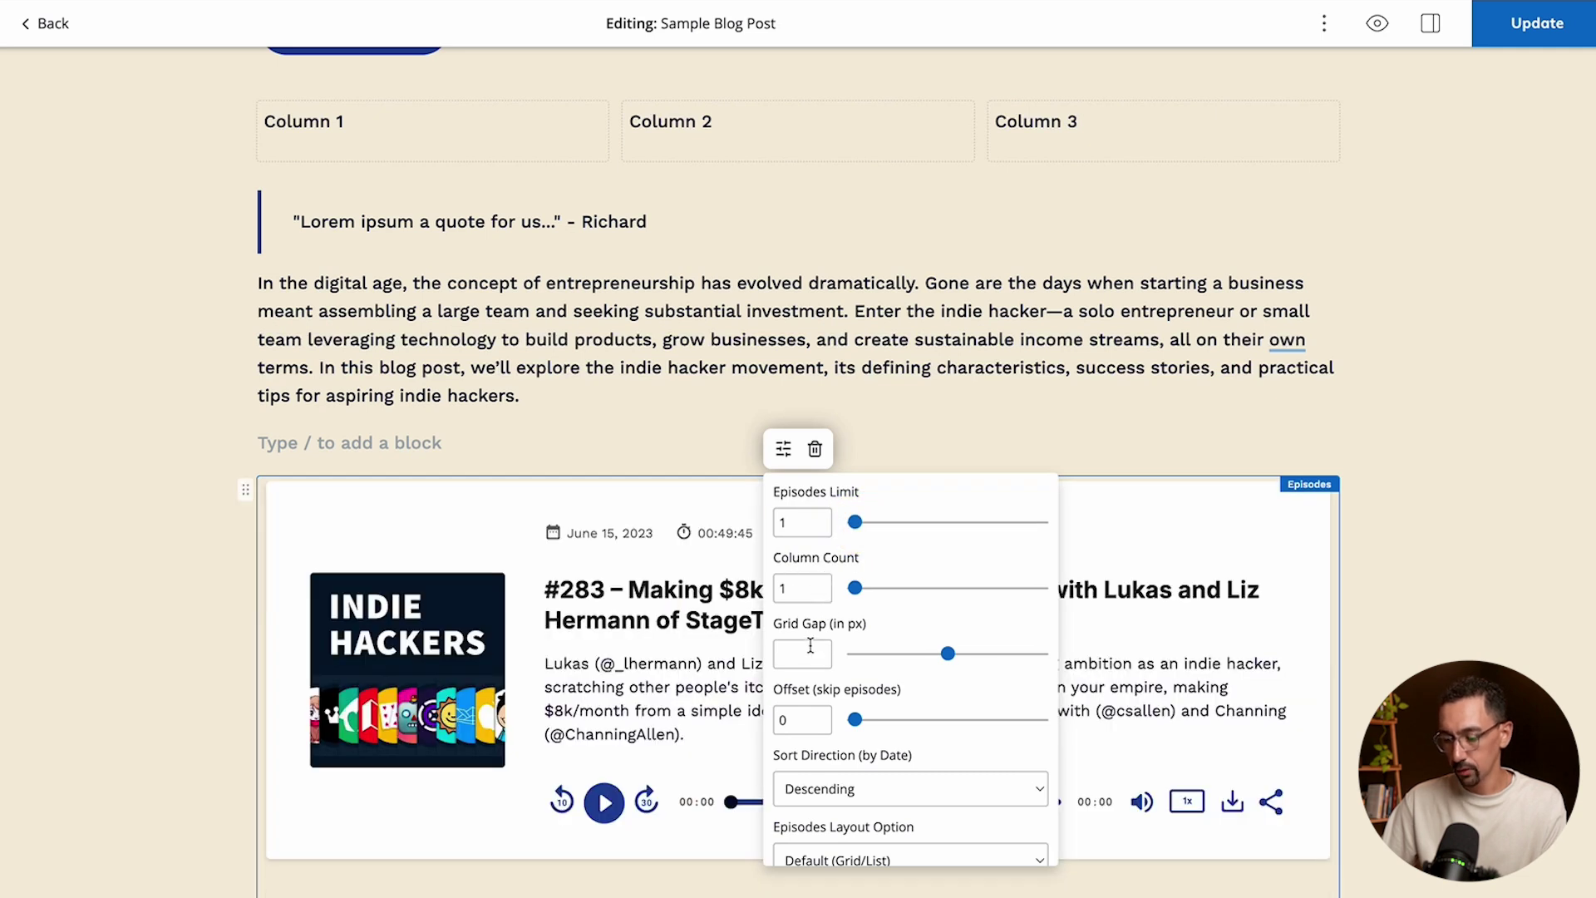
scroll(827, 696, down, 3)
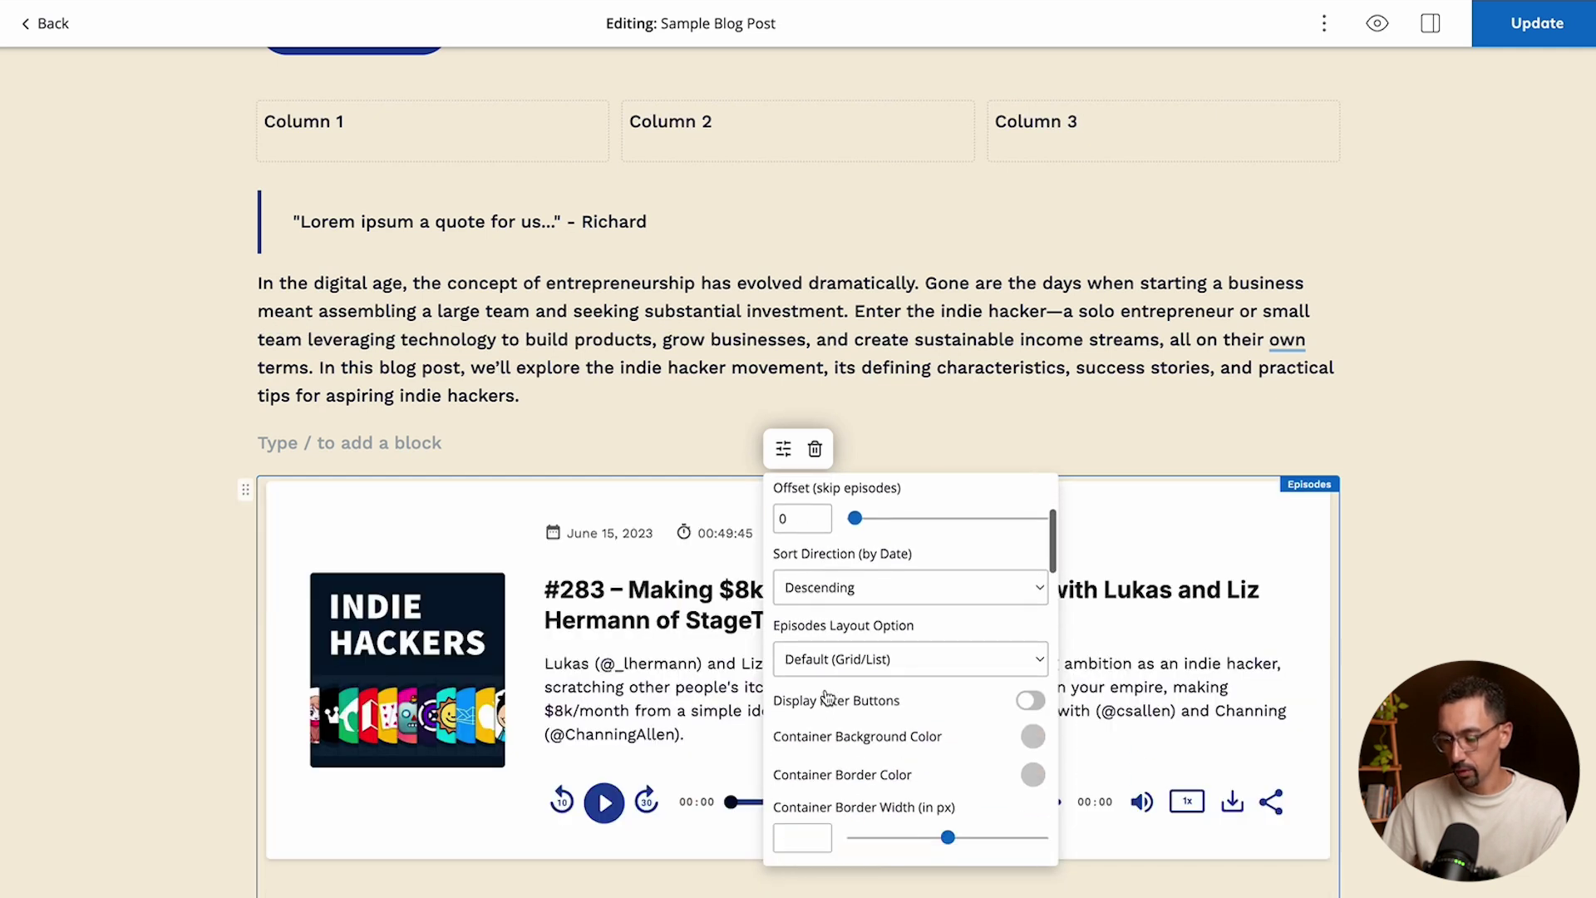
scroll(873, 724, down, 5)
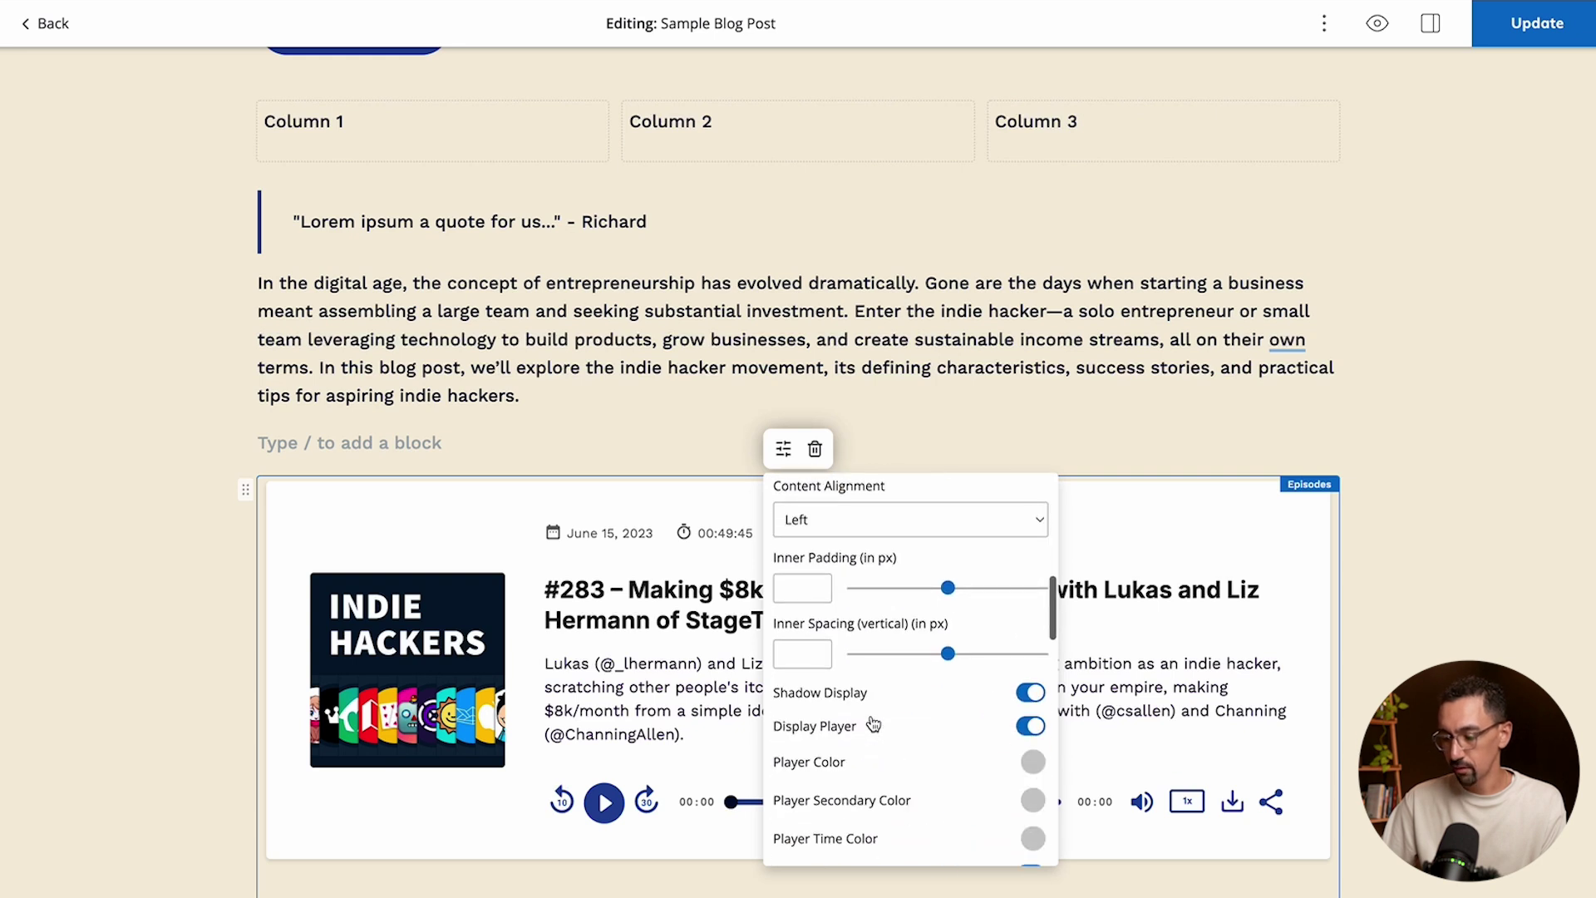
scroll(1049, 411, down, 3)
scroll(878, 407, down, 10)
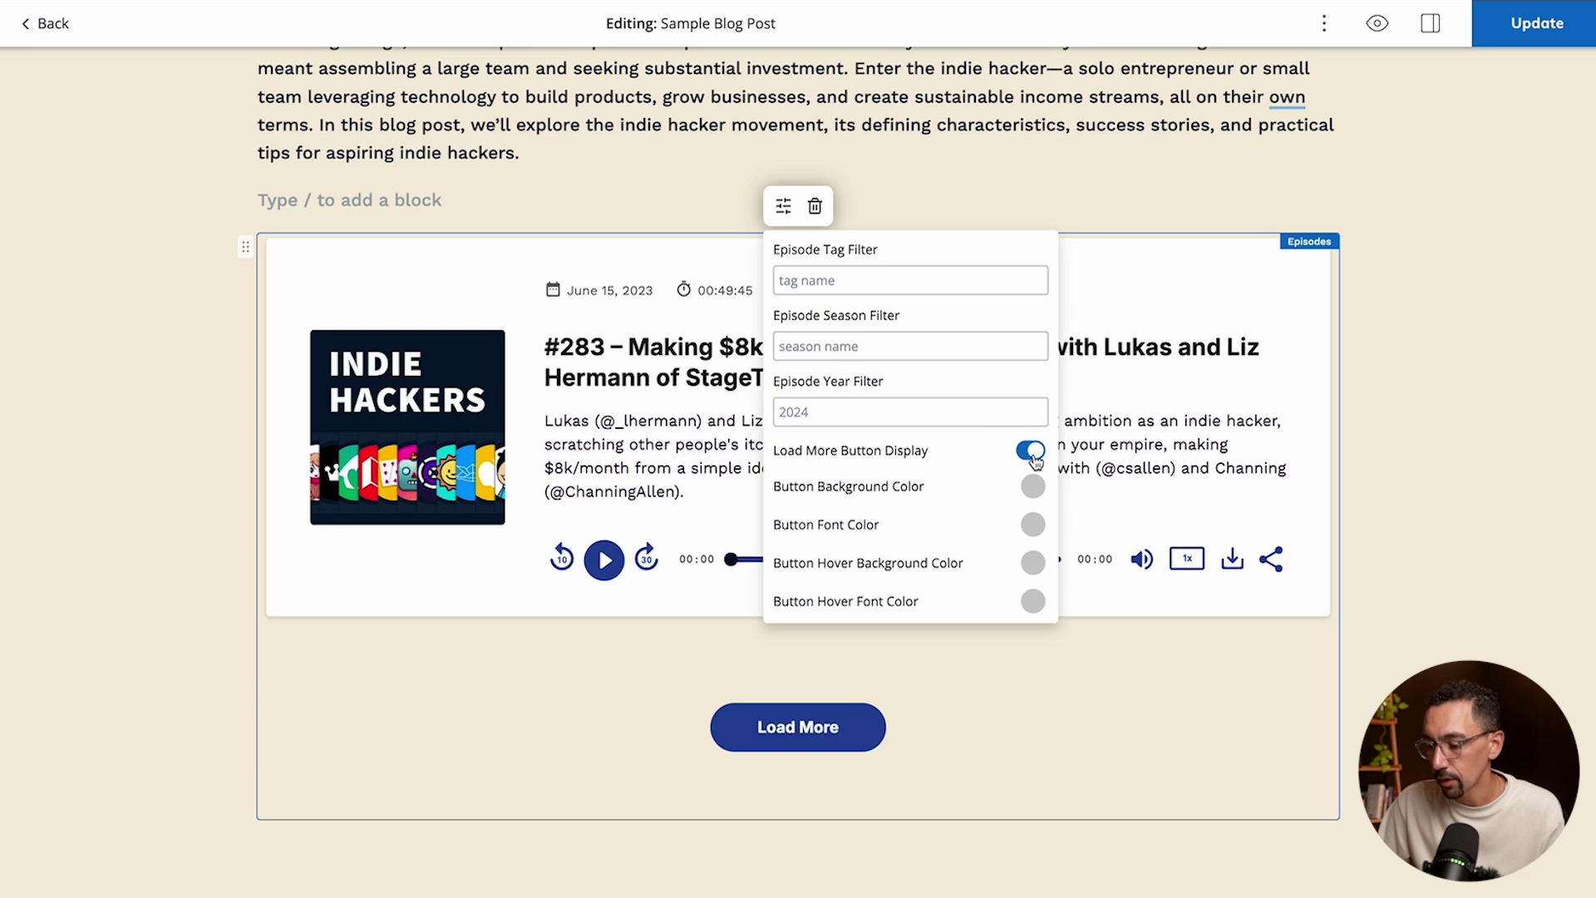
click(1031, 451)
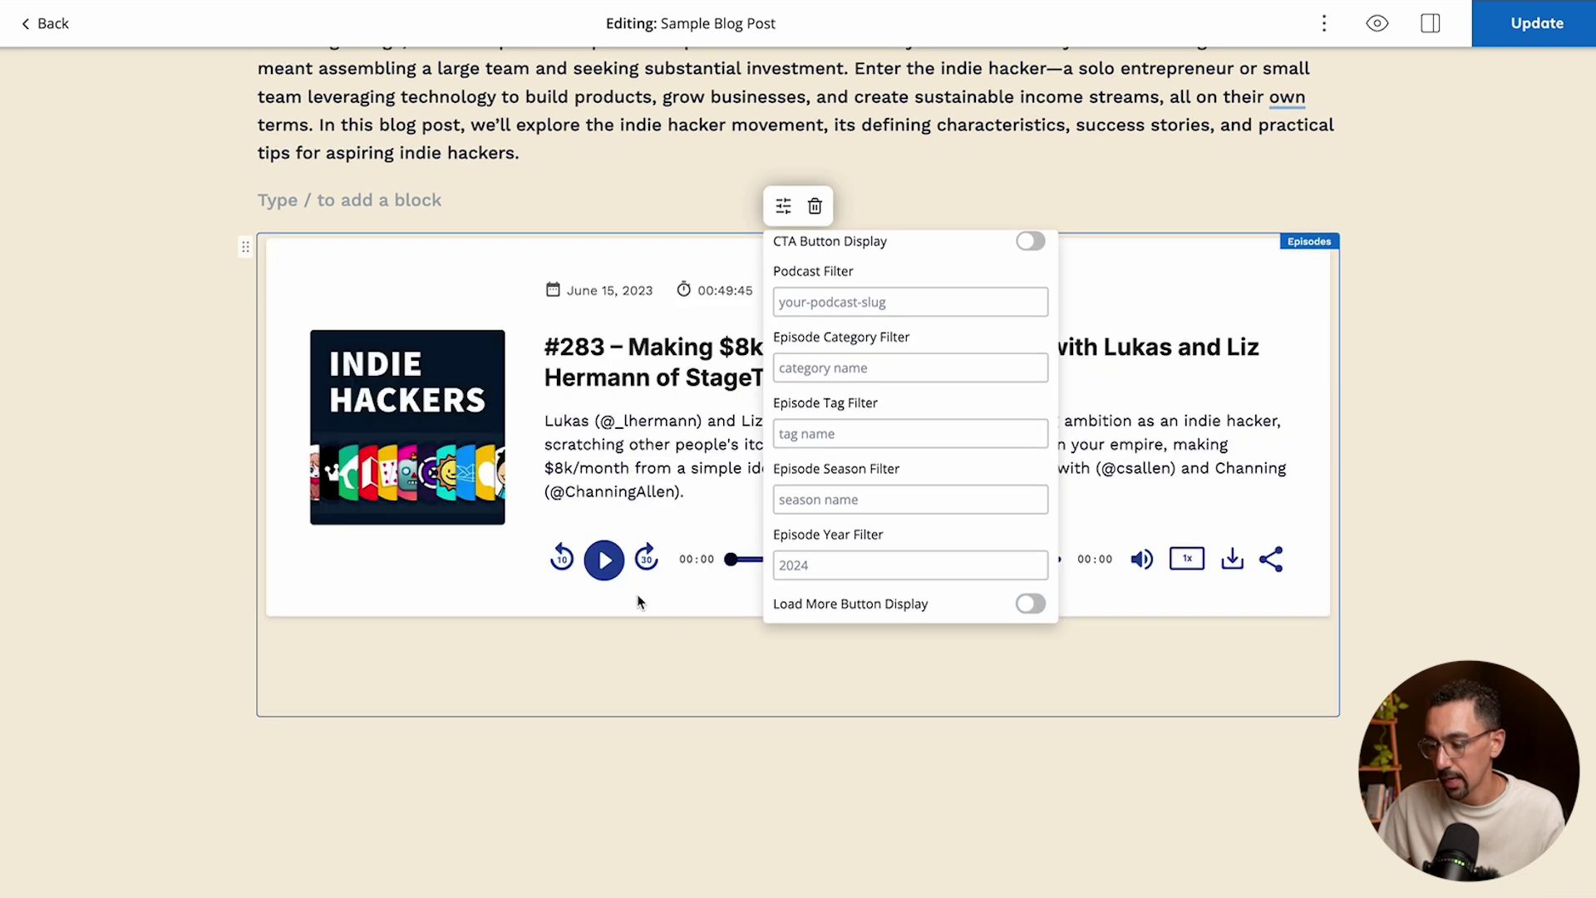
click(670, 752)
- Add a Share Links widget block in a new empty line below the episode player
click(591, 771)
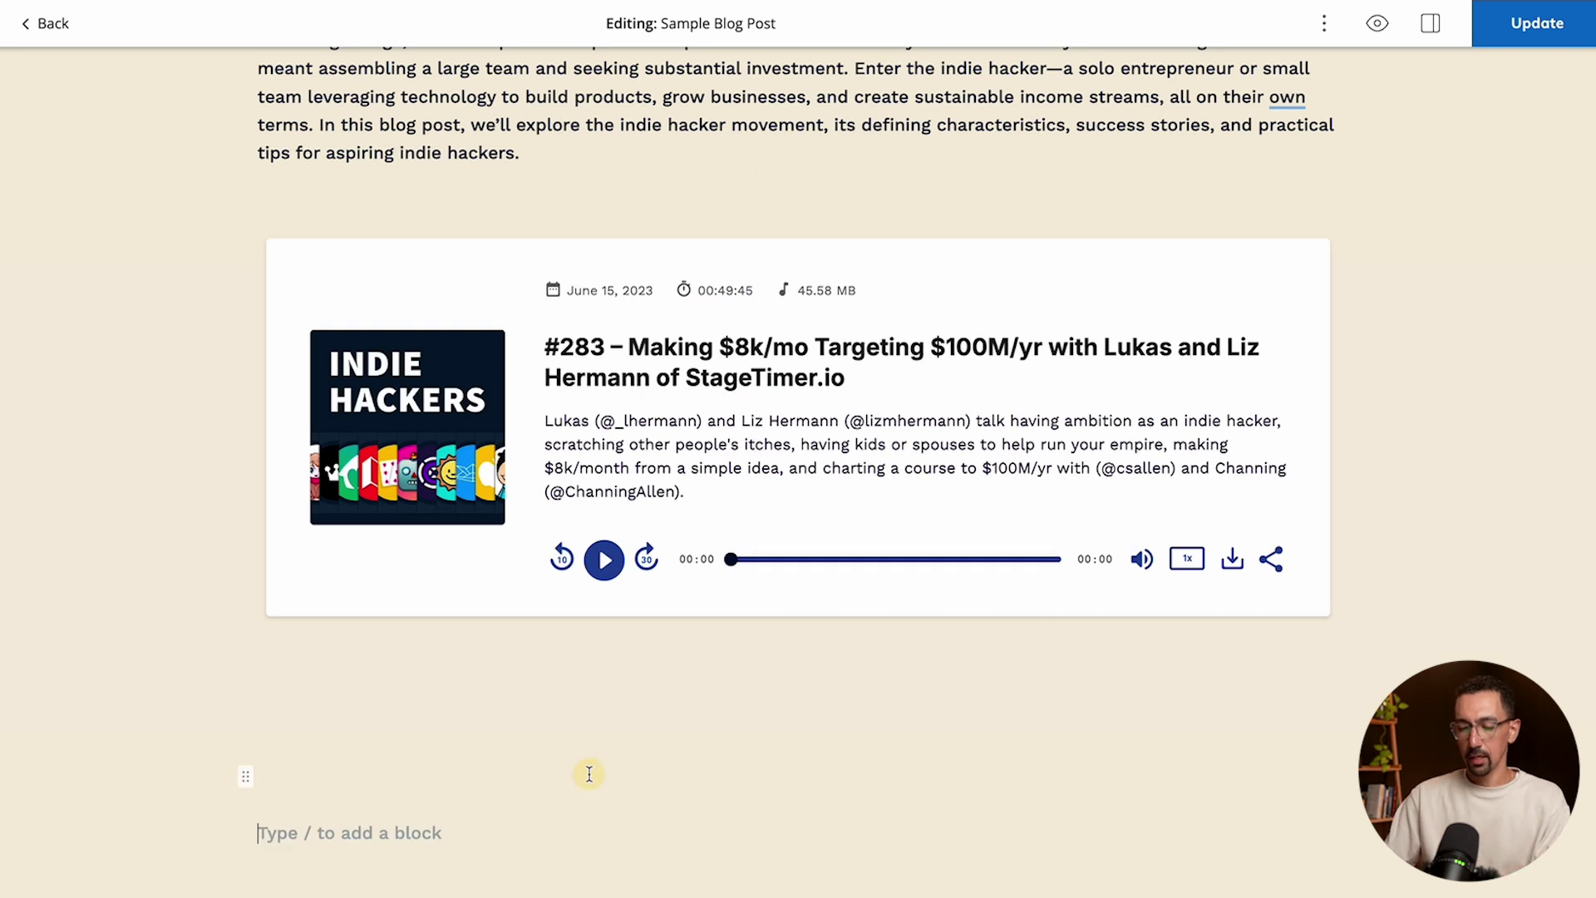
text(/)
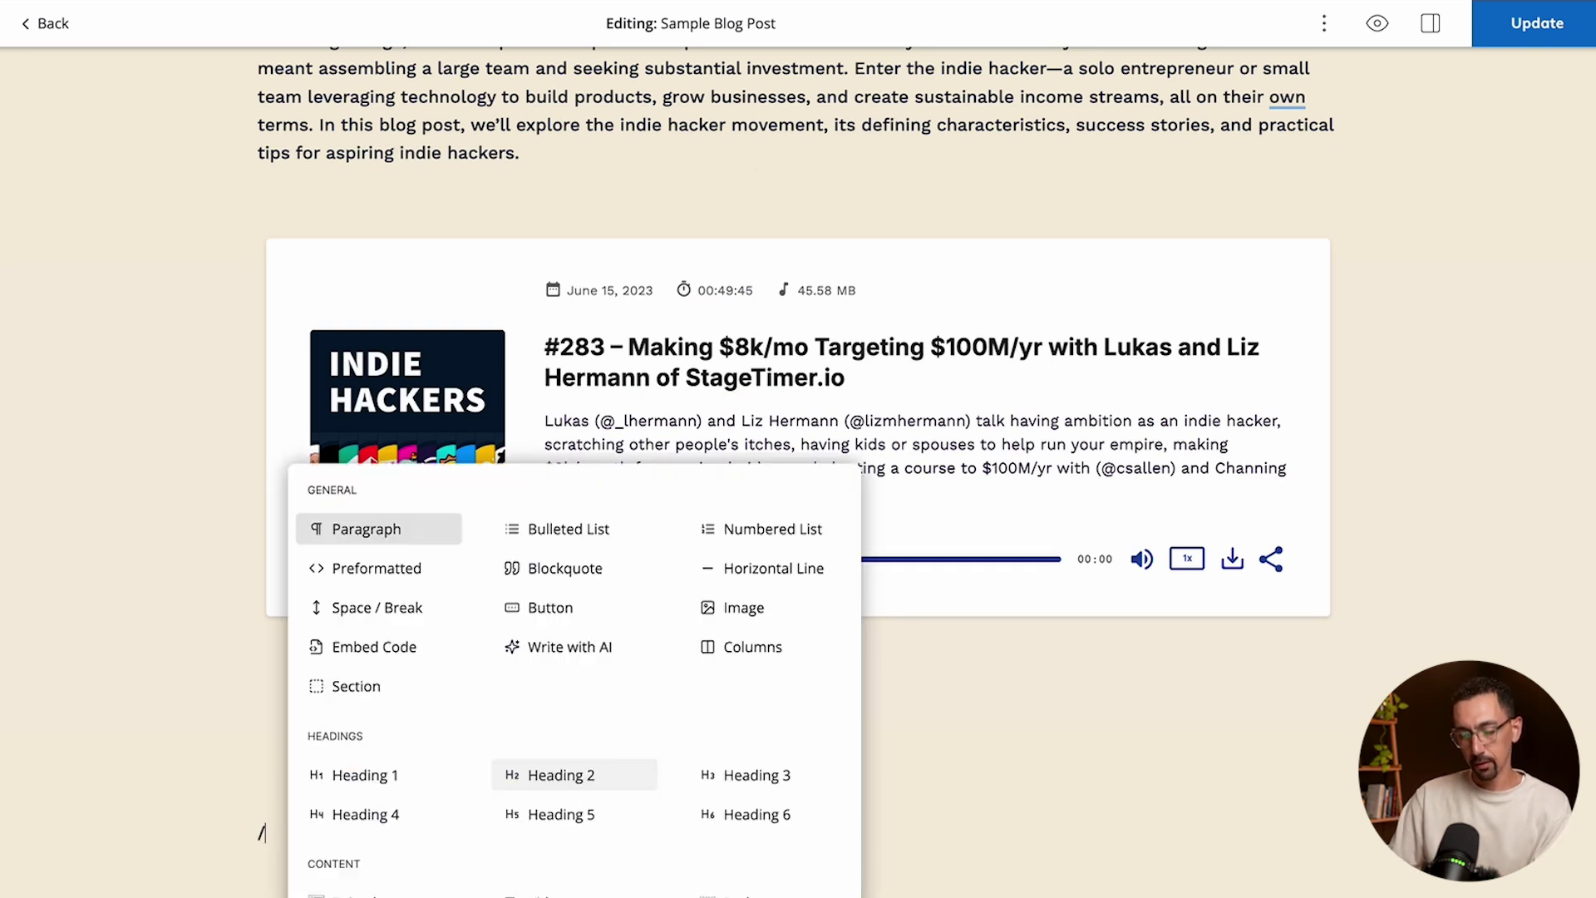
scroll(673, 742, down, 5)
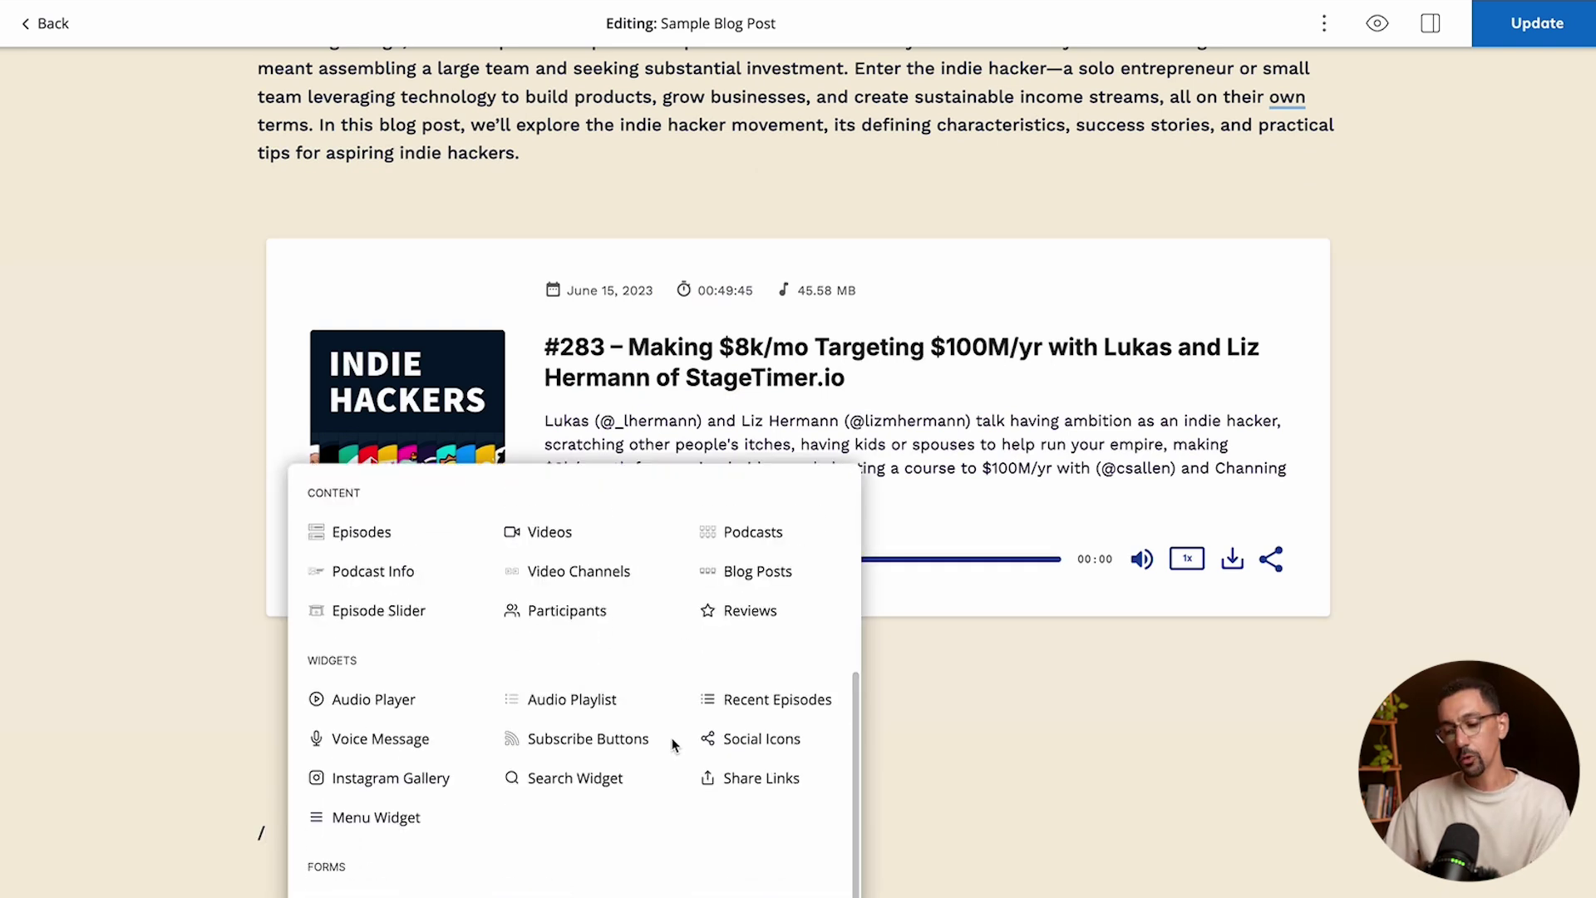
click(746, 777)
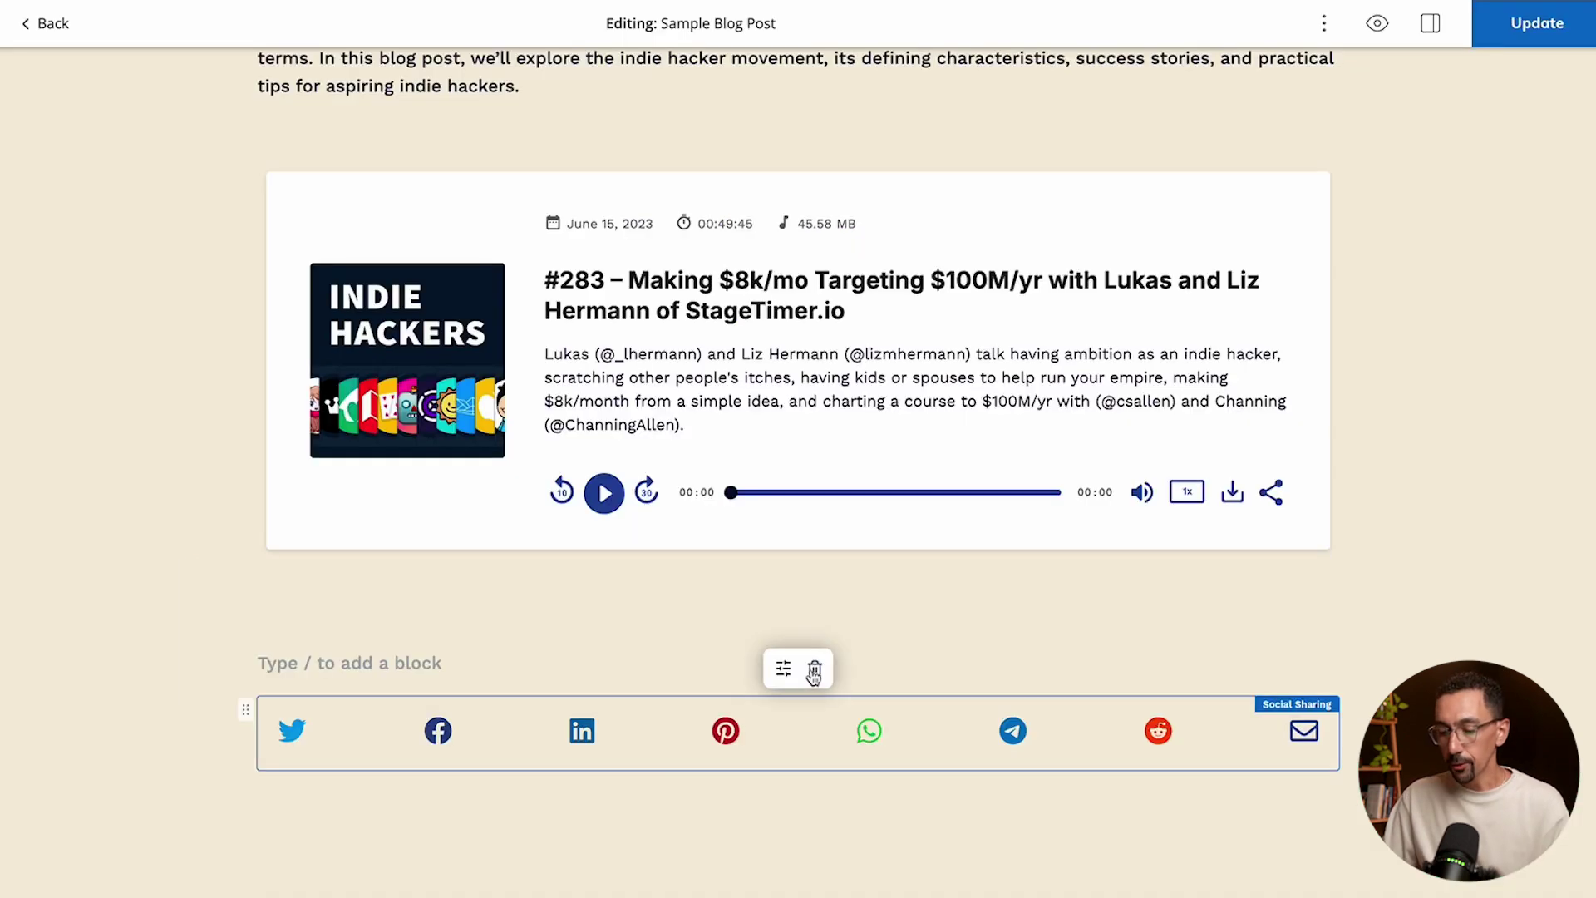
- Center the share icons, turn off Reddit and Telegram, and save the post with Update
click(783, 669)
scroll(834, 532, down, 1)
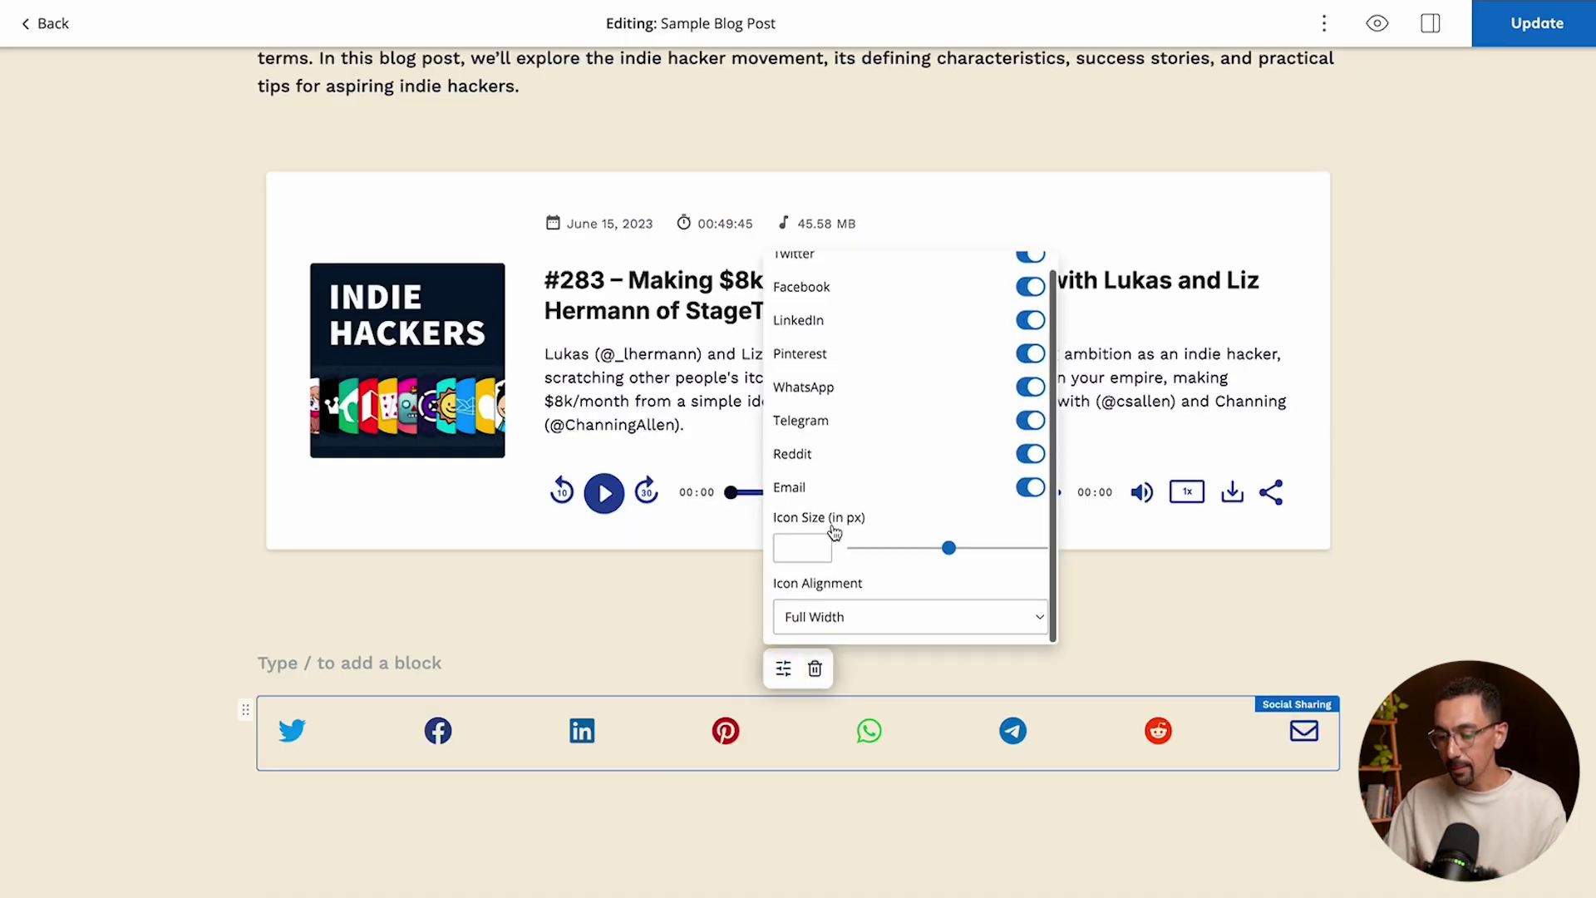
click(841, 615)
click(847, 662)
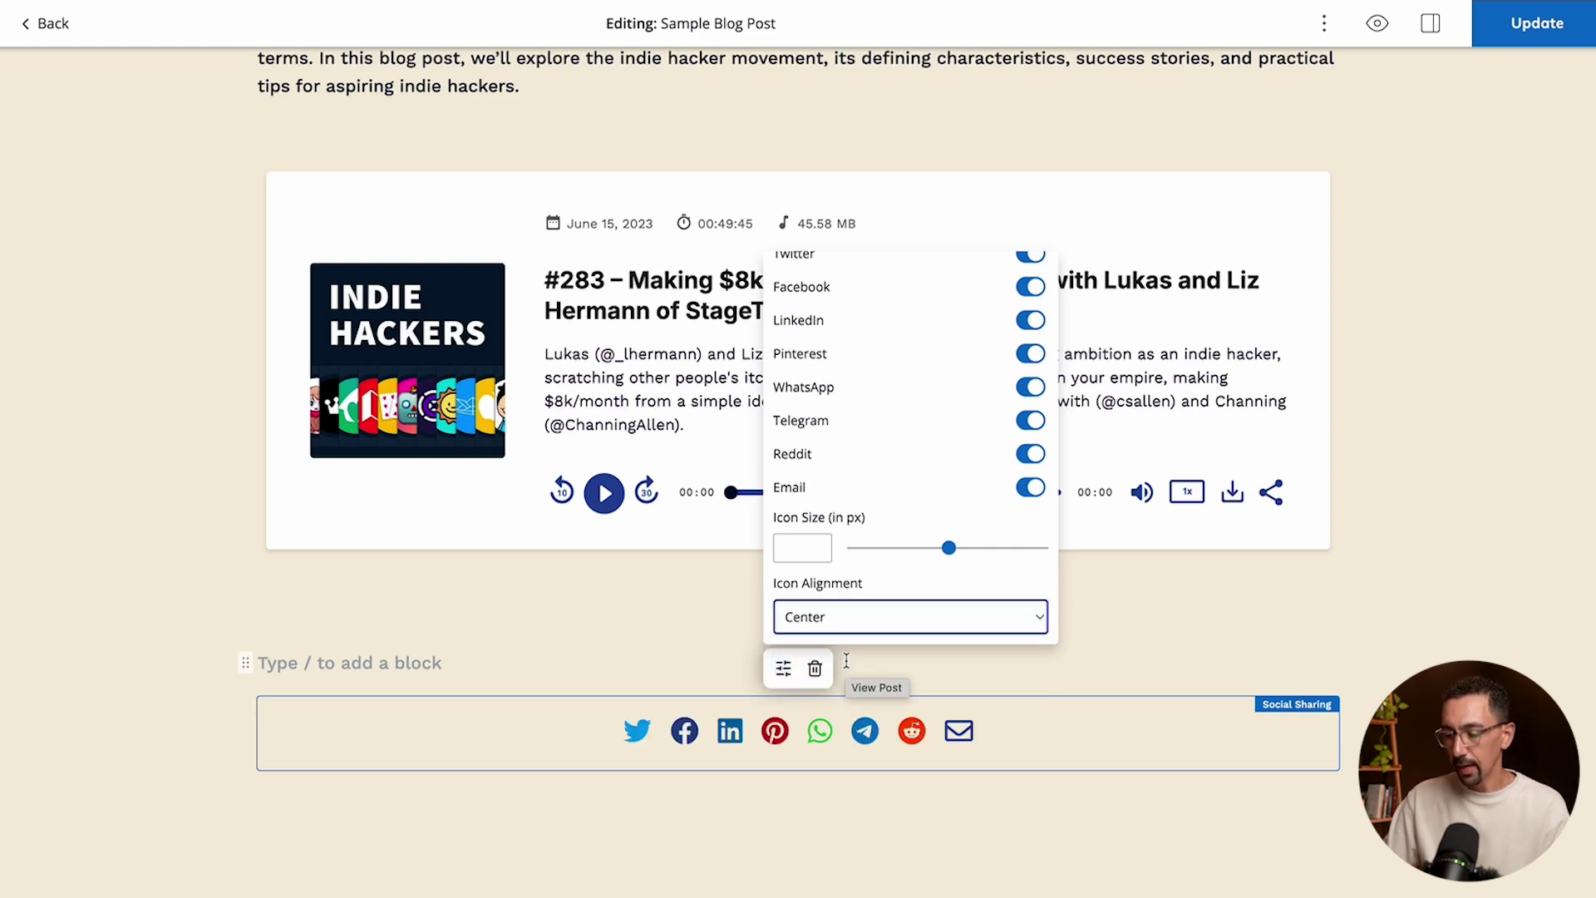
click(1029, 455)
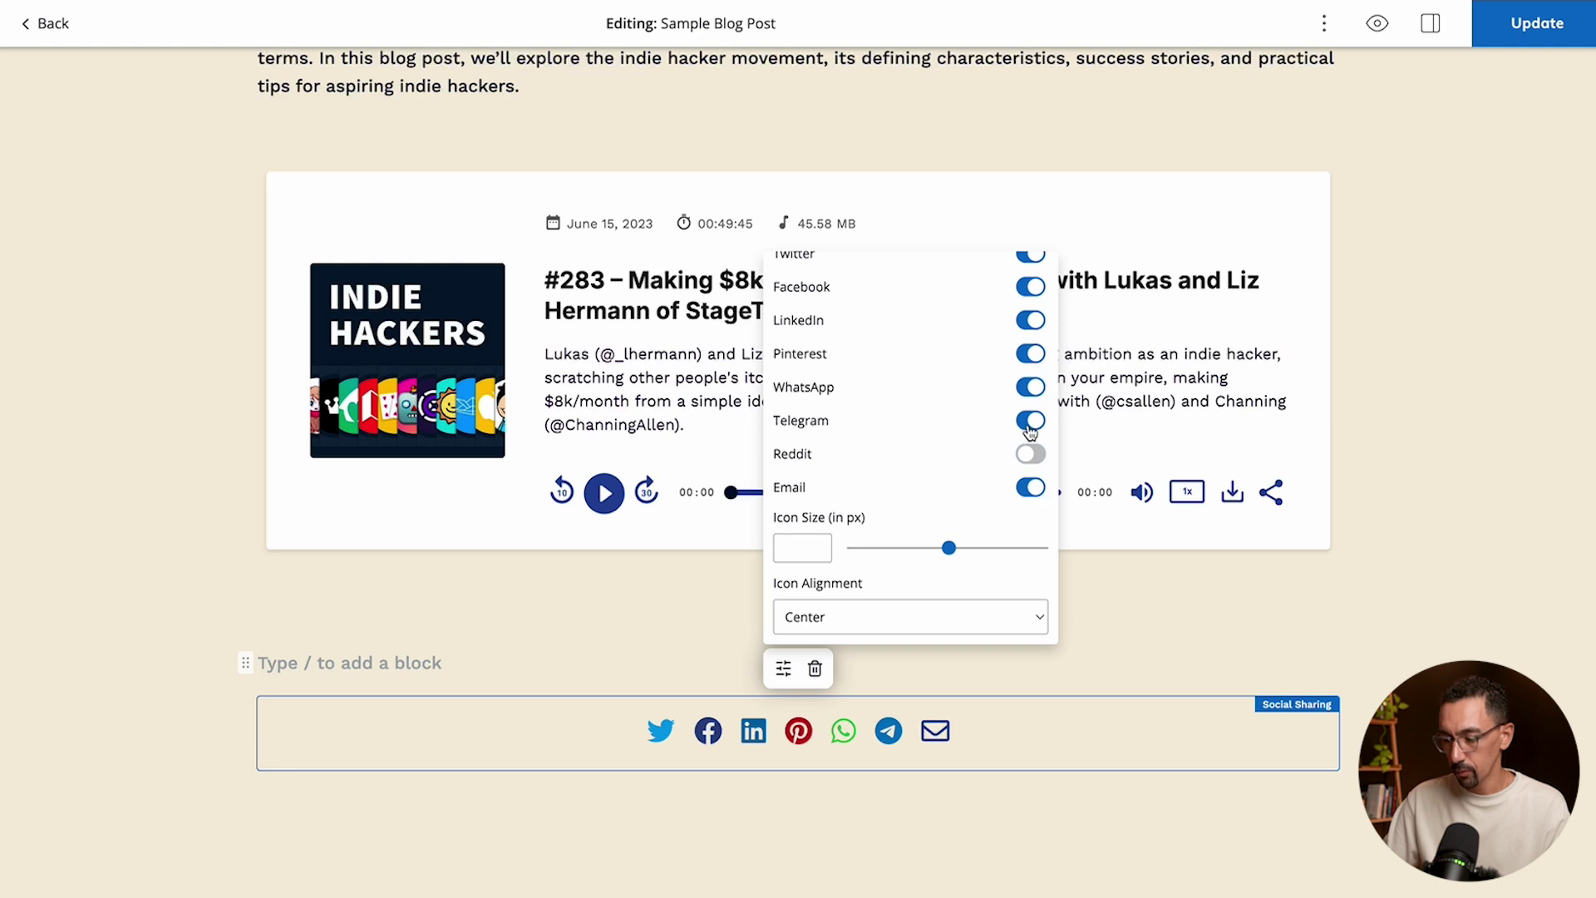
click(1031, 421)
click(1400, 349)
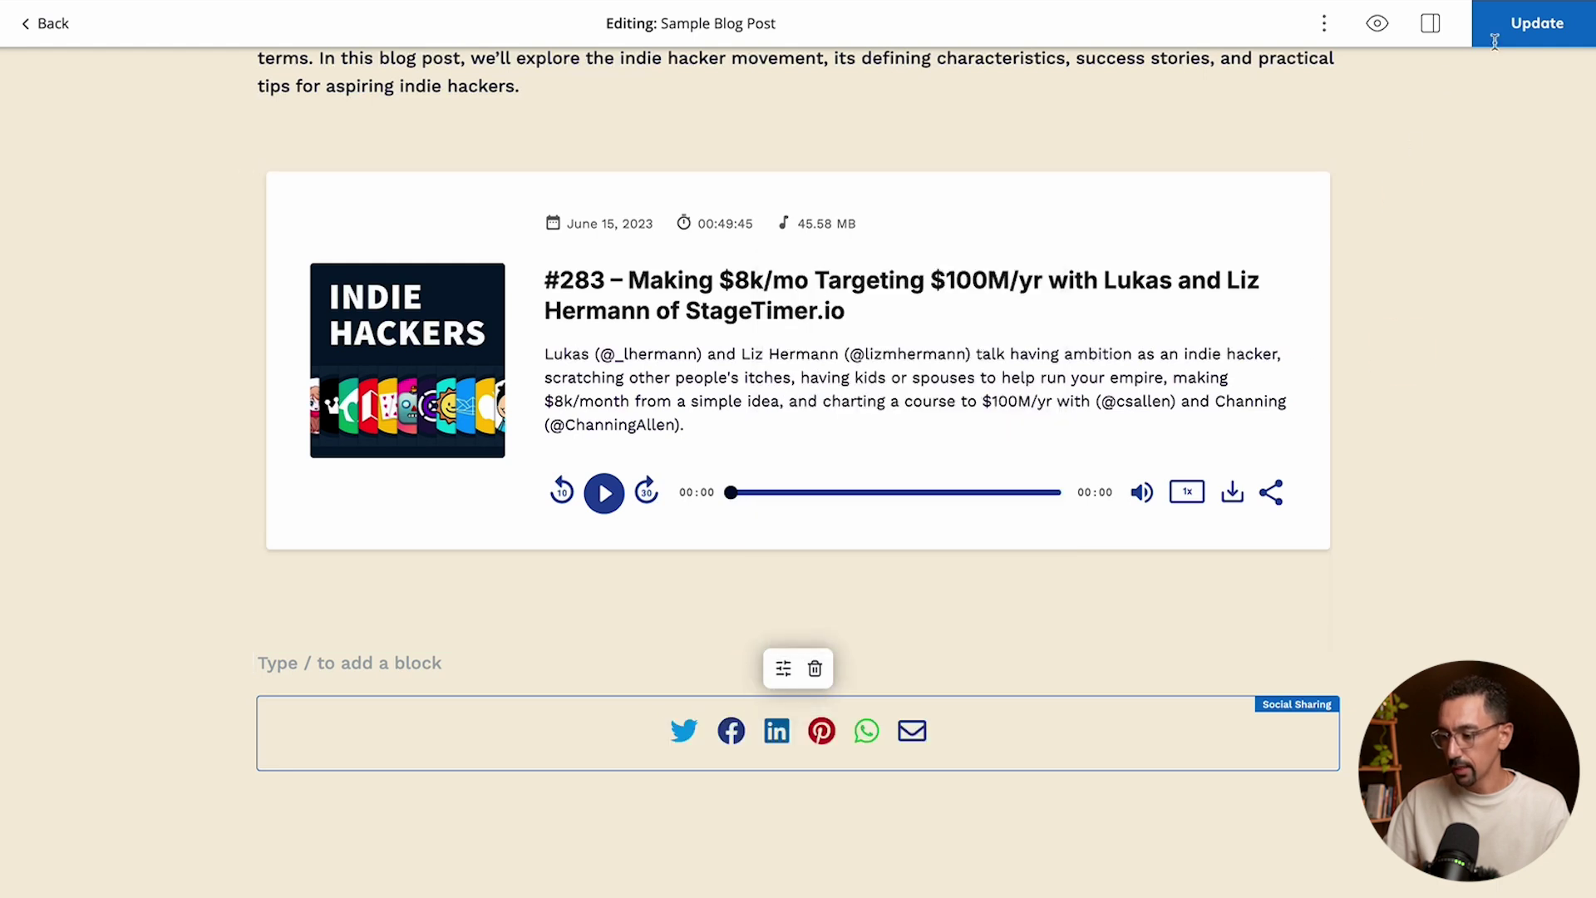
click(1542, 41)
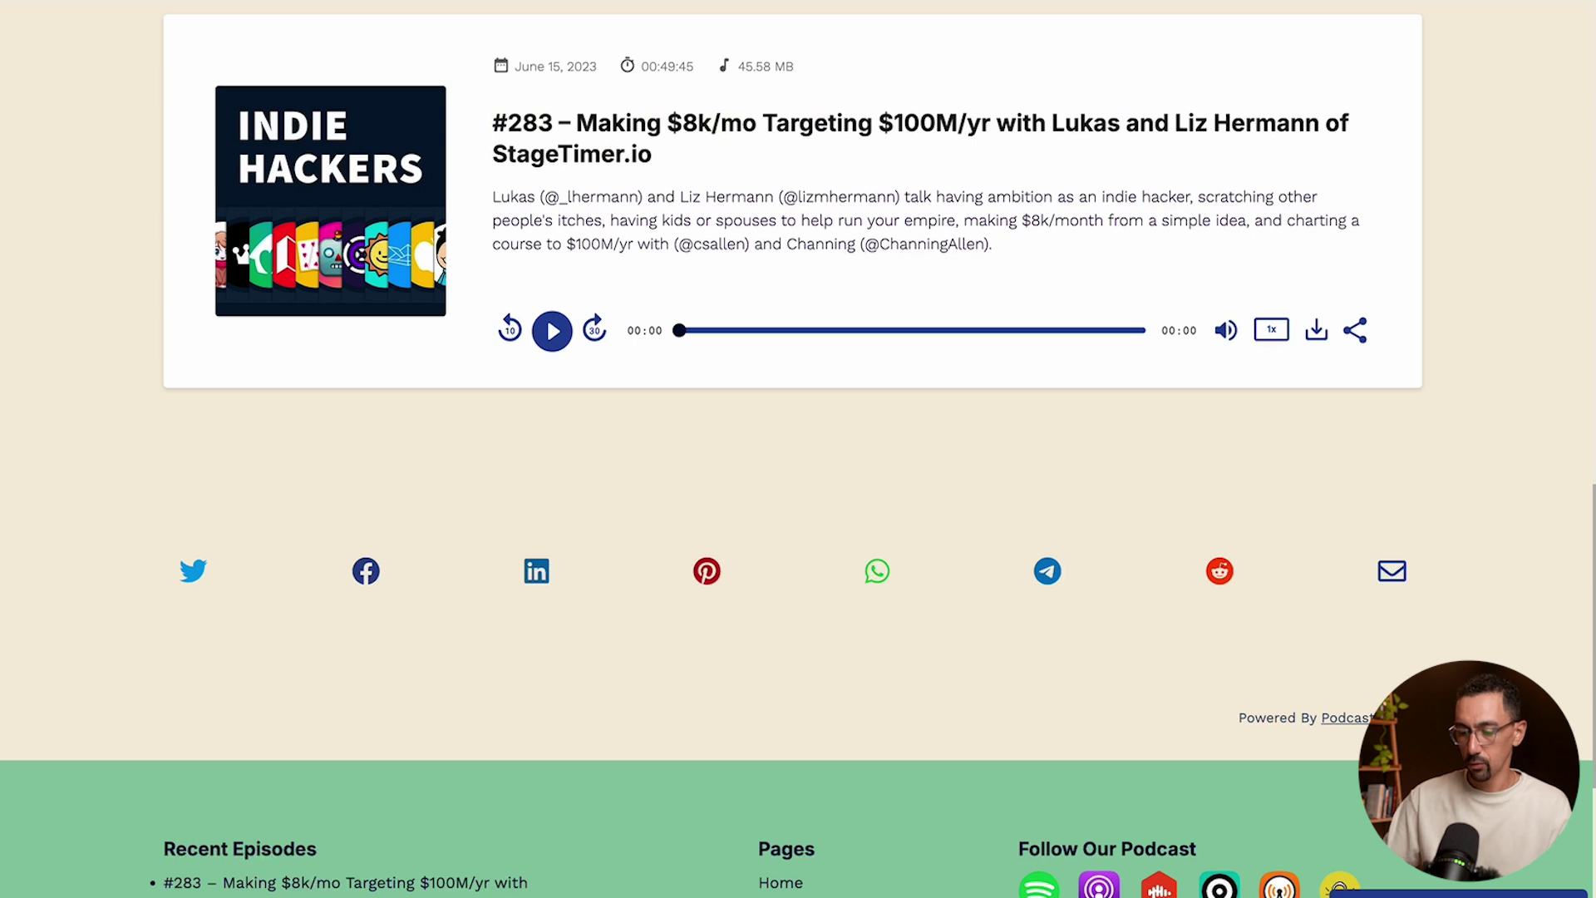
- Reload the editor to view the saved Sample Blog Post and bring up its toolbar
key(super+r)
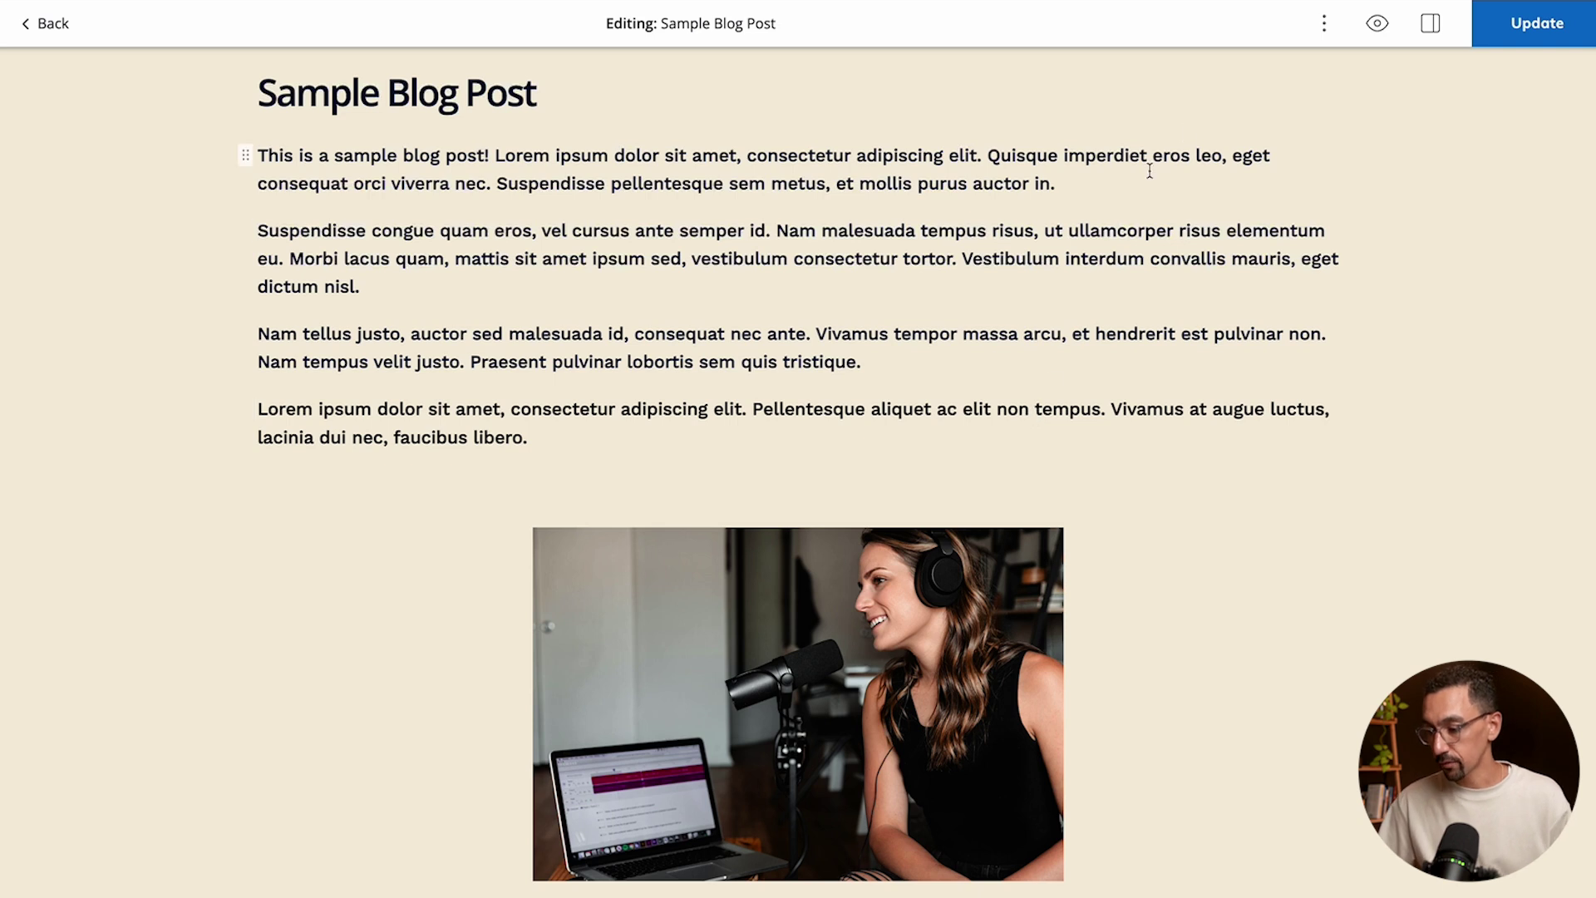
click(1323, 31)
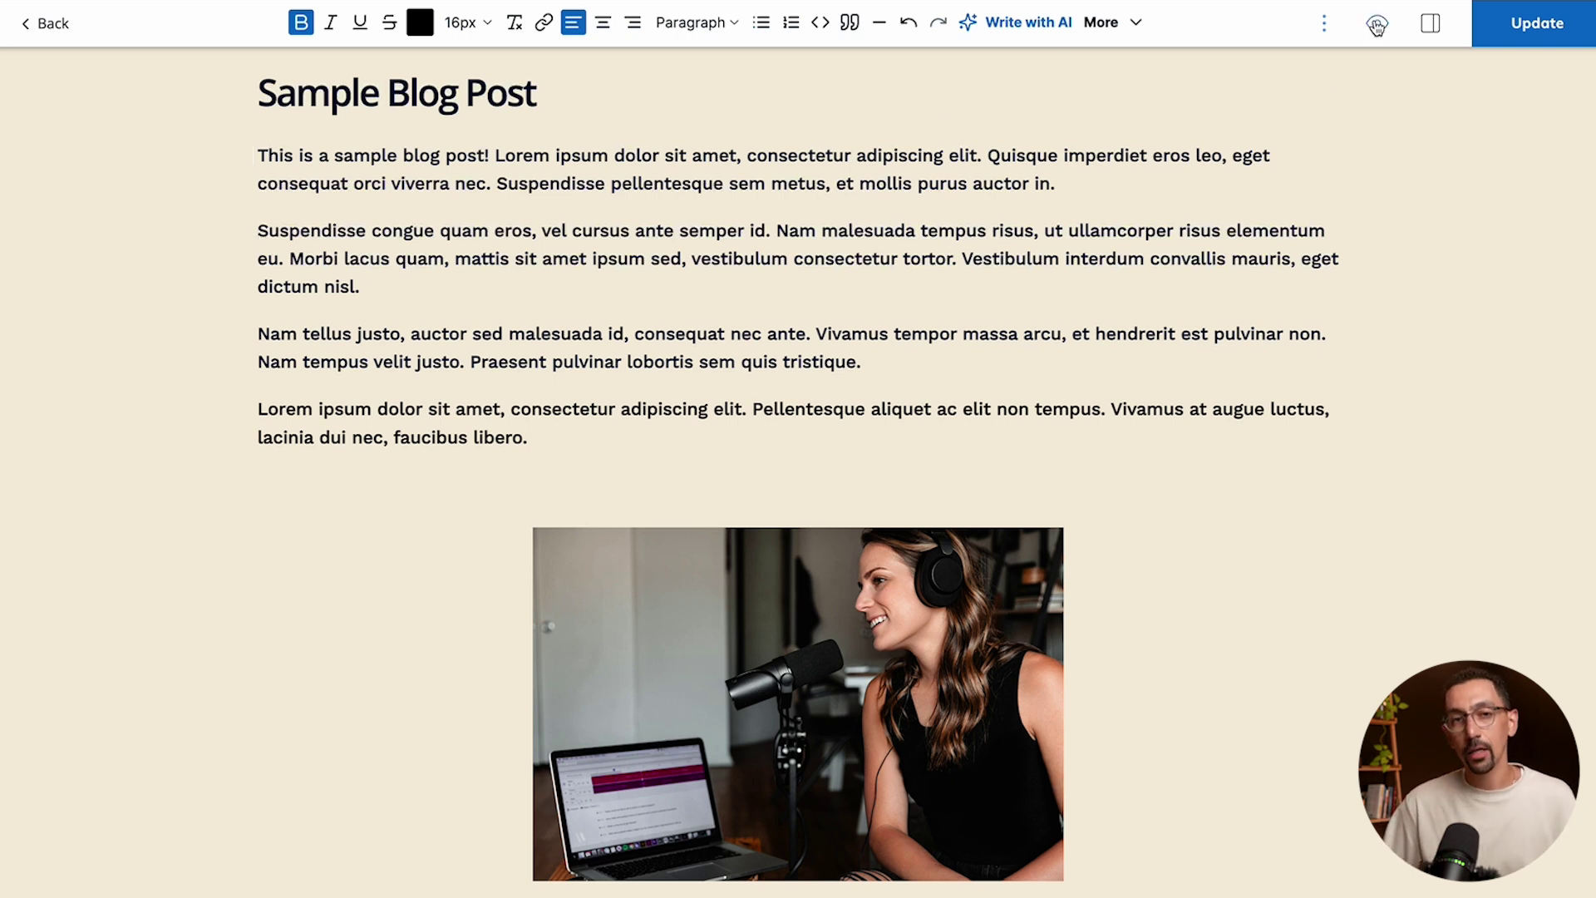
- Open the post settings sidebar, then hide it again to return to the full-width editor
click(1431, 25)
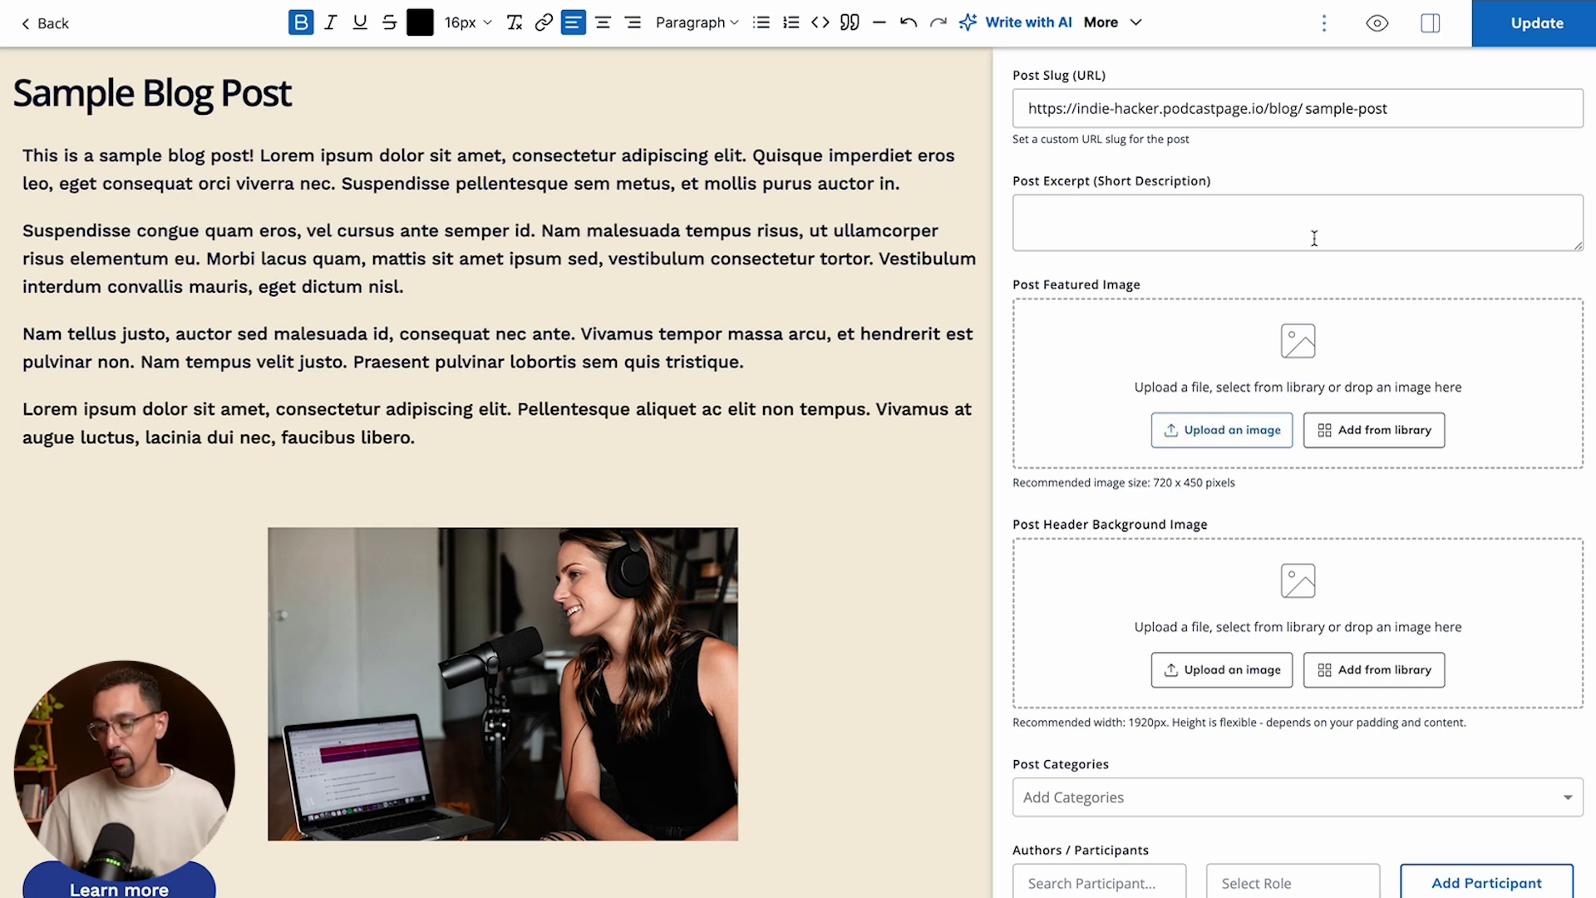
click(1432, 25)
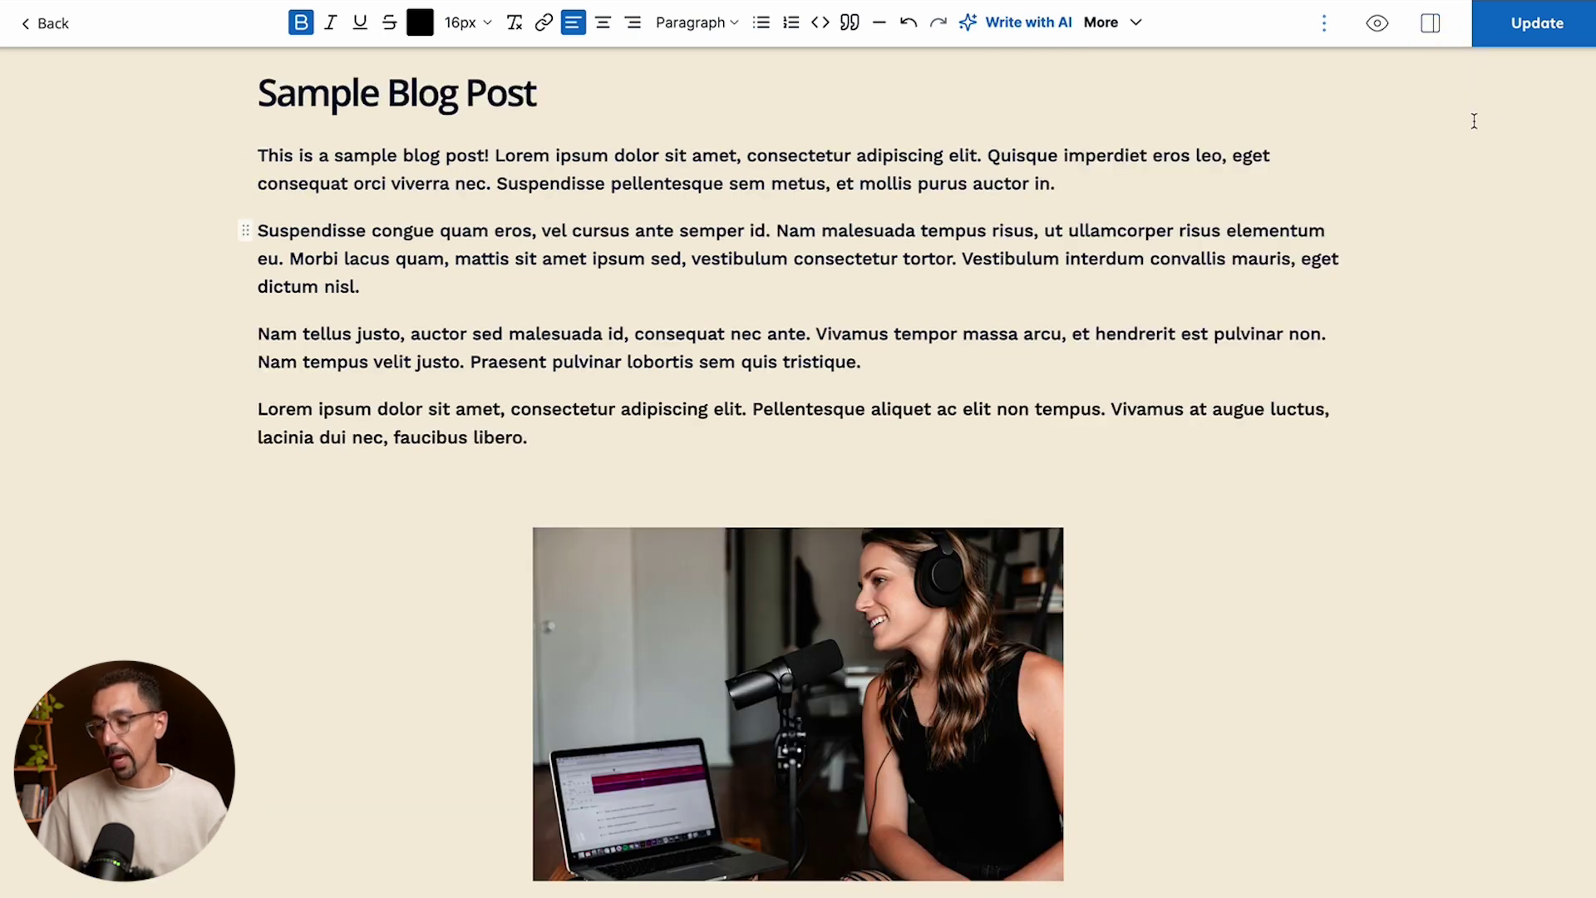
- Update the post and scroll the live Sample Blog Post down to the centered share icons
click(1537, 33)
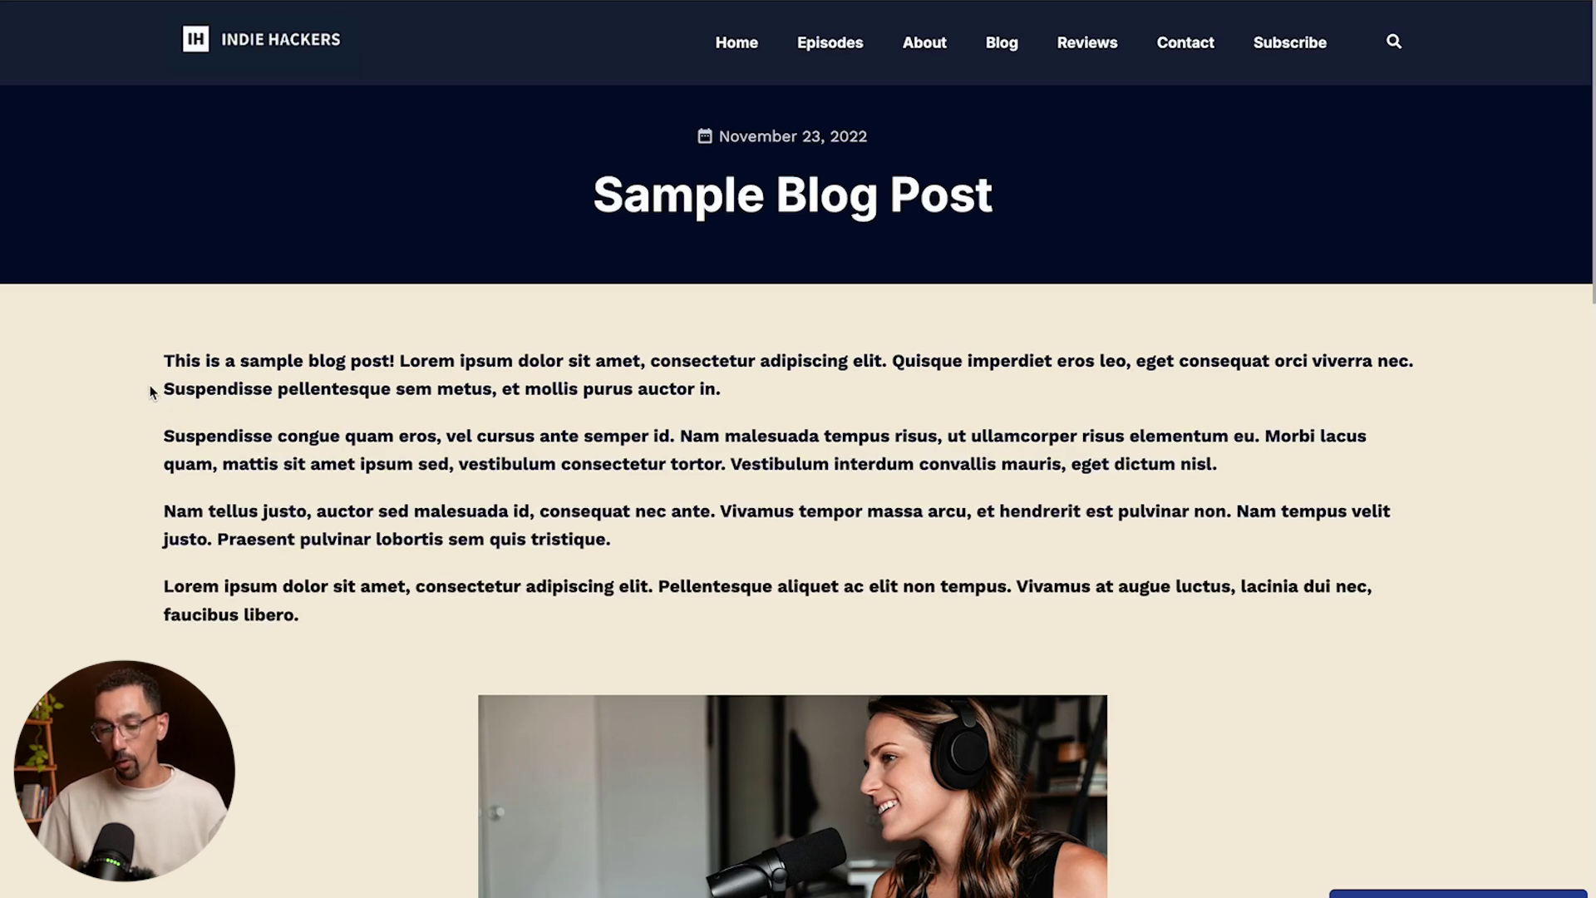
scroll(152, 390, down, 2)
scroll(149, 386, down, 10)
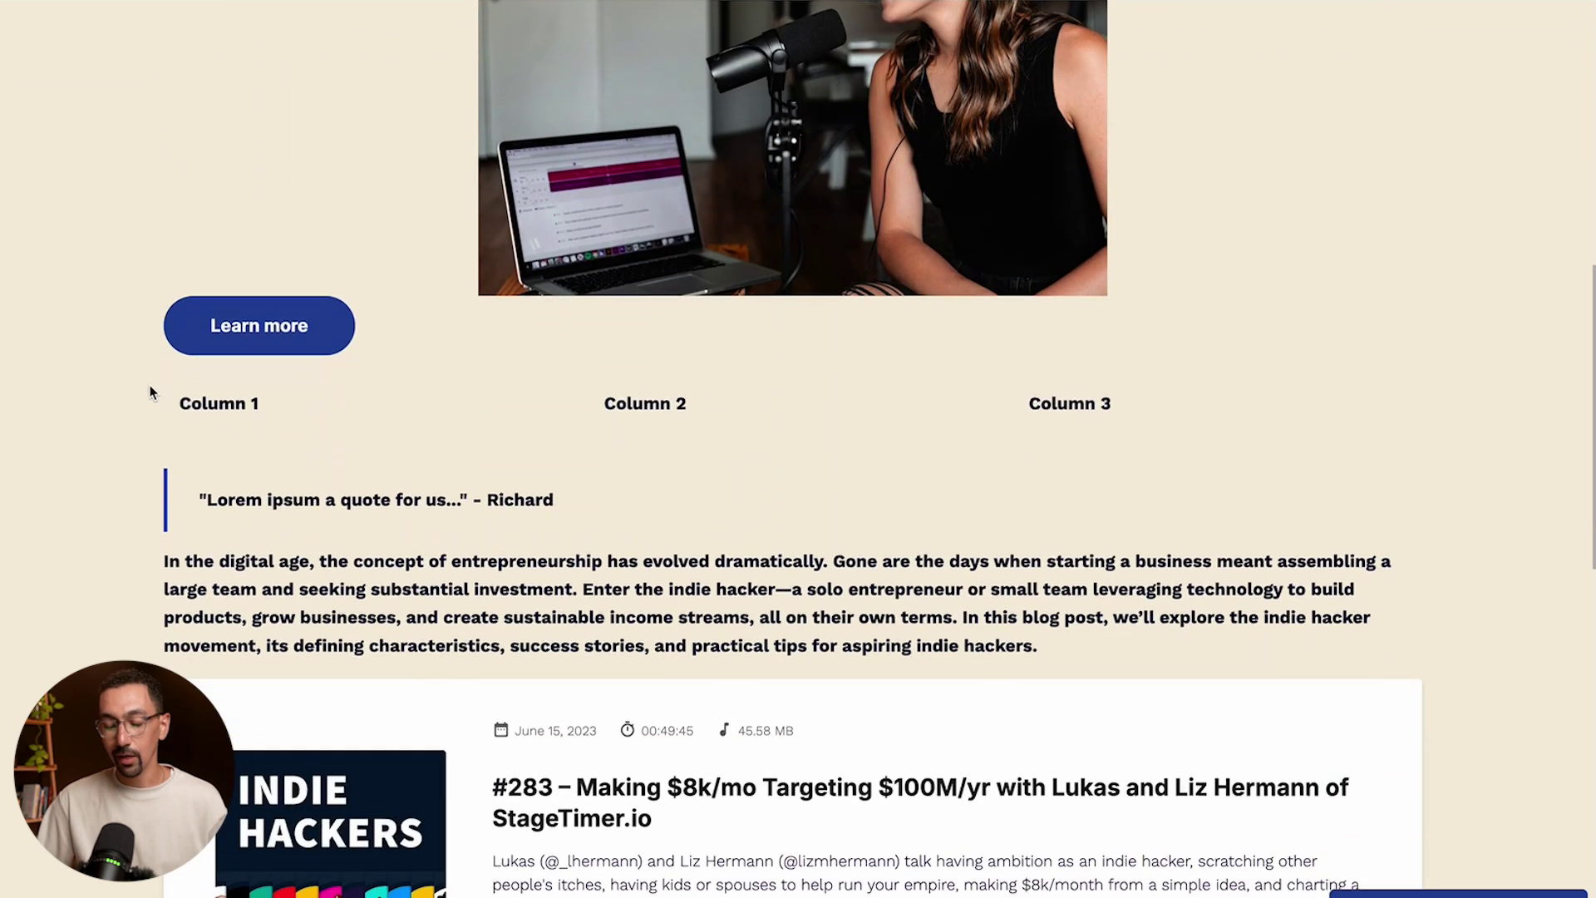
scroll(150, 386, down, 7)
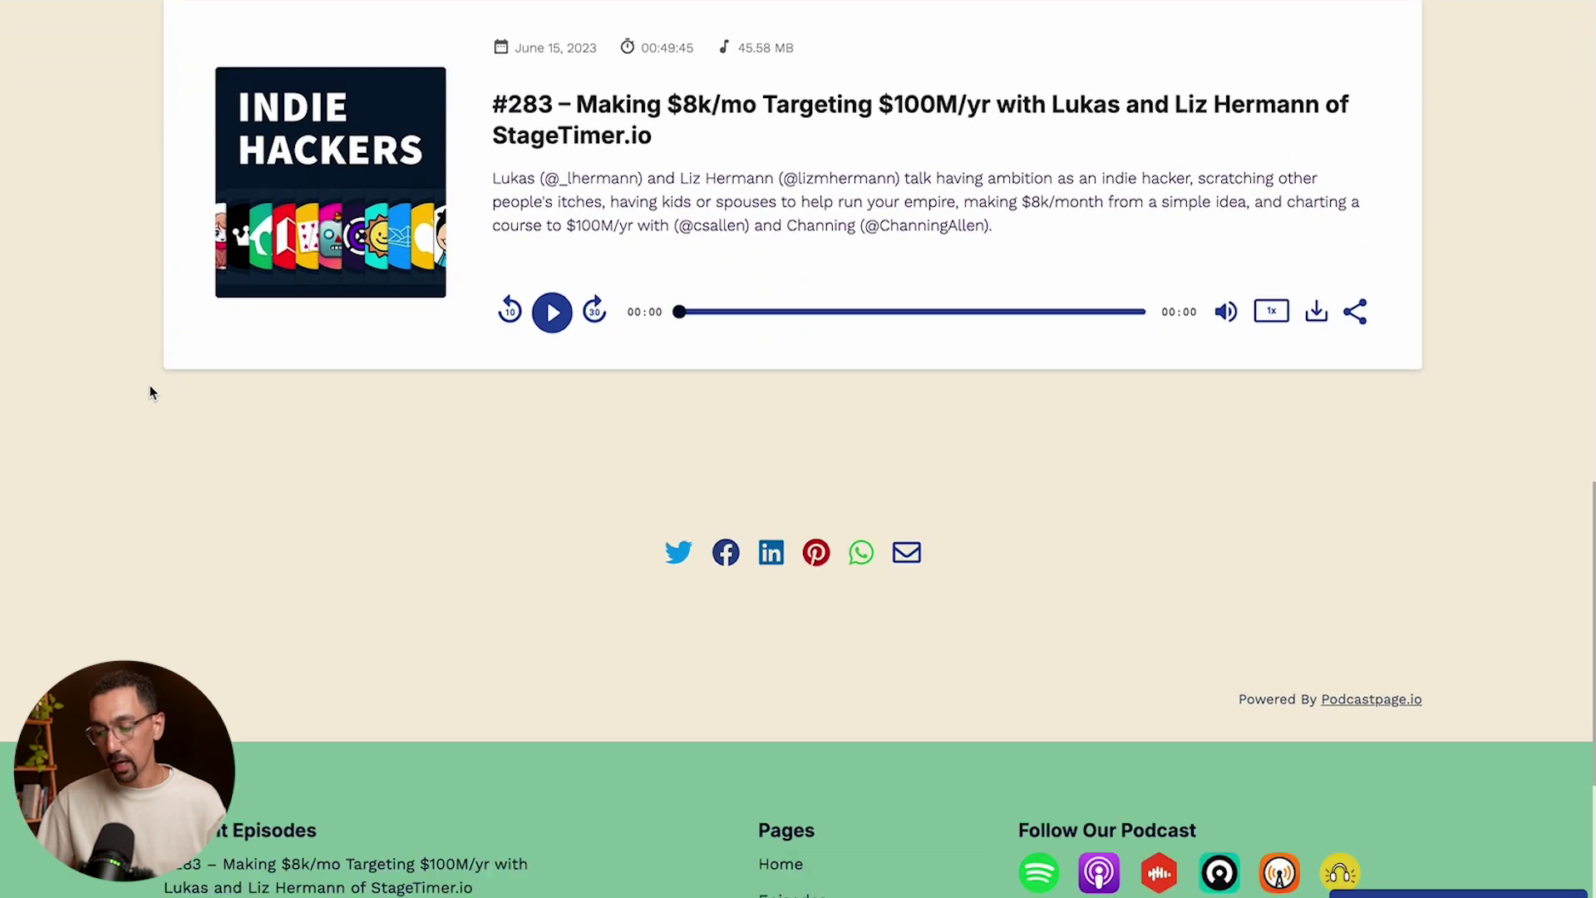